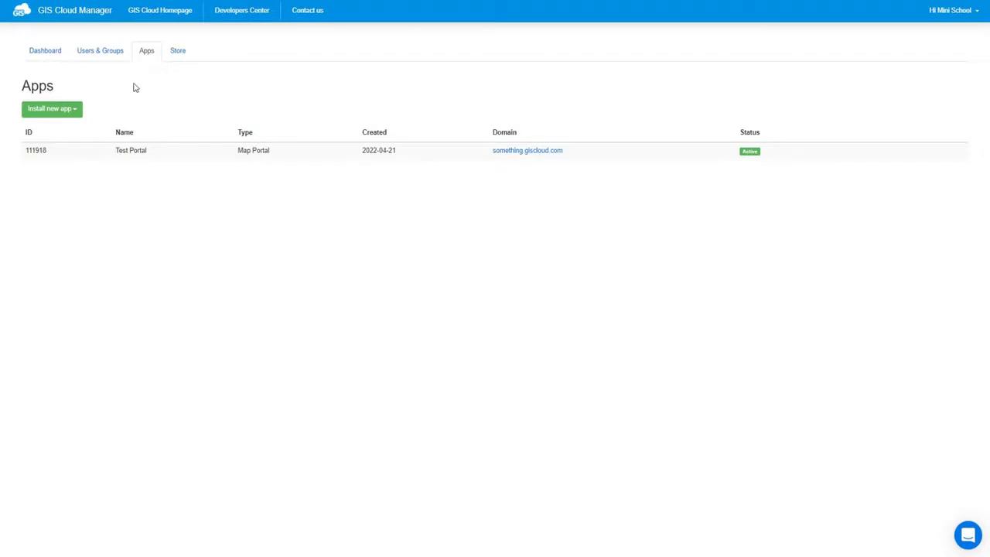
Step: Install a new Map Portal app
left_click(75, 112)
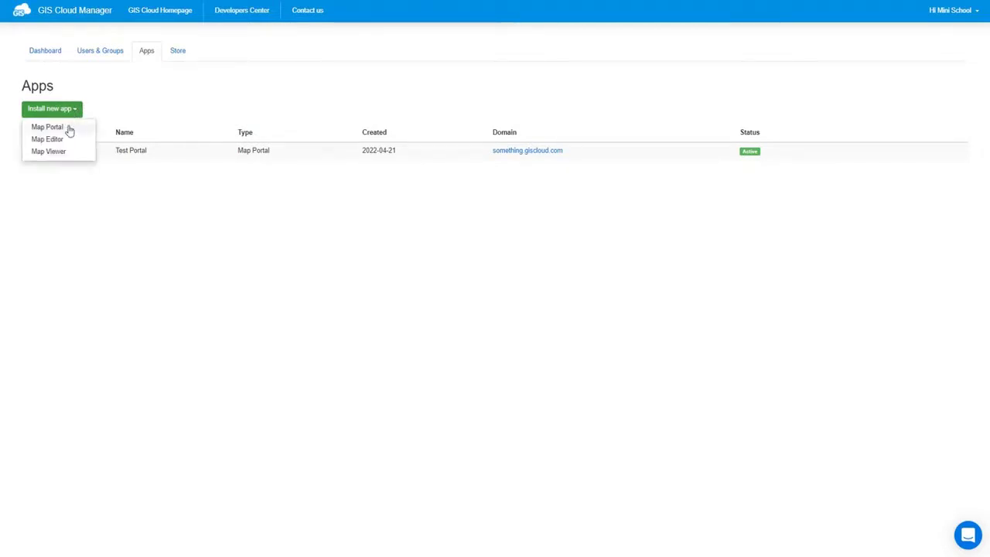
left_click(57, 130)
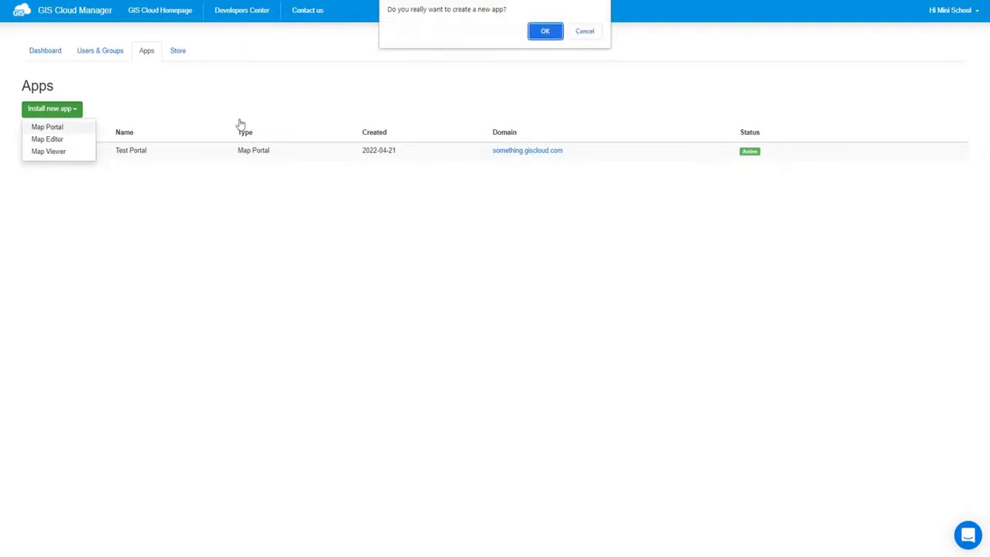
left_click(537, 36)
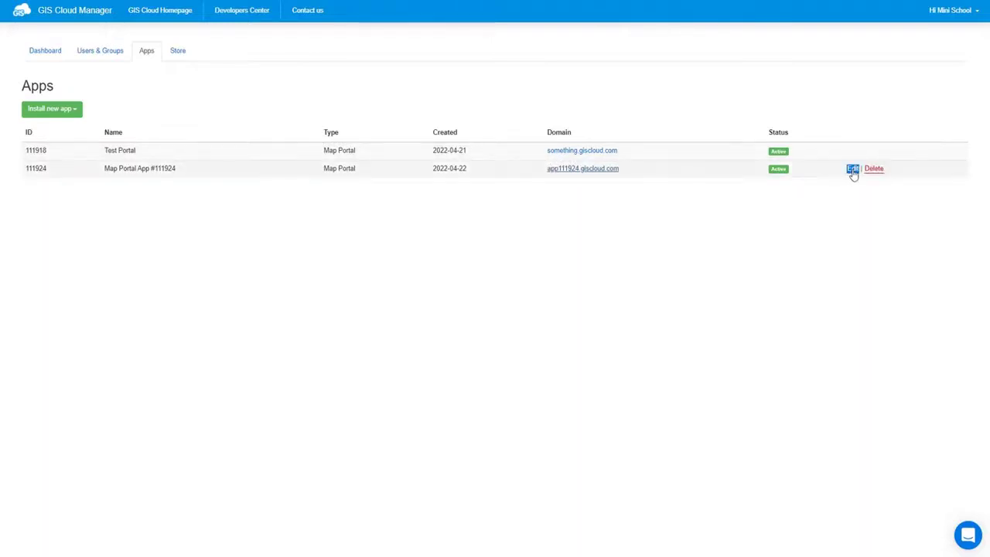
Step: Rename the new app to 'Mini School Portal', save it, and open its site
left_click(852, 170)
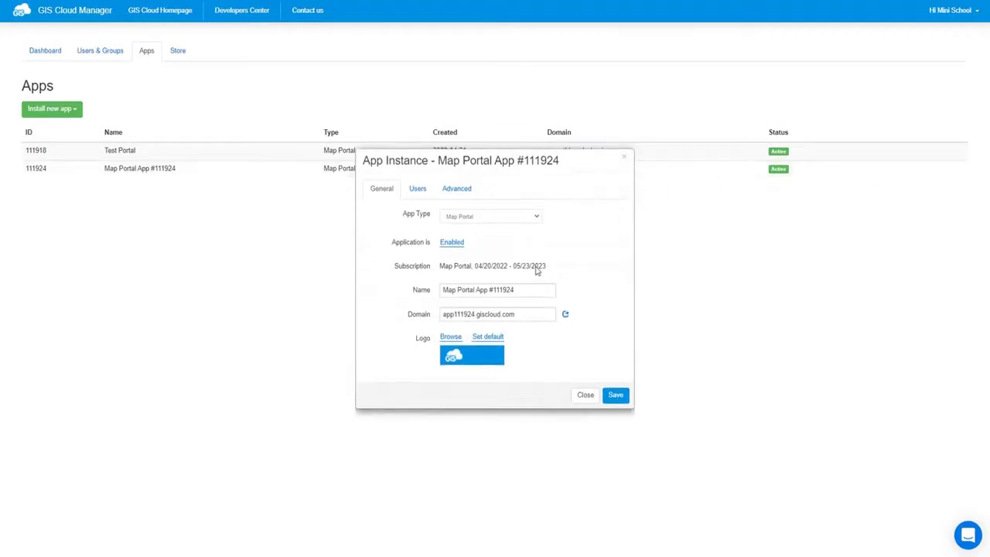
left_click_drag(531, 290, 431, 290)
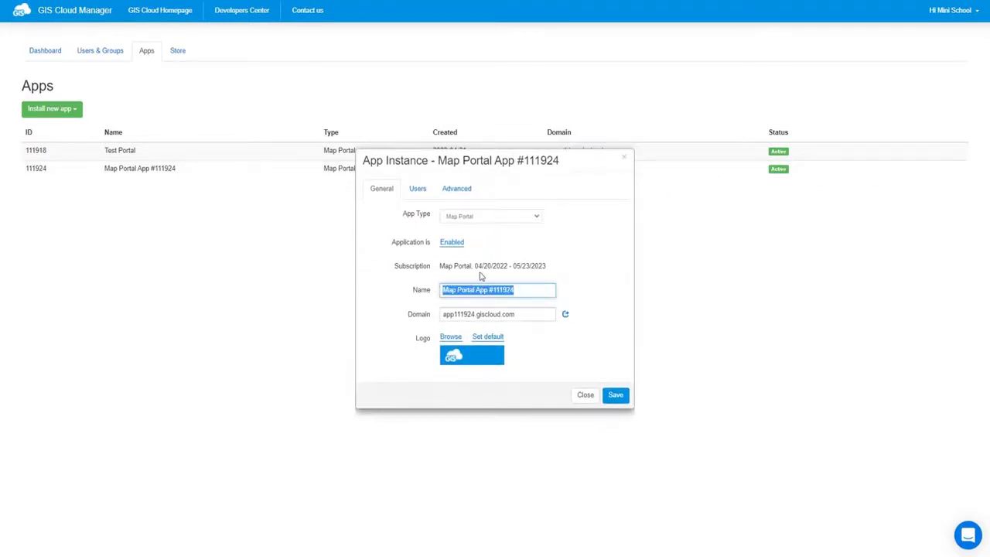
type("Mini S")
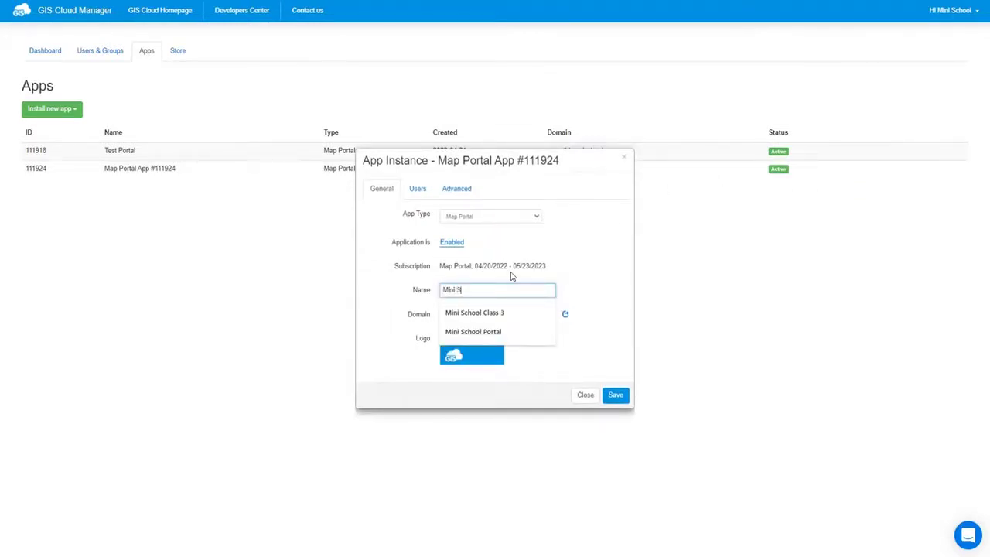
type("chool p")
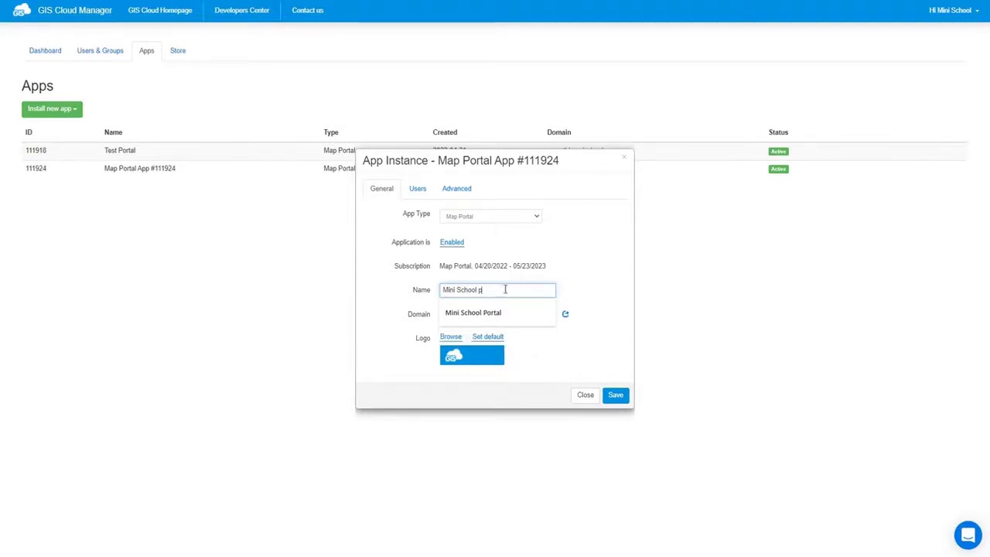
left_click(482, 314)
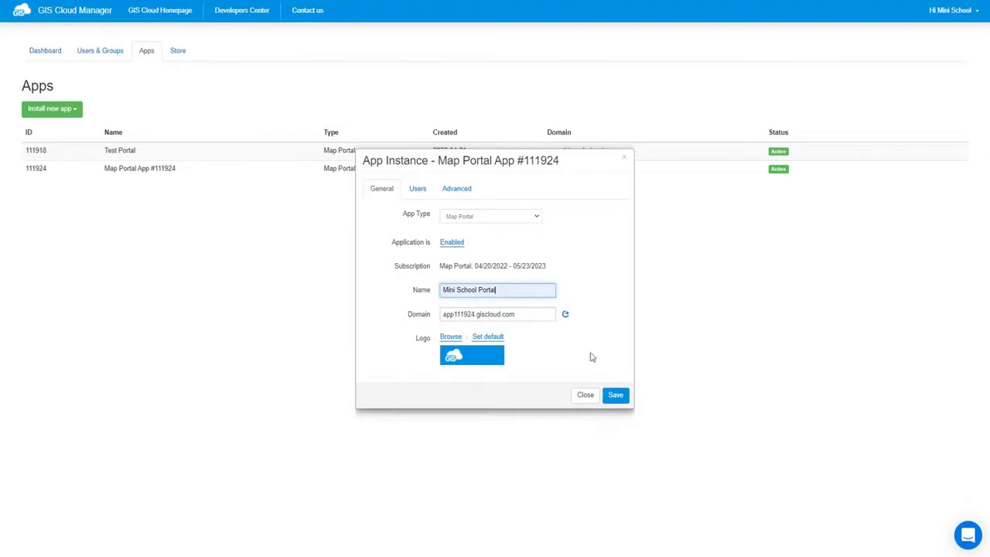
left_click(615, 395)
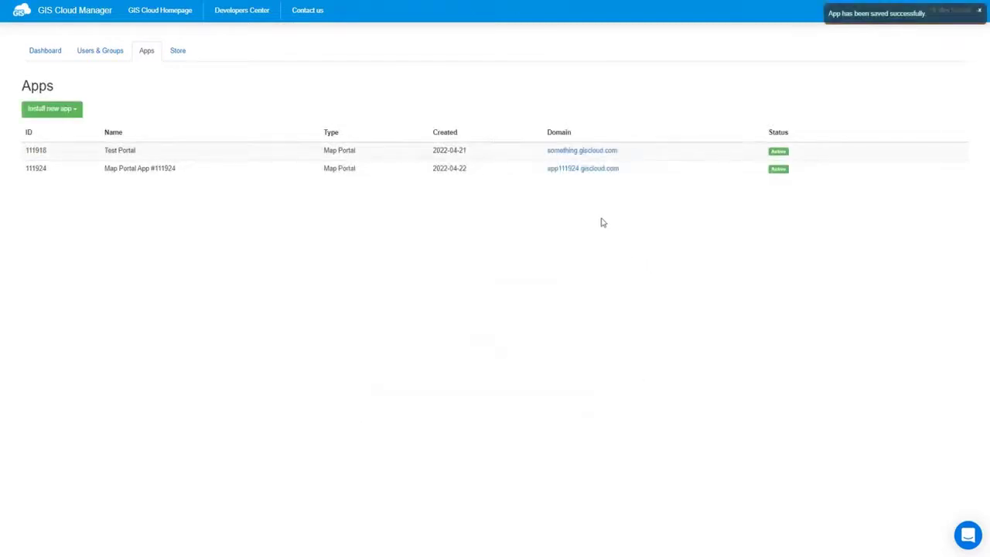
left_click(598, 177)
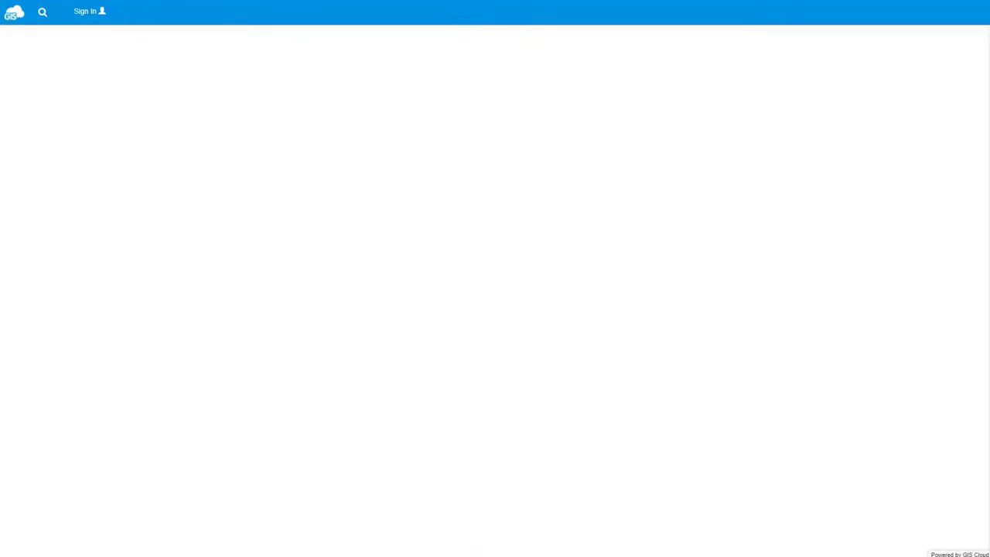
Step: Load the app builder by appending /builder to the app URL
left_click(422, 1)
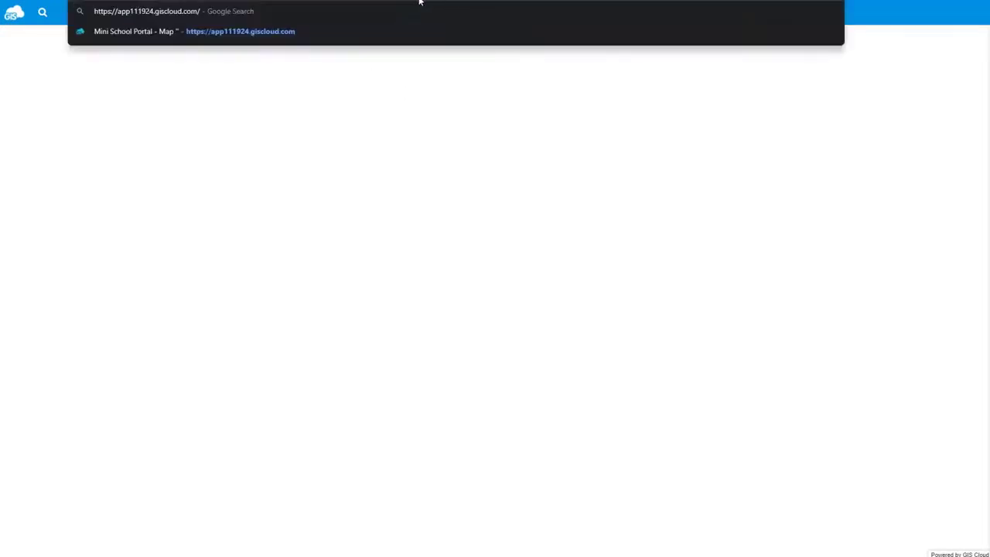
type("builder")
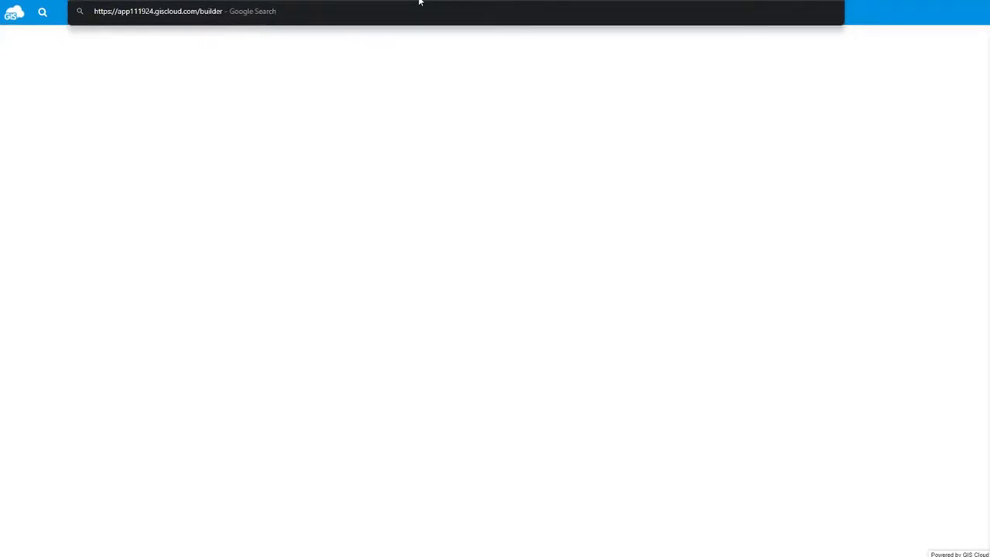
key("Return")
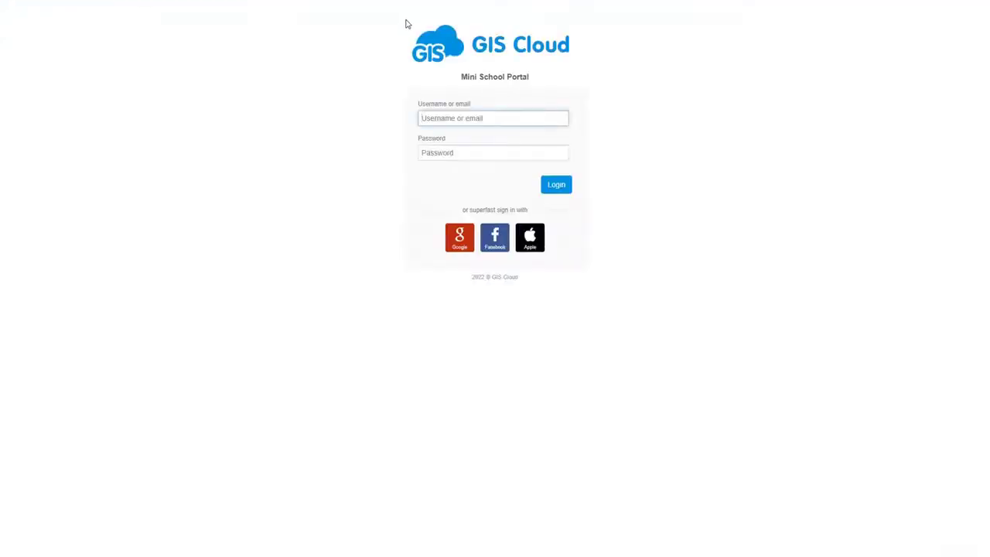
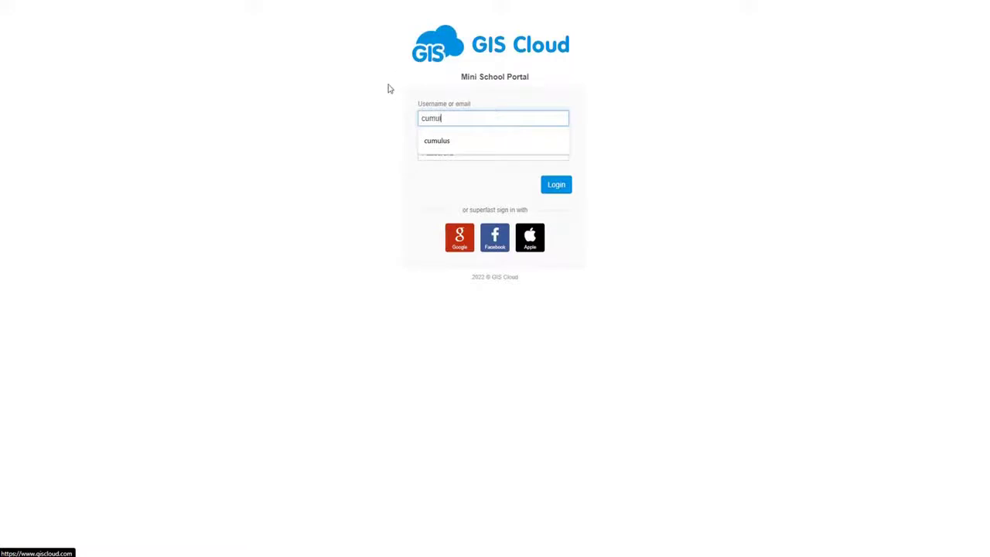
Step: Log in with the account username and password, then save the App Builder configuration
key("Tab")
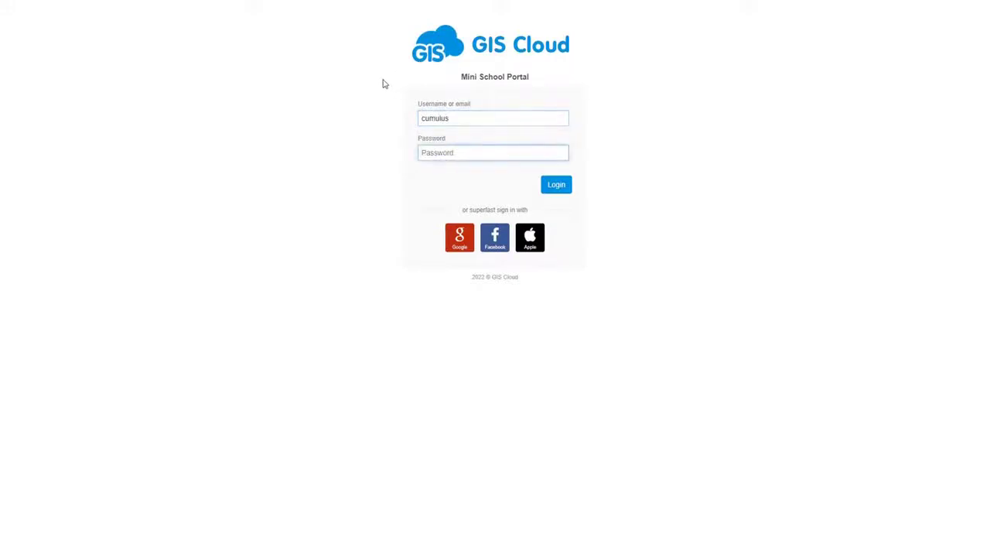
key("Return")
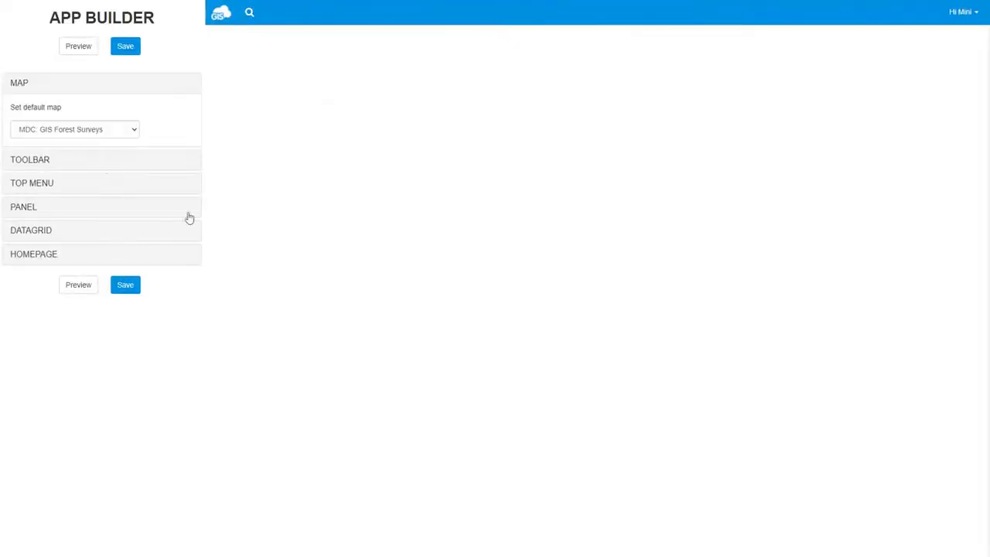
left_click(129, 290)
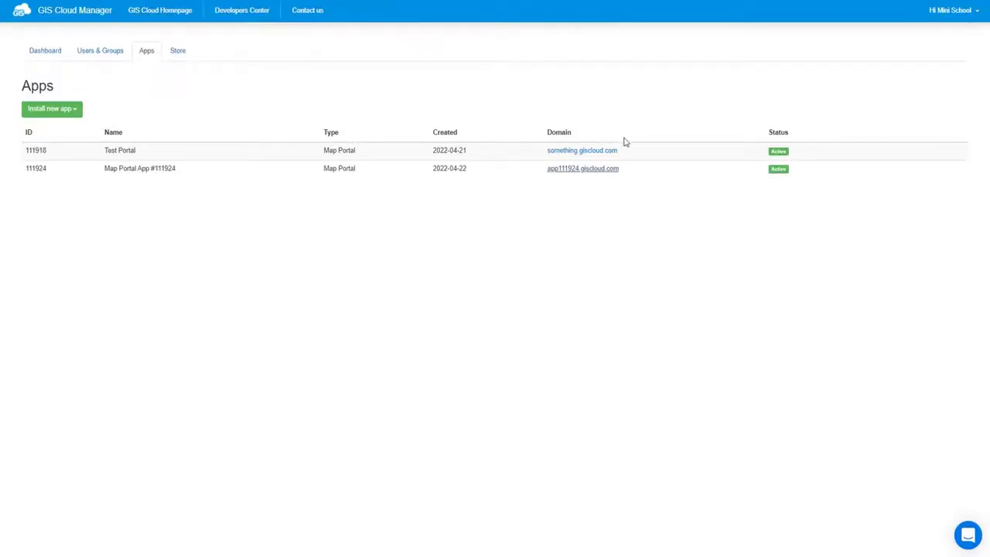
Step: In the app's Advanced options, remove DEFAULT_MAP_ID and set MODULE_LOGIN_BOX to 0
mouse_move(783, 167)
left_click(853, 172)
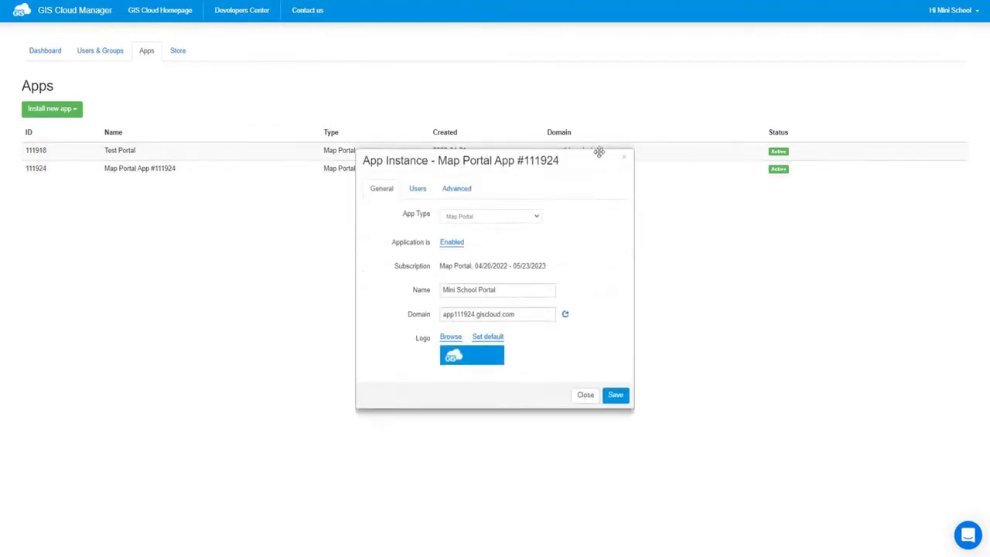
left_click(459, 188)
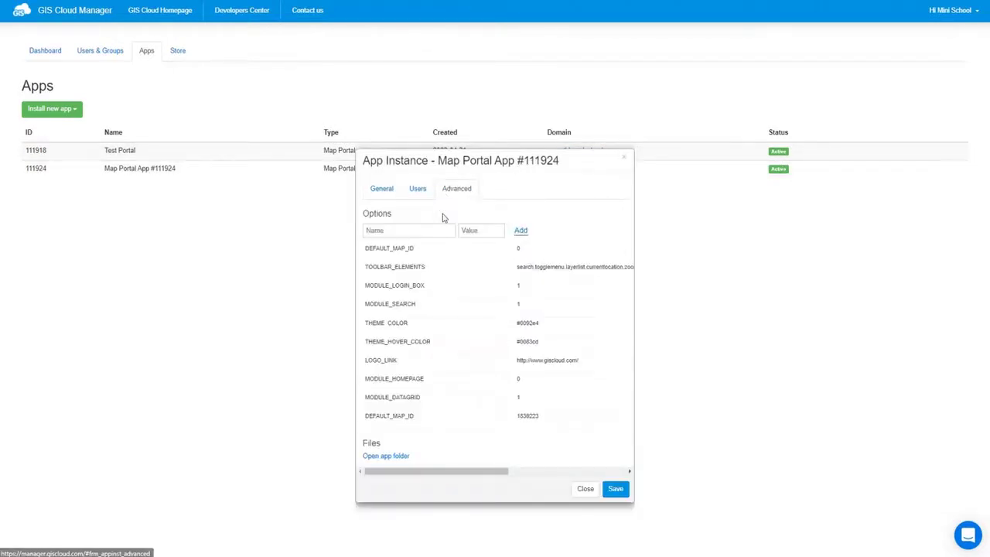
mouse_move(402, 258)
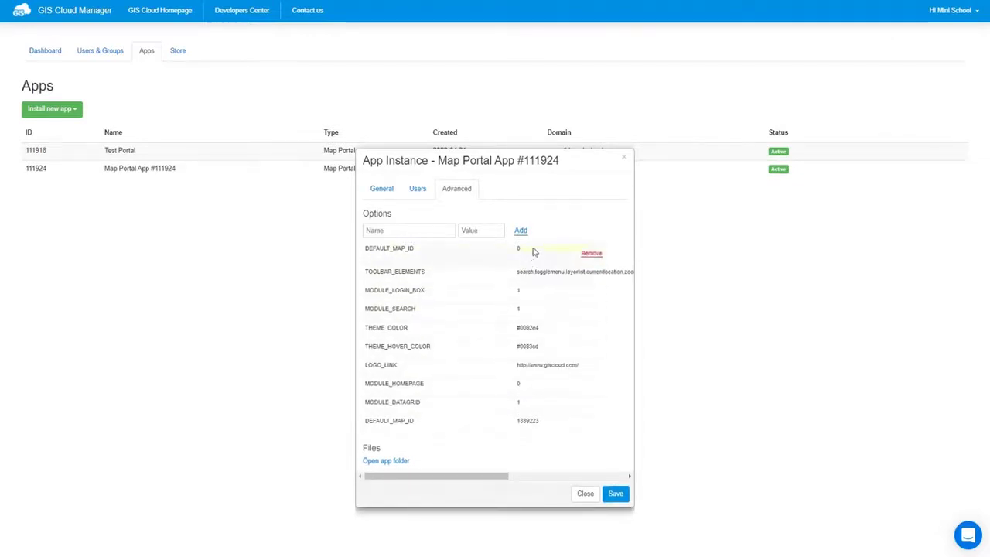
left_click(591, 253)
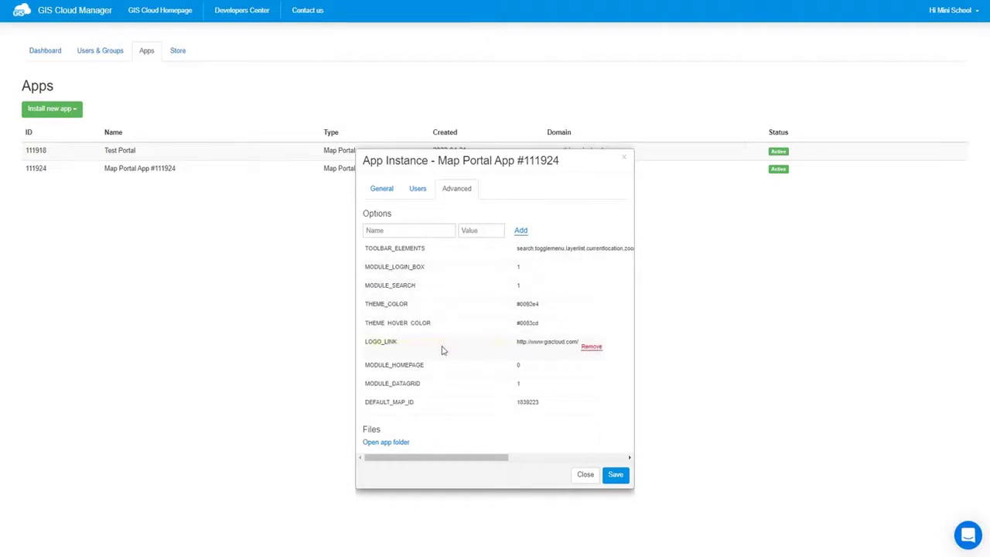
left_click(522, 269)
type("0")
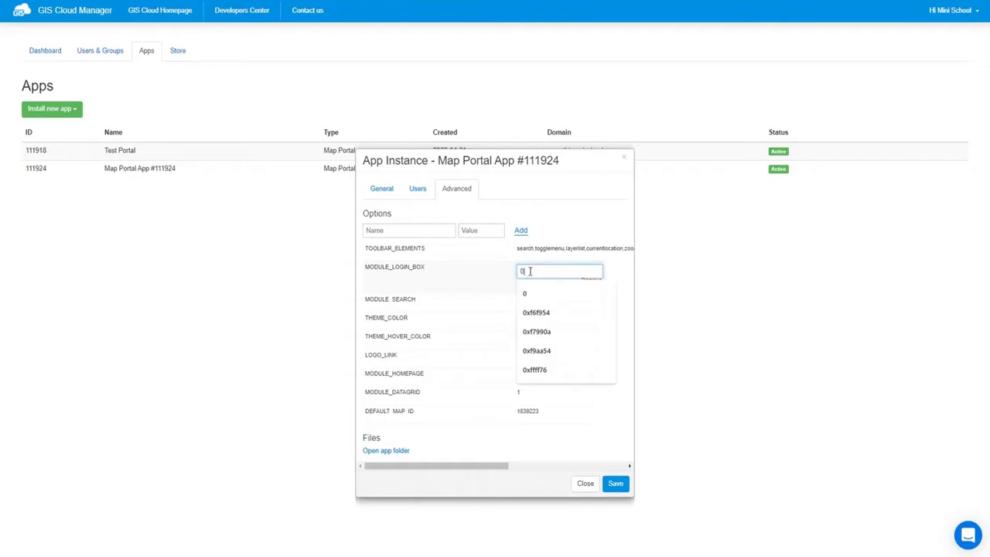
key("Return")
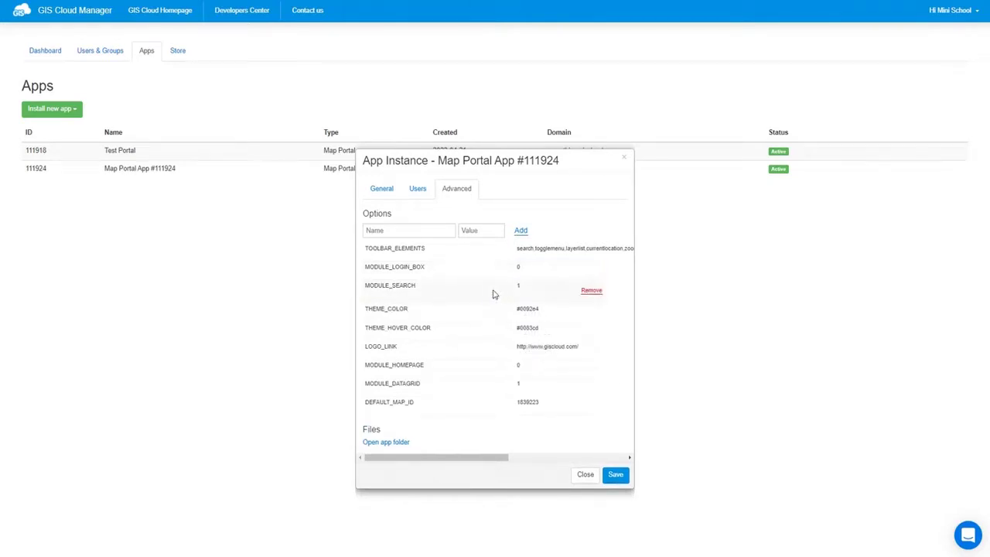
Step: Set THEME_COLOR to #234d20 and THEME_HOVER_COLOR to #385e36
left_click(531, 305)
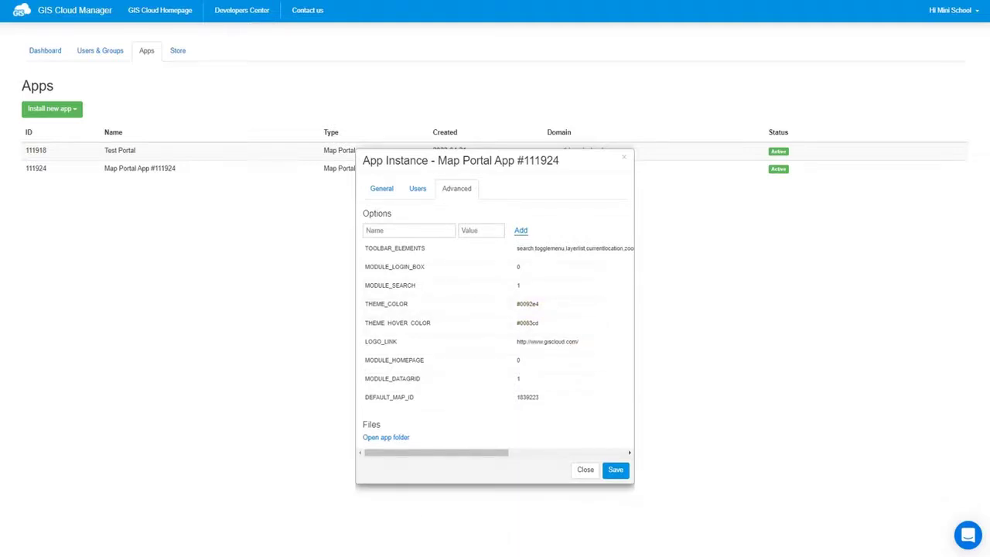
left_click(534, 305)
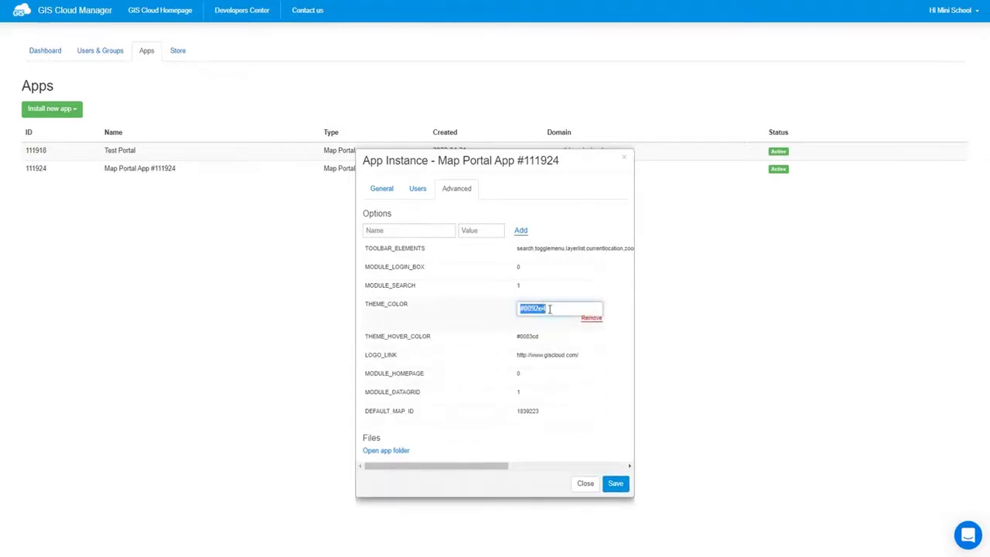
right_click(549, 309)
left_click(582, 359)
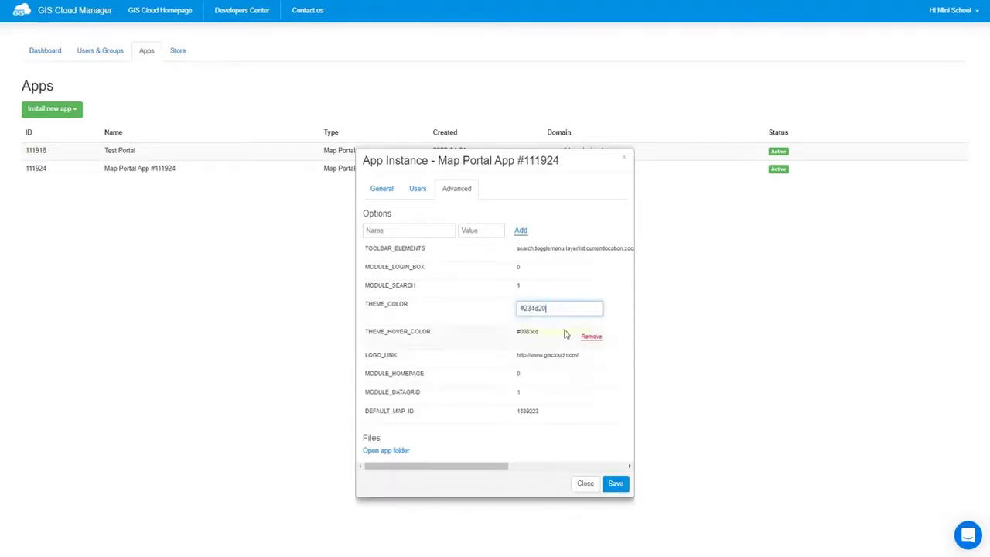
key("Return")
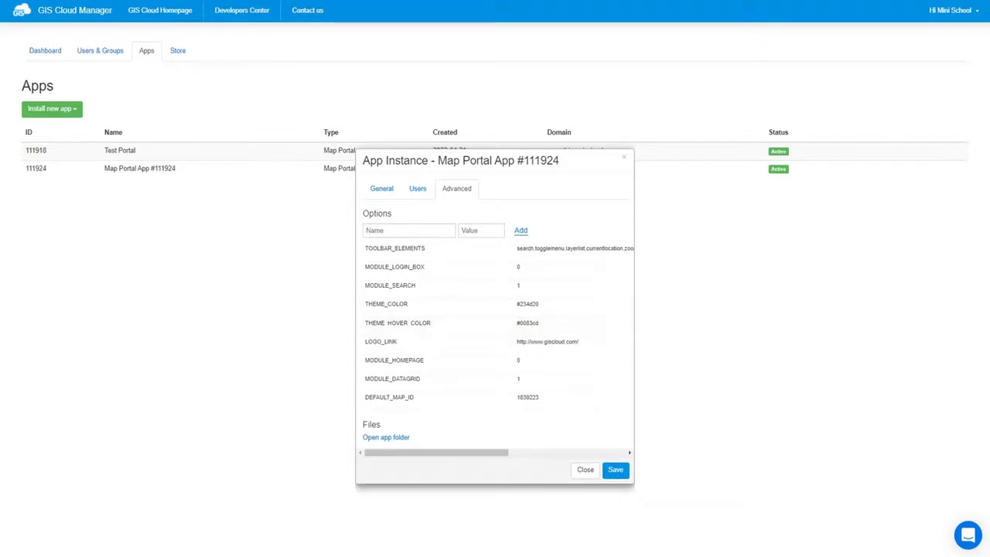
left_click(547, 328)
type("#385e36")
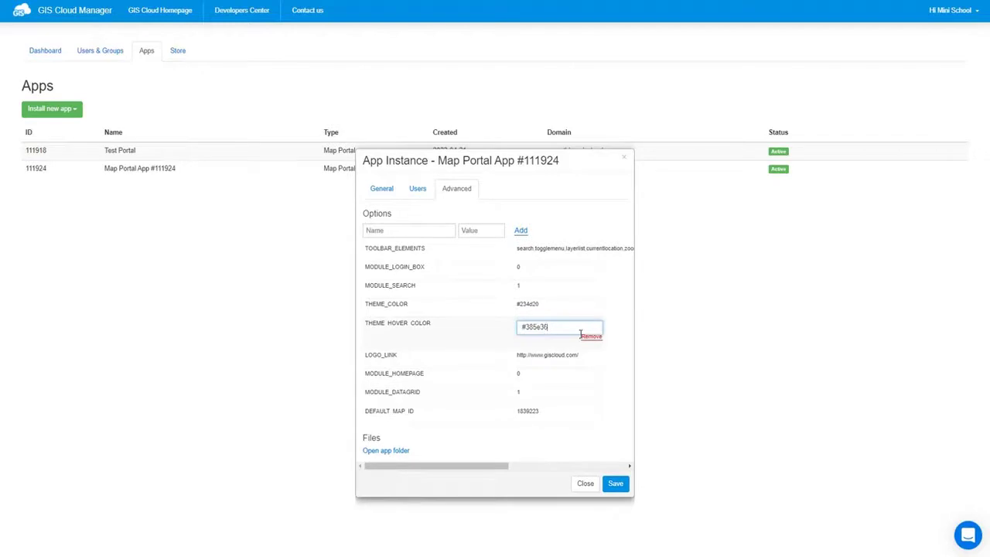
key("Return")
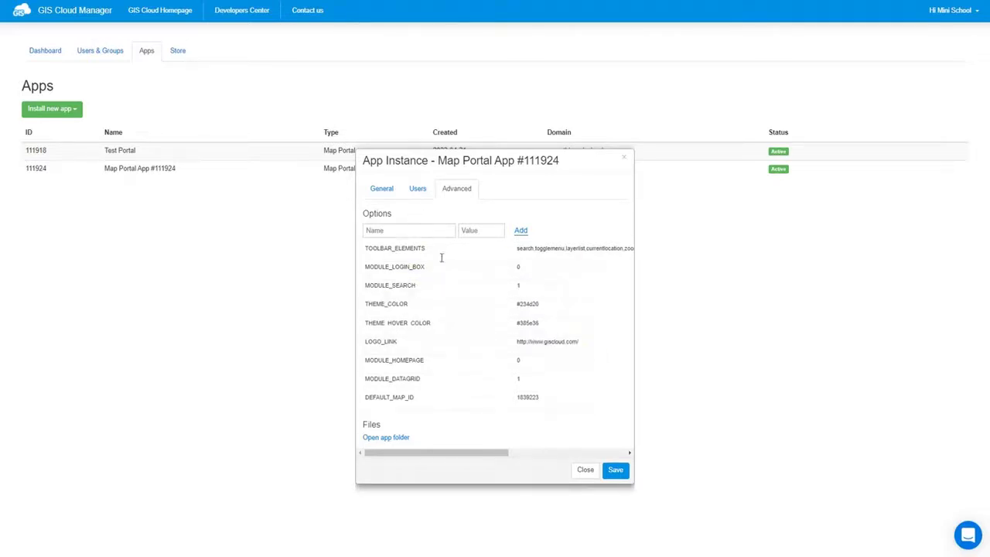
Step: Choose globe44.png from the Source Browser as the app logo
left_click(386, 192)
left_click(448, 338)
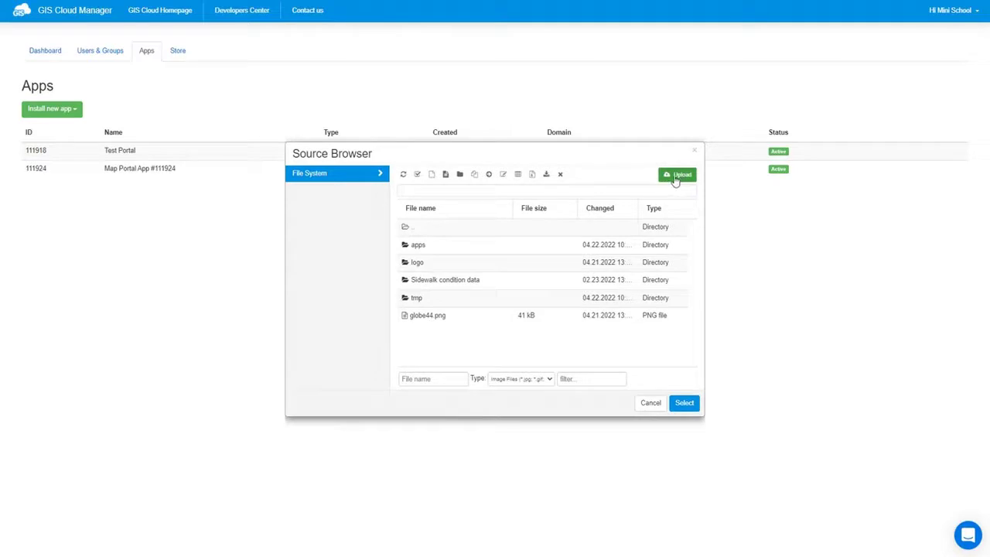
left_click(428, 318)
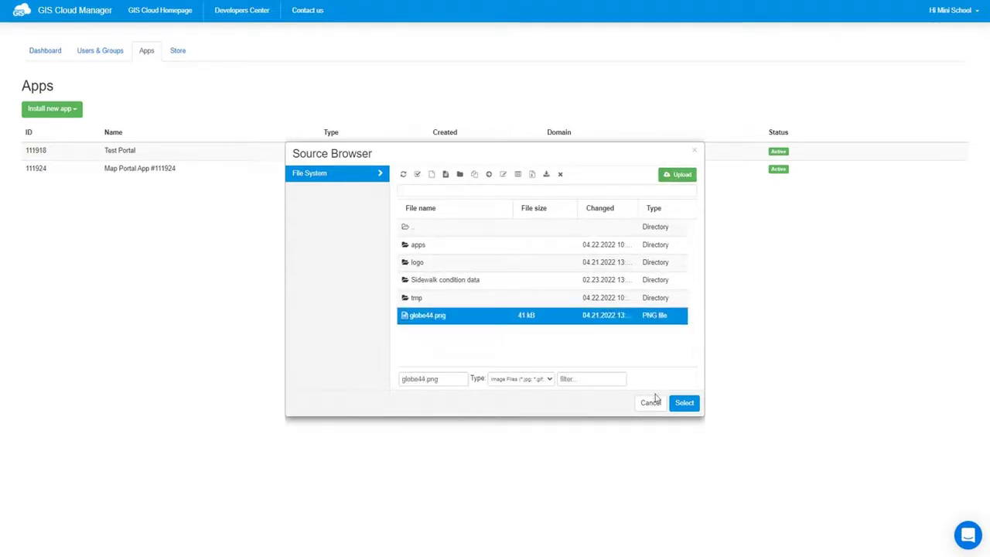
left_click(685, 403)
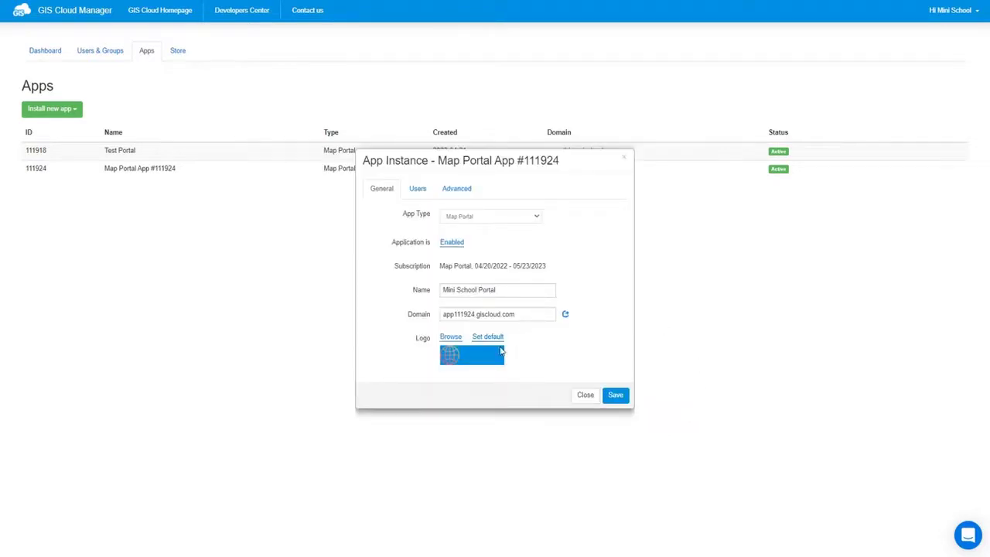
left_click(457, 191)
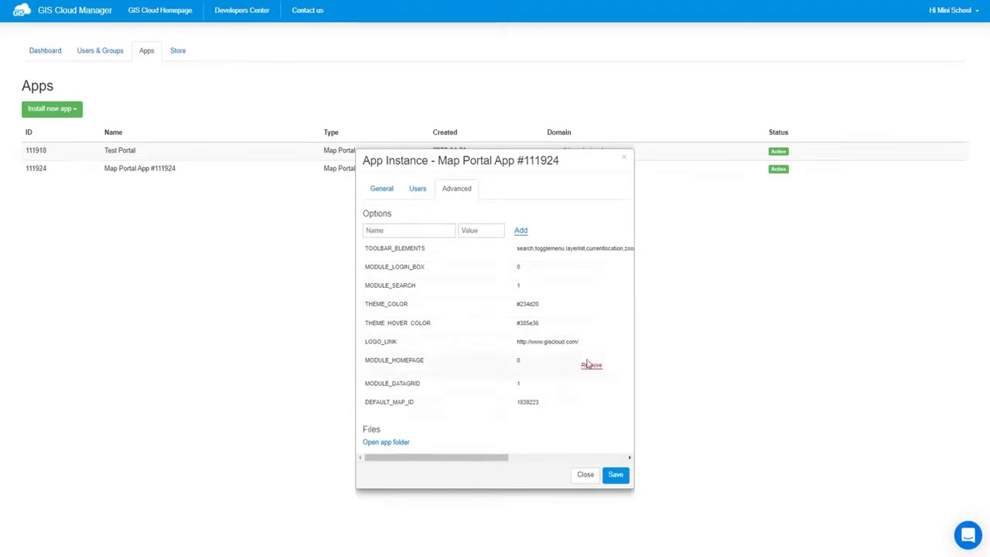
left_click(575, 341)
key("ctrl+v")
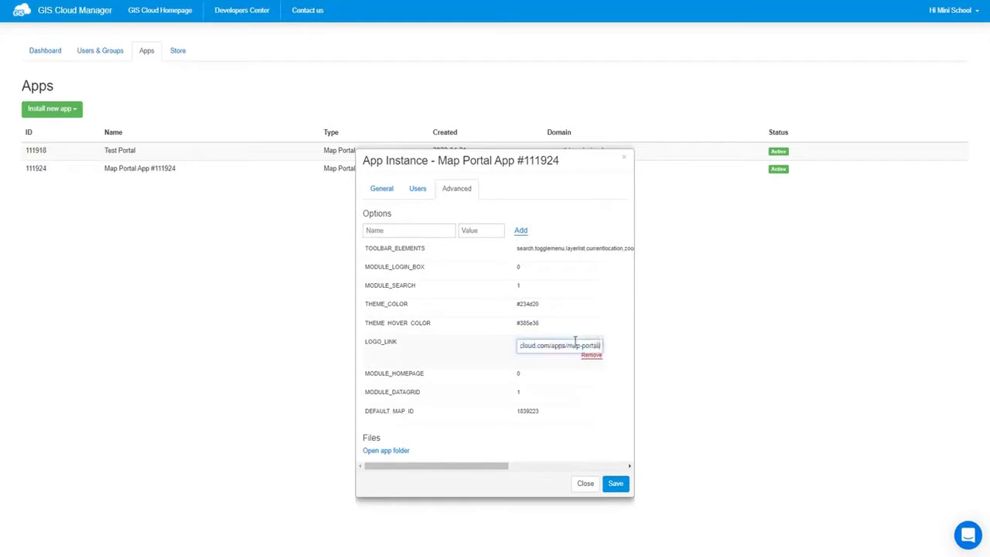
key("Return")
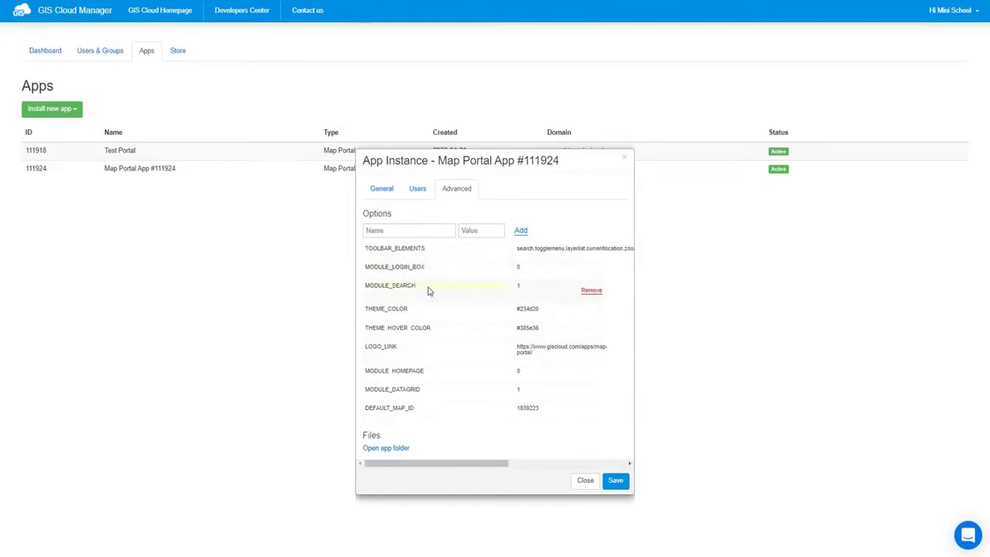
Step: Set MODULE_SEARCH to 0 and save the app settings
left_click(525, 289)
type("0")
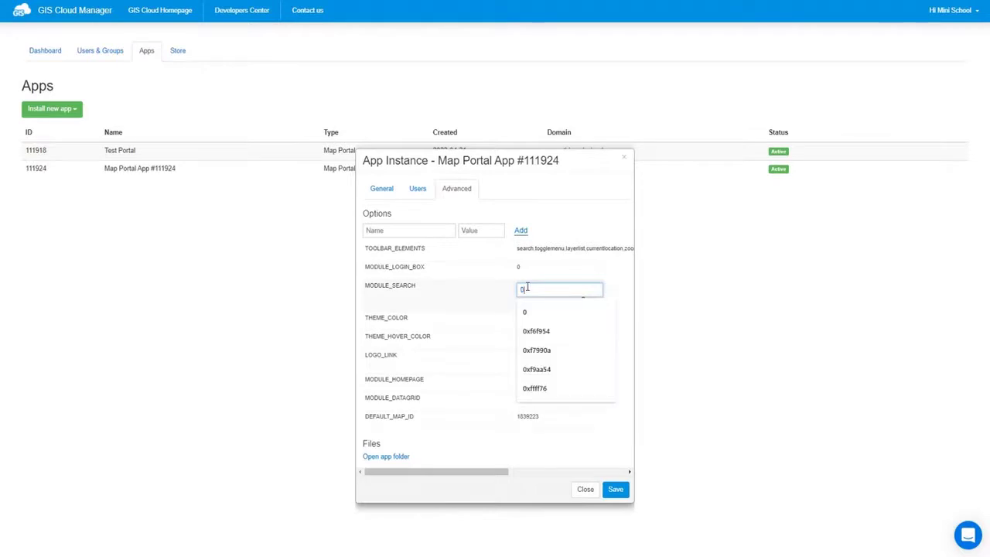
key("Return")
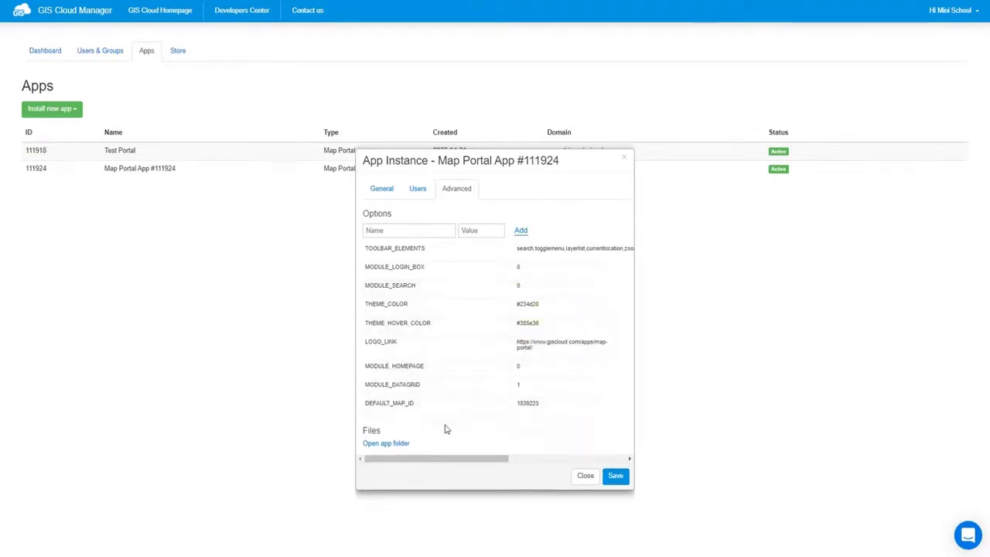
mouse_move(431, 417)
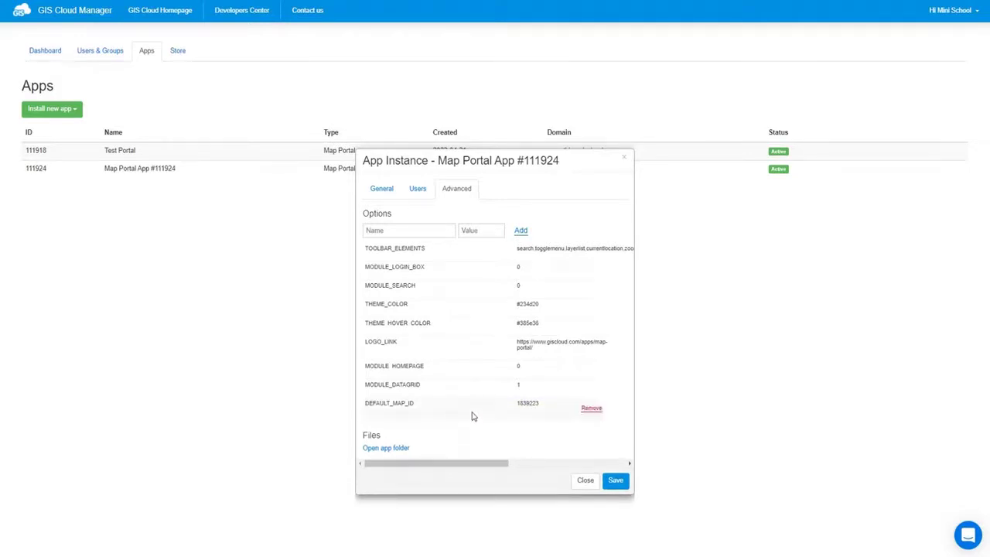
left_click(616, 477)
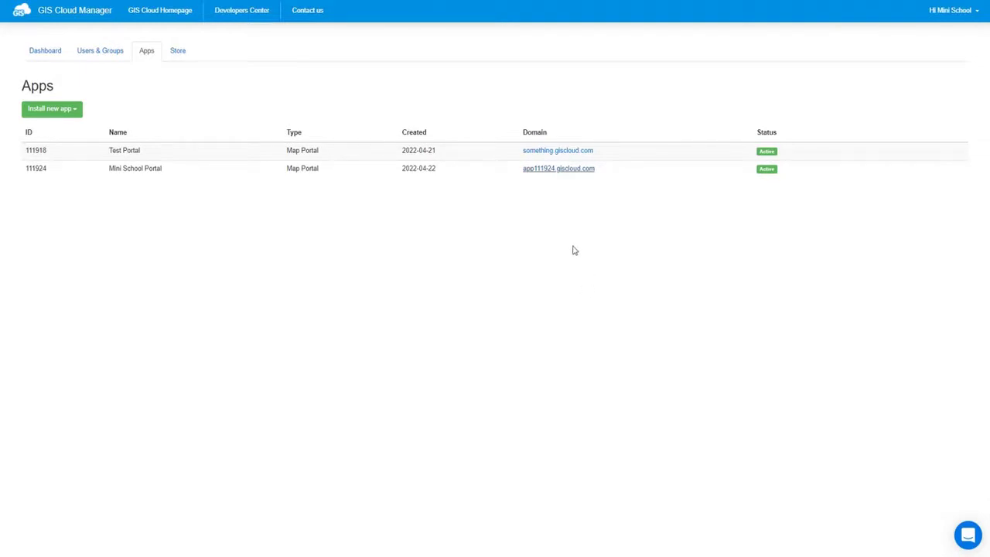
Step: Open the app111924.giscloud.com portal to view the green header and globe logo
left_click(577, 169)
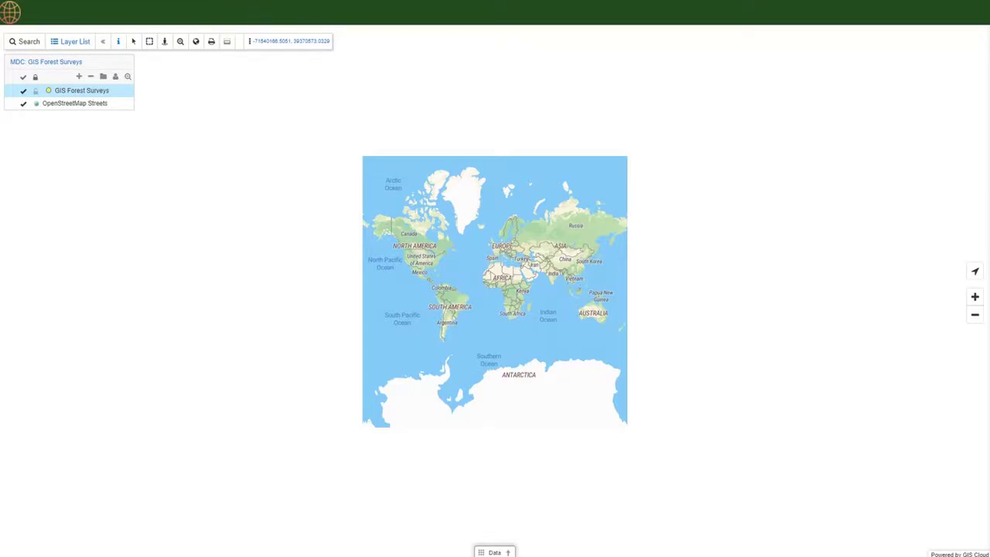
key("ctrl+l")
Step: In /builder, make Bicycle infrastructure and safety the default map and preview it
type("builder")
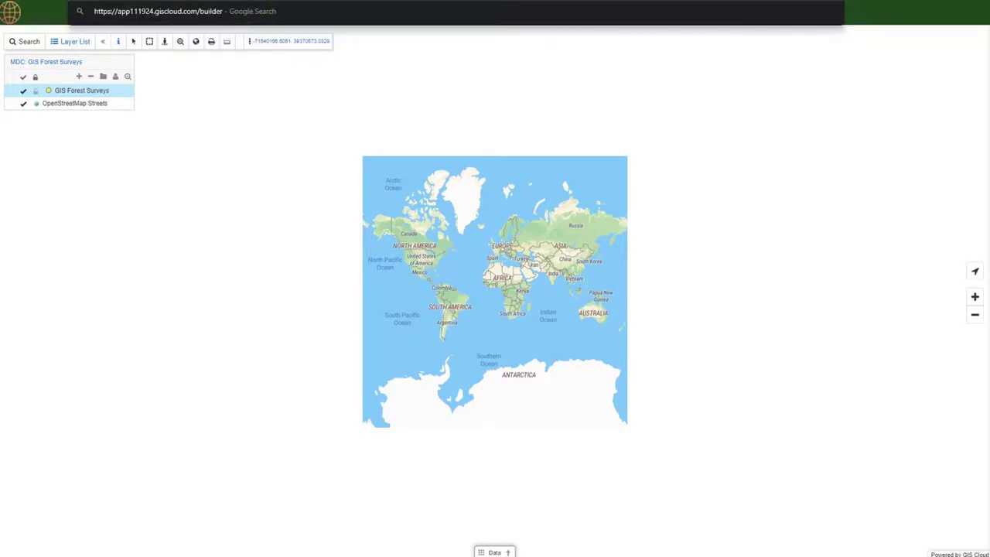
key("Return")
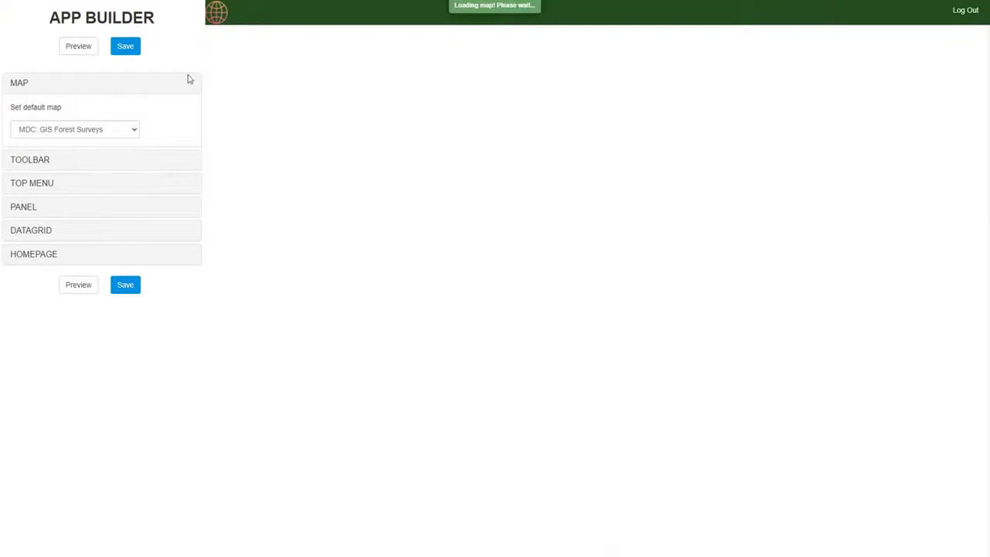
left_click(128, 131)
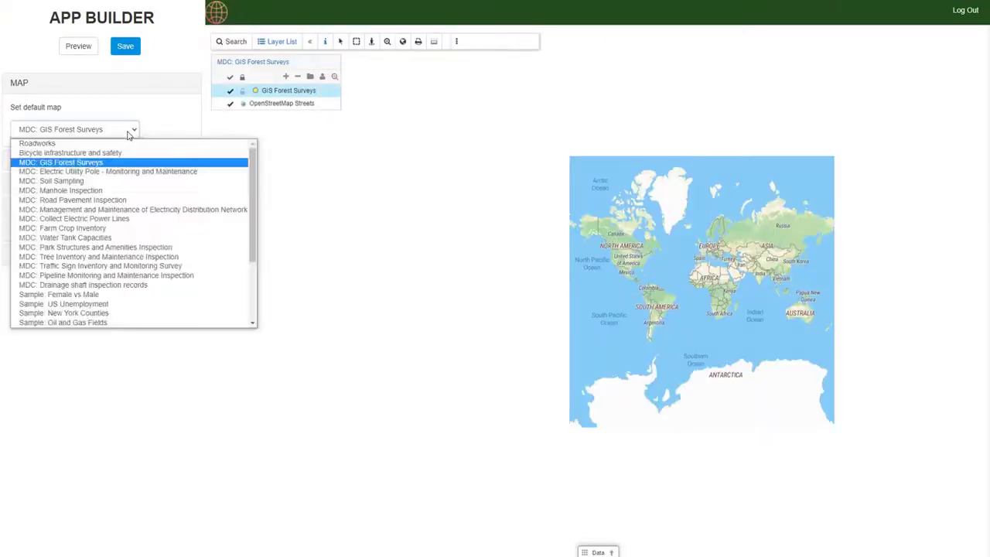
left_click(86, 153)
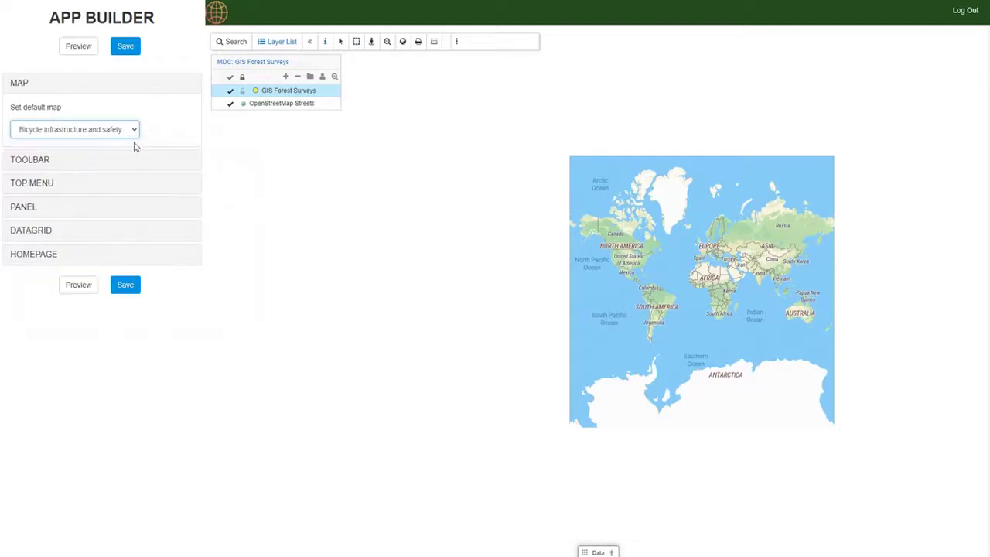
left_click(78, 47)
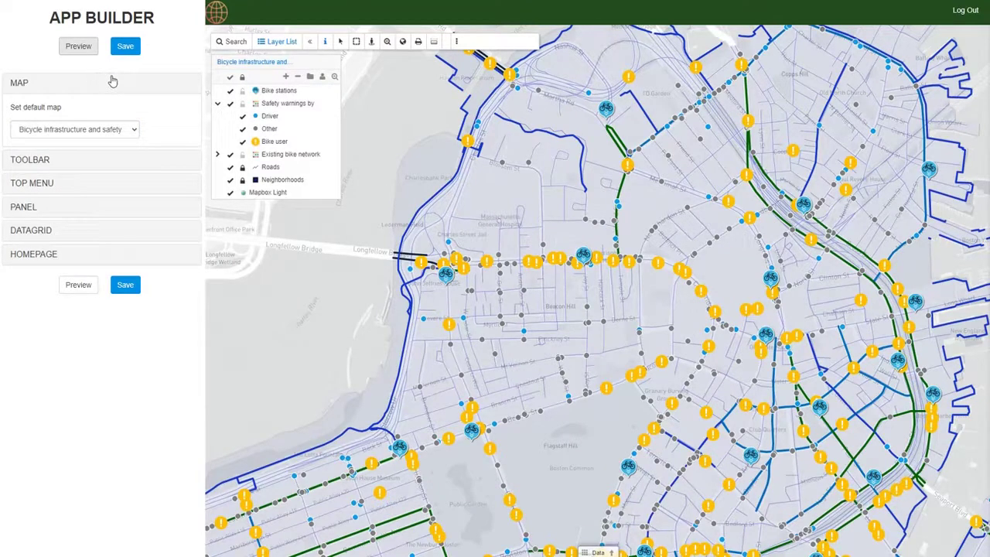
Step: Add a top-menu item 'Roadworks' that switches to the Roadworks map
left_click(68, 188)
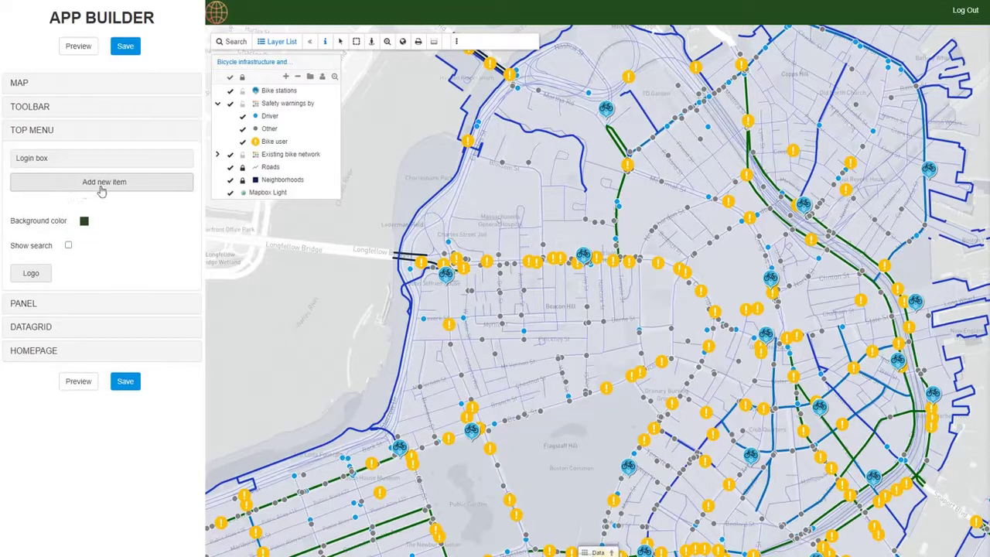
left_click(105, 190)
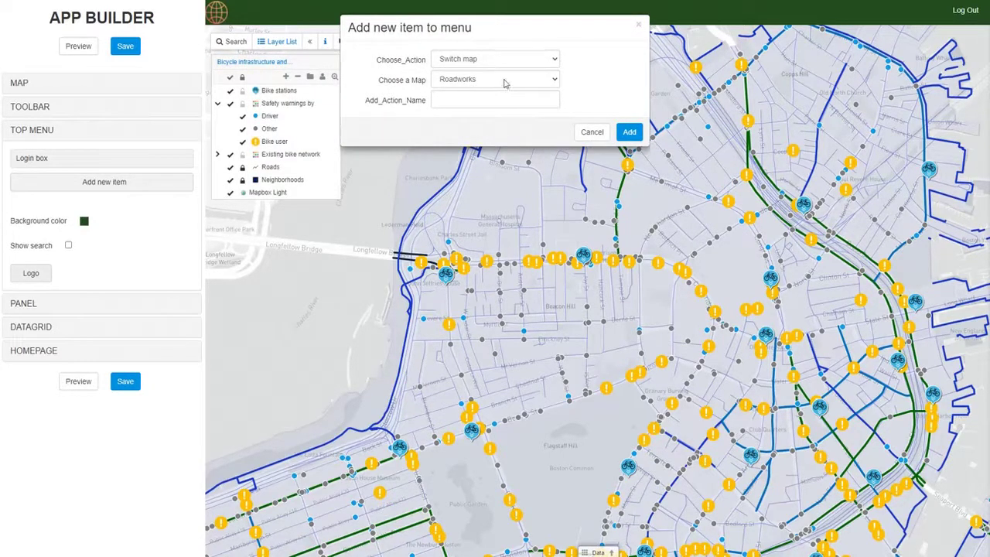
left_click(505, 80)
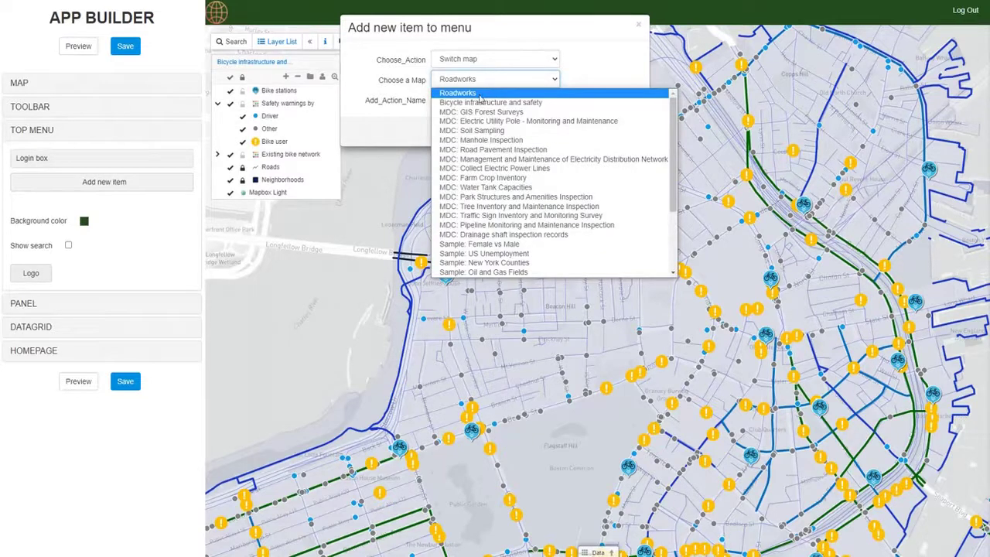
left_click(481, 94)
left_click(458, 99)
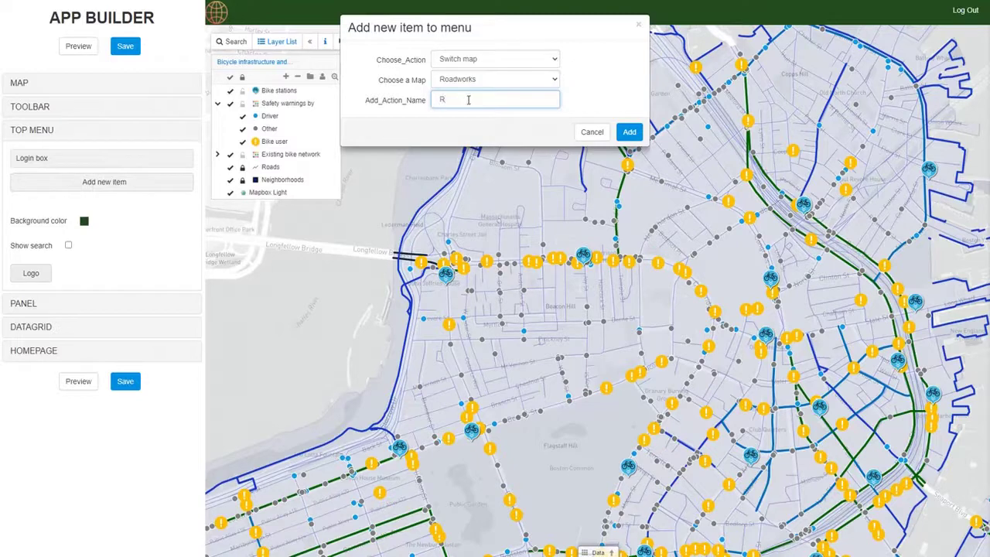
type("Roadworks")
left_click(629, 132)
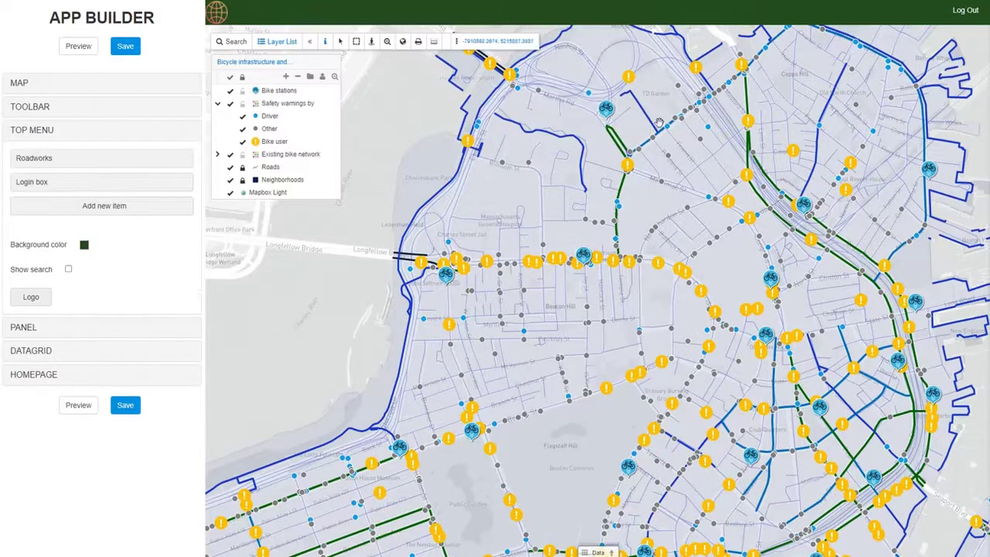
Step: Add a 'Sidewalk conditions' top-menu item switching to the Final Sidewalk conditions map
left_click(133, 209)
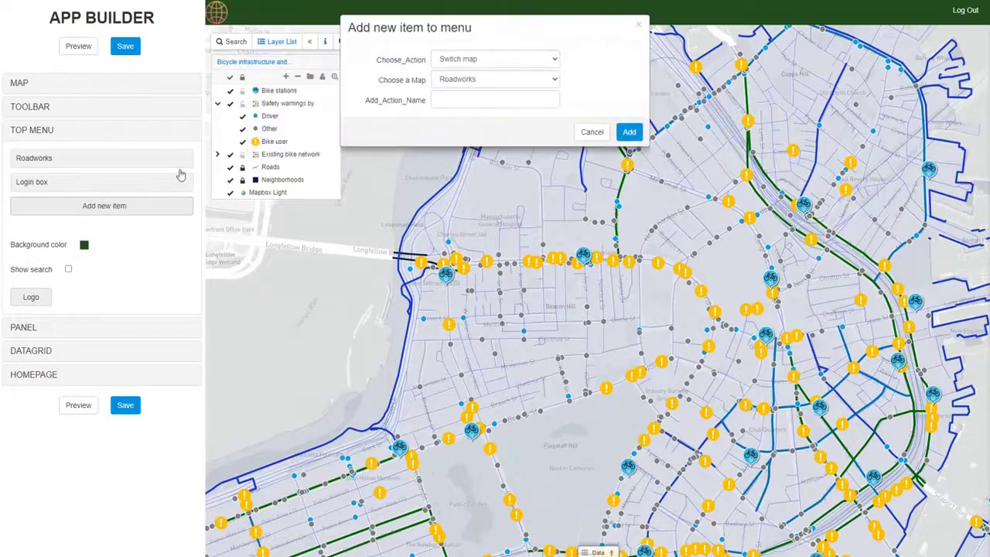
left_click(467, 82)
scroll(504, 240, "down", 5)
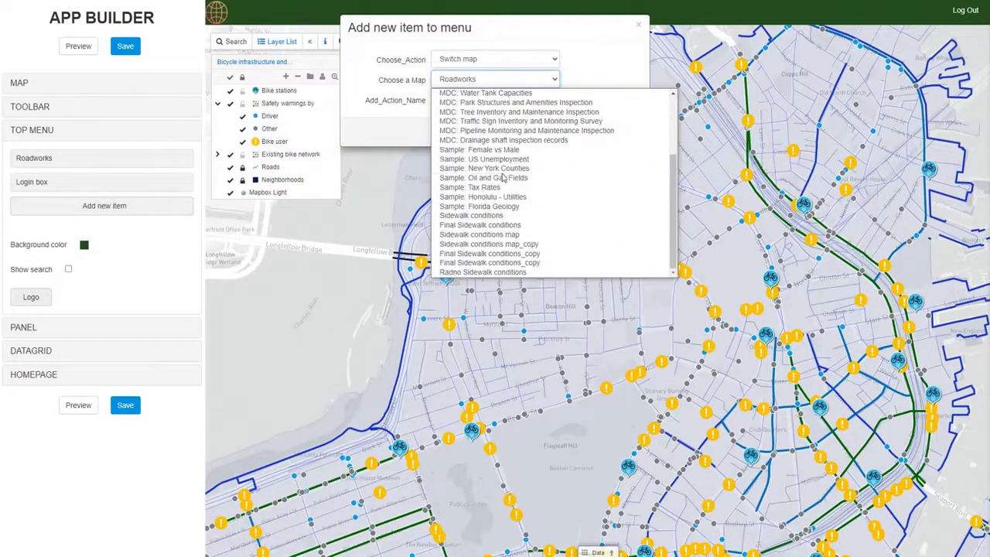
left_click(499, 225)
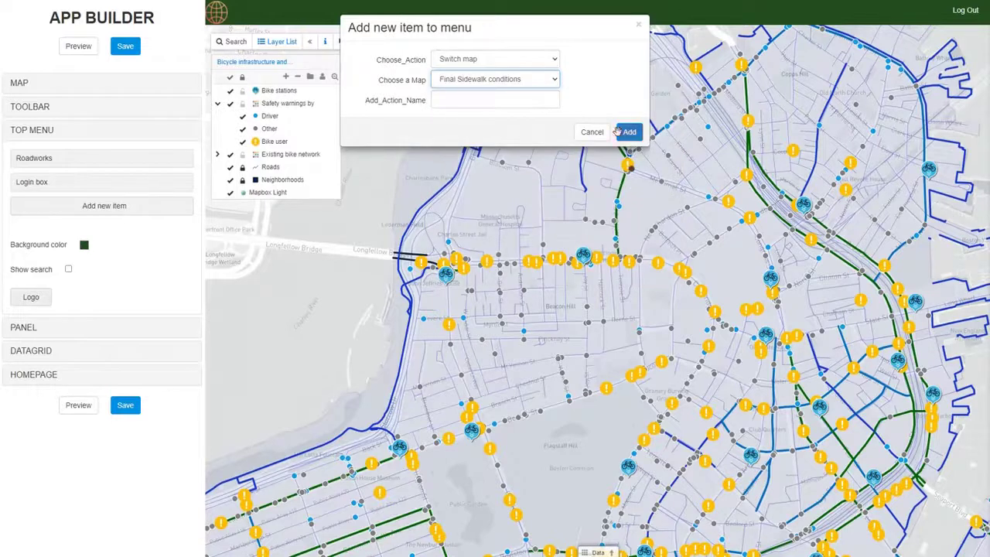
left_click(508, 101)
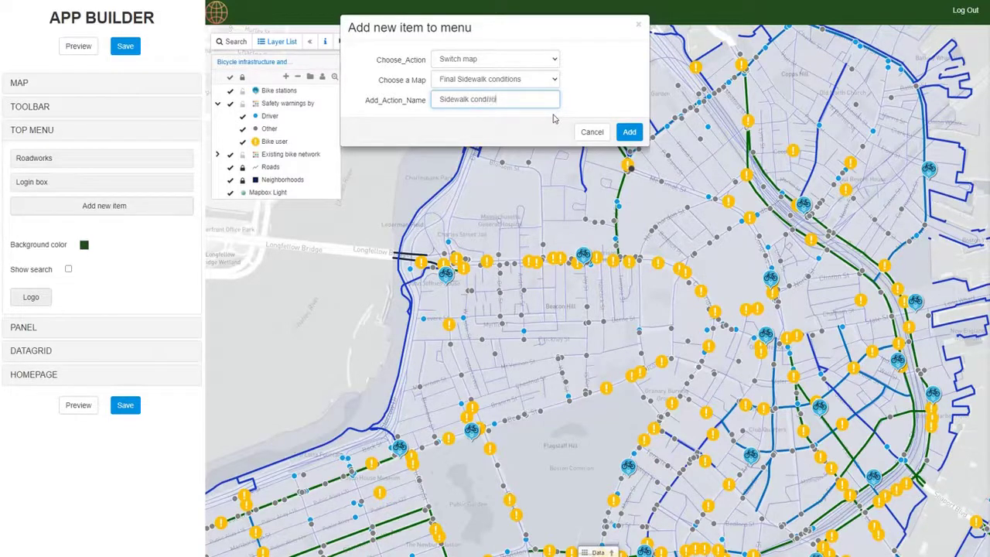
left_click(629, 131)
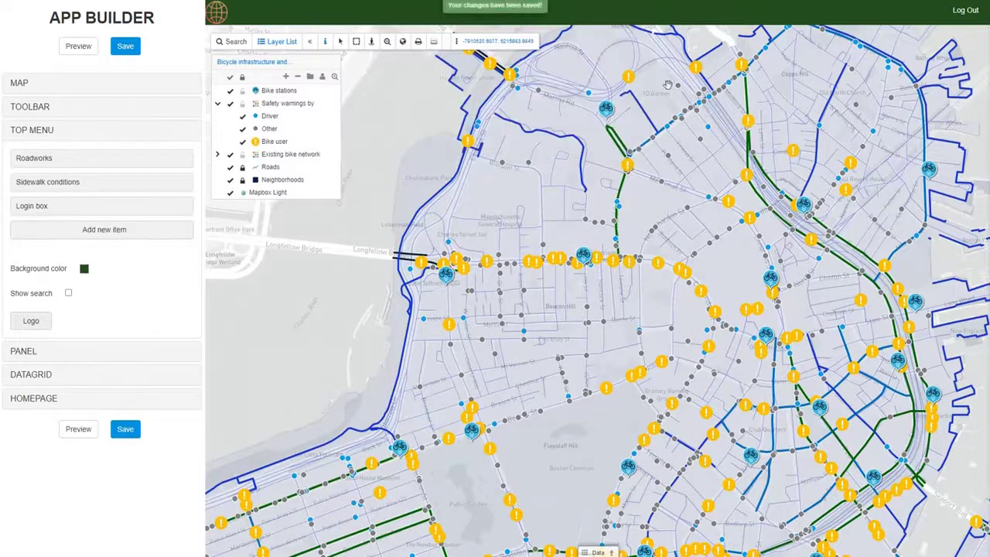
Step: Add a 'Bicycle infrastructure' top-menu item switching to Bicycle infrastructure and safety
left_click(86, 230)
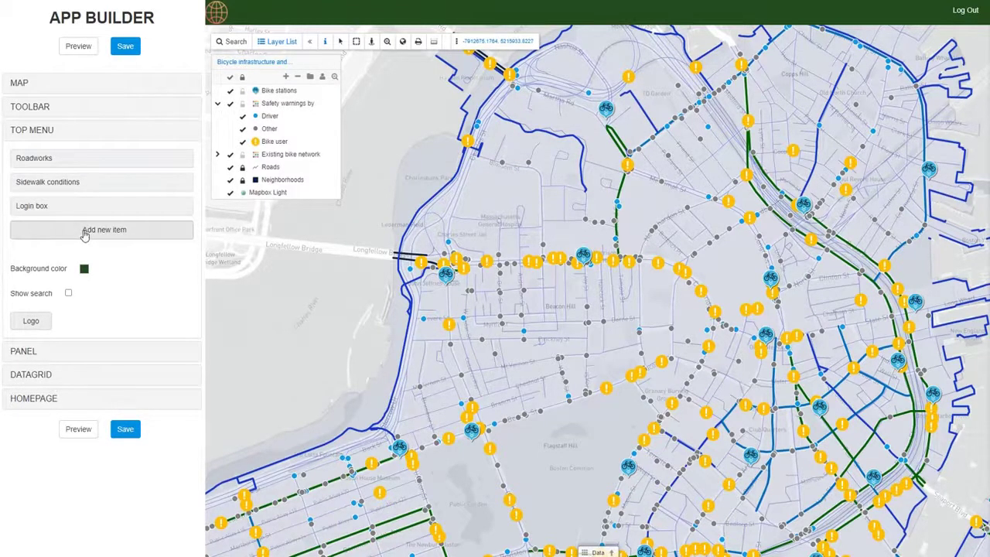
left_click(477, 80)
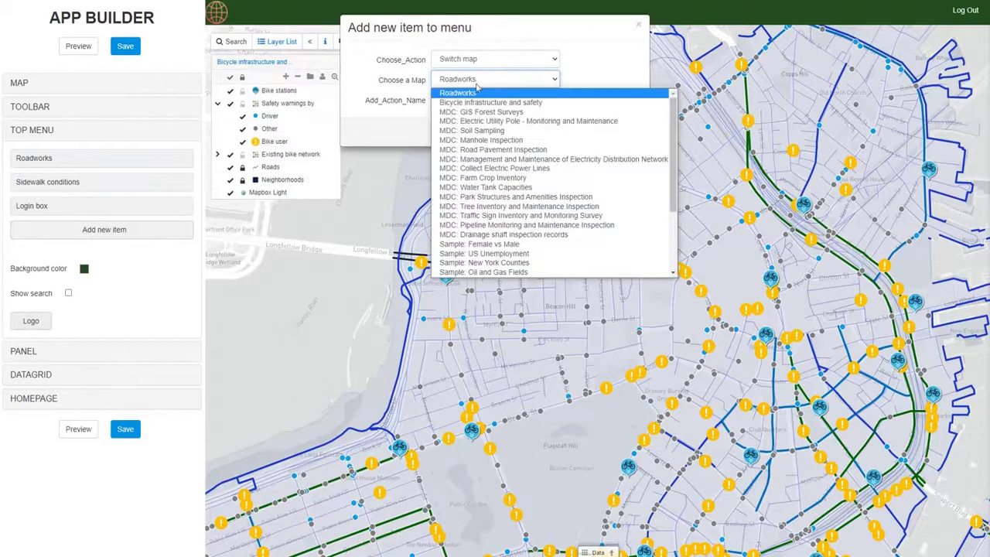
left_click(478, 101)
left_click(476, 103)
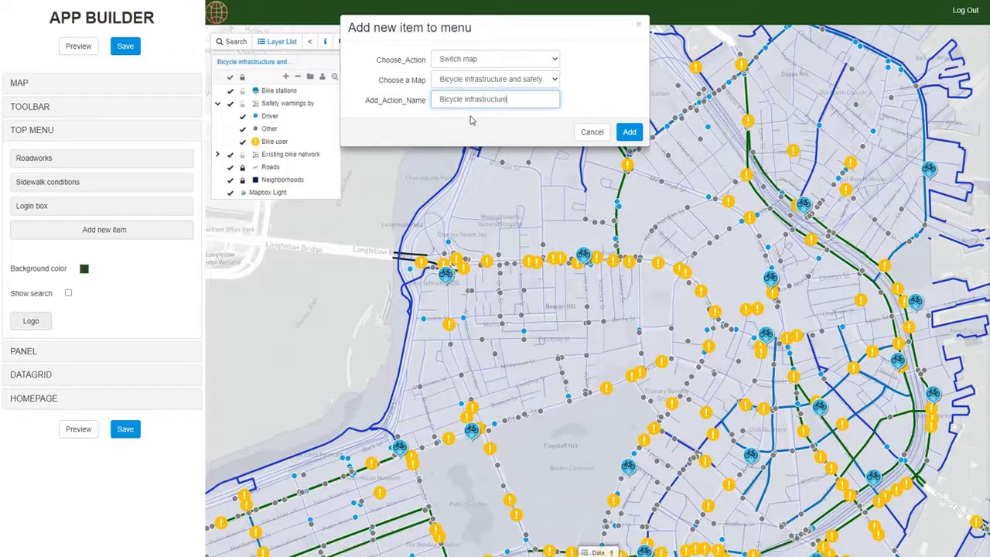
left_click(628, 133)
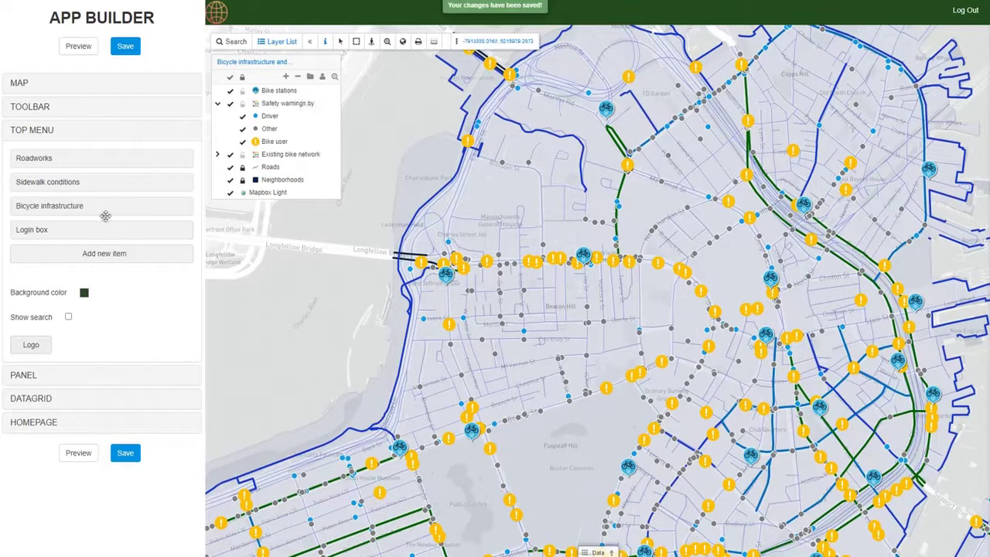
Step: Dismiss an unused new-item form and preview the top menu links
left_click(97, 255)
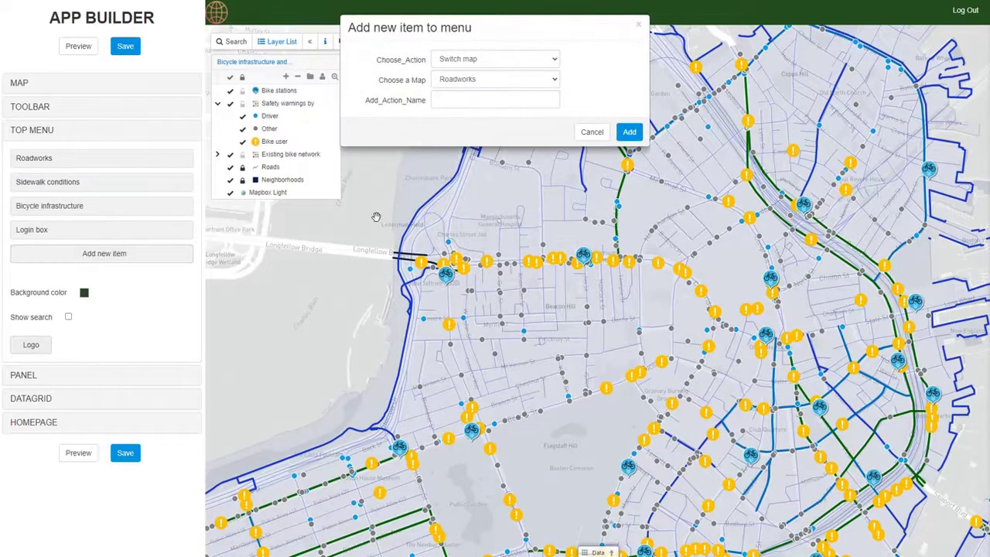
left_click(593, 132)
left_click(75, 49)
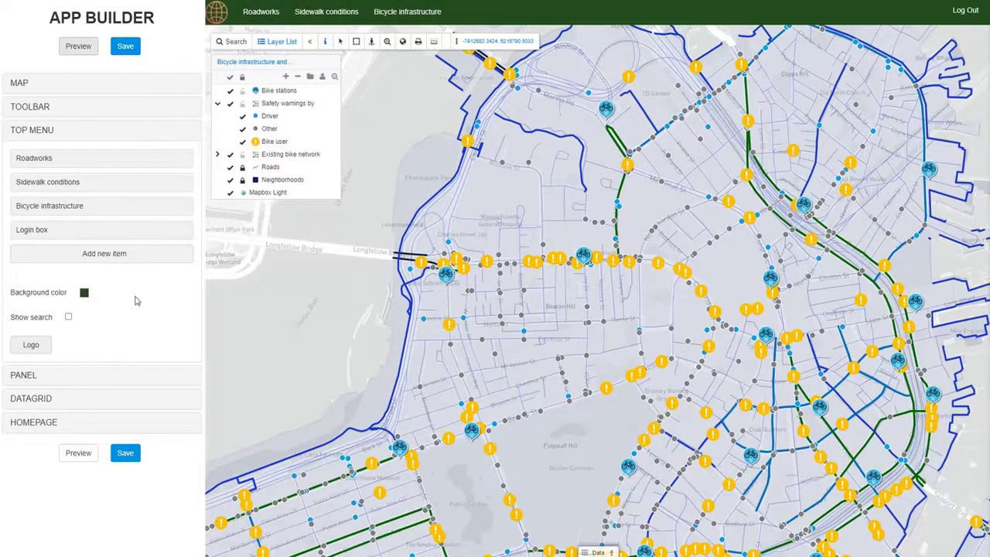
Step: Add a top-menu item named 'Maps' whose action type is JavaScript
left_click(115, 257)
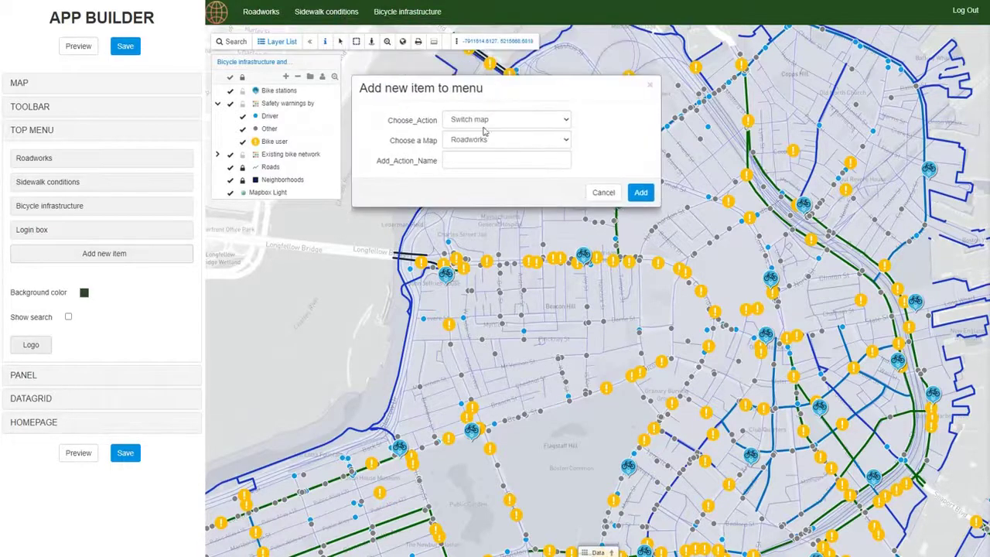
left_click(494, 122)
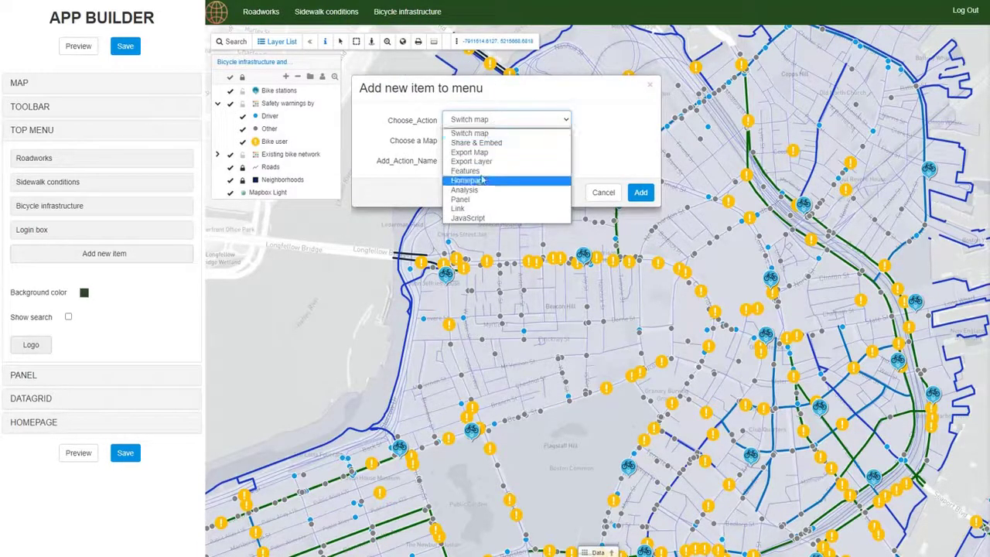
left_click(468, 217)
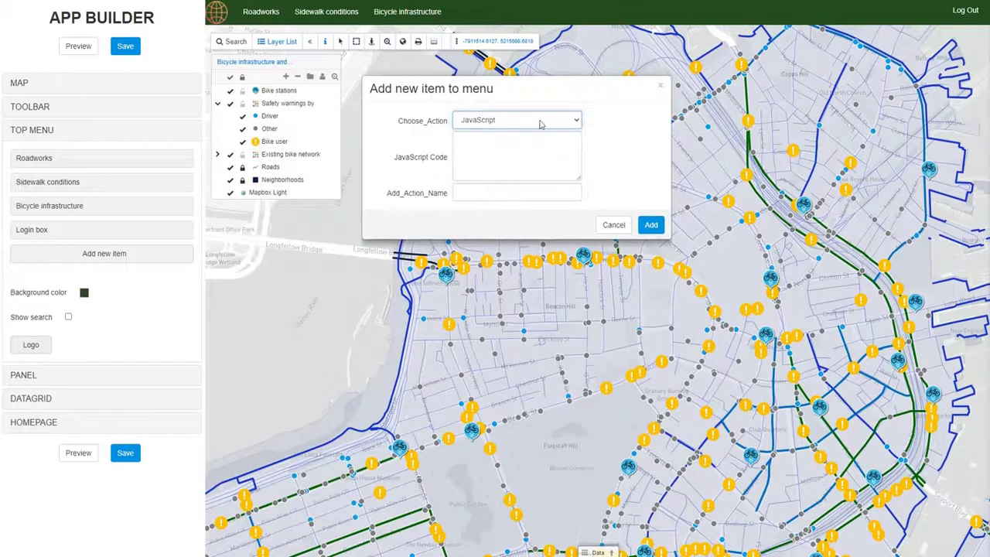
left_click_drag(492, 94, 452, 85)
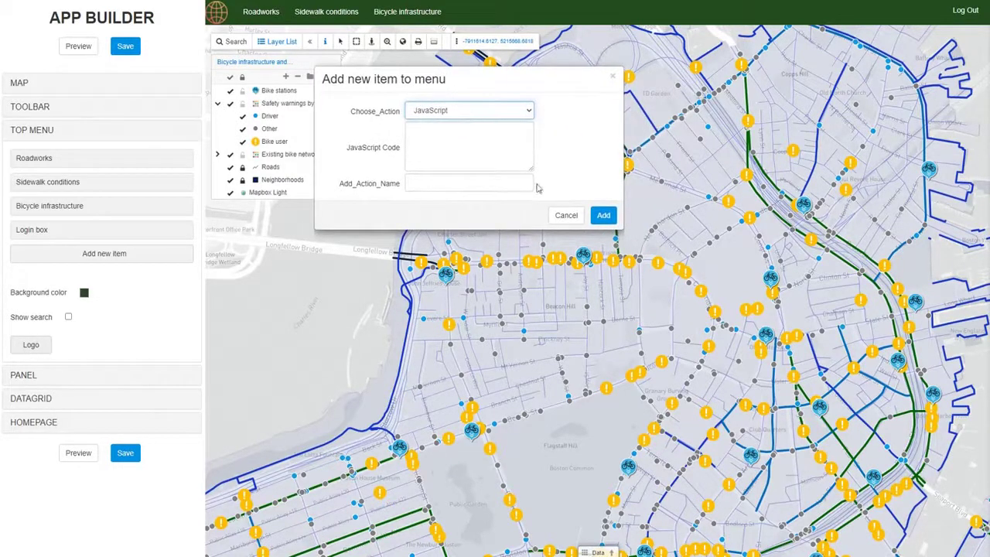
left_click(426, 187)
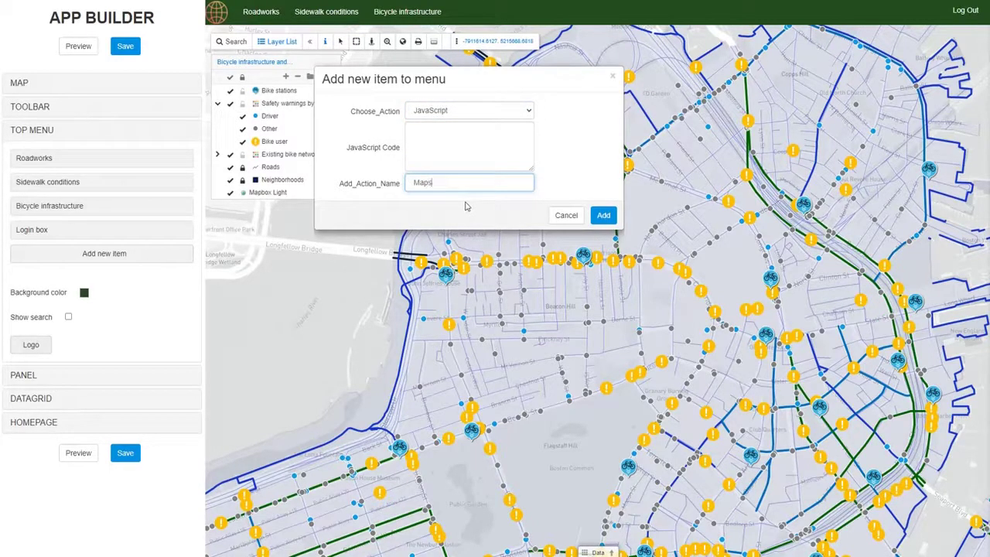
left_click(603, 215)
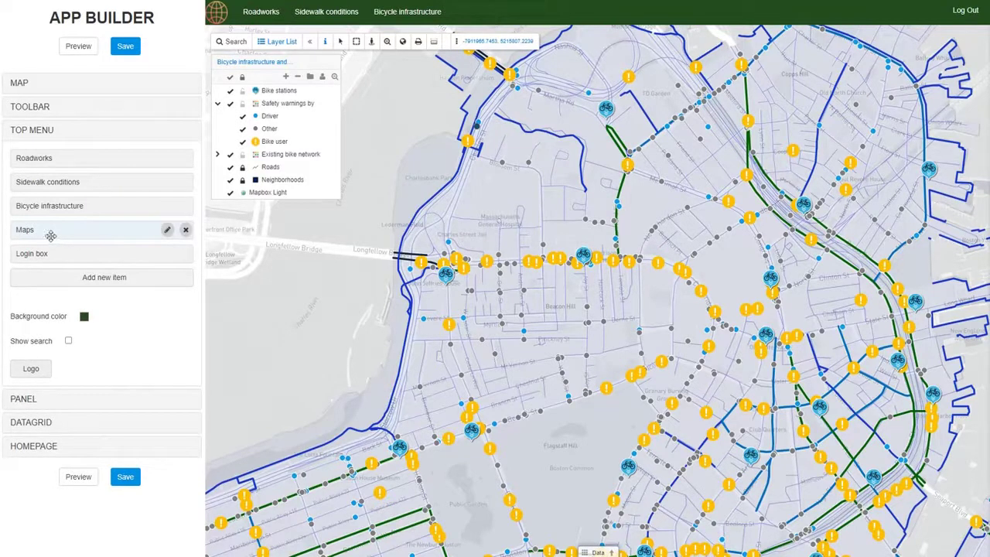
Step: Nest Bicycle infrastructure, Sidewalk conditions and Roadworks under a top Maps item, then preview the dropdown
left_click_drag(51, 236, 48, 158)
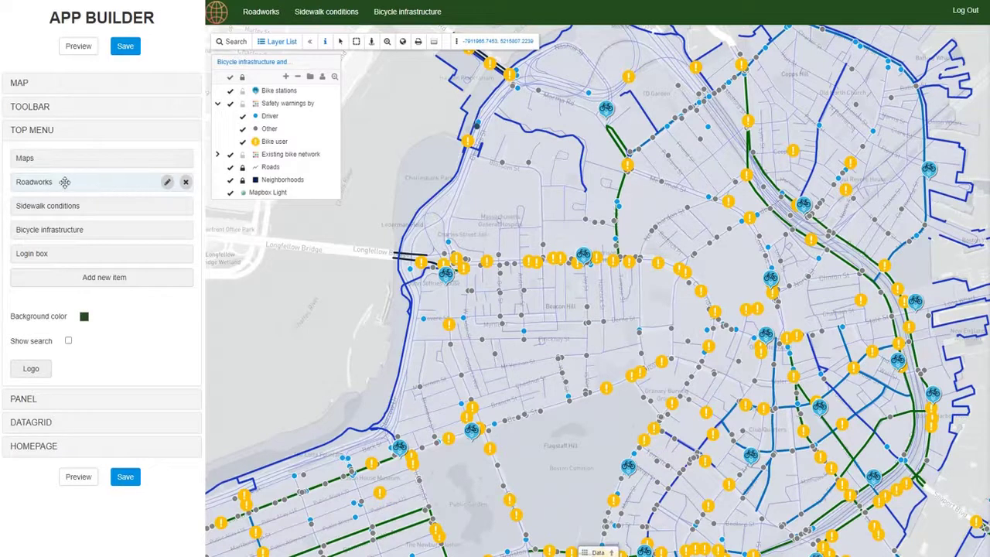
left_click_drag(115, 182, 129, 163)
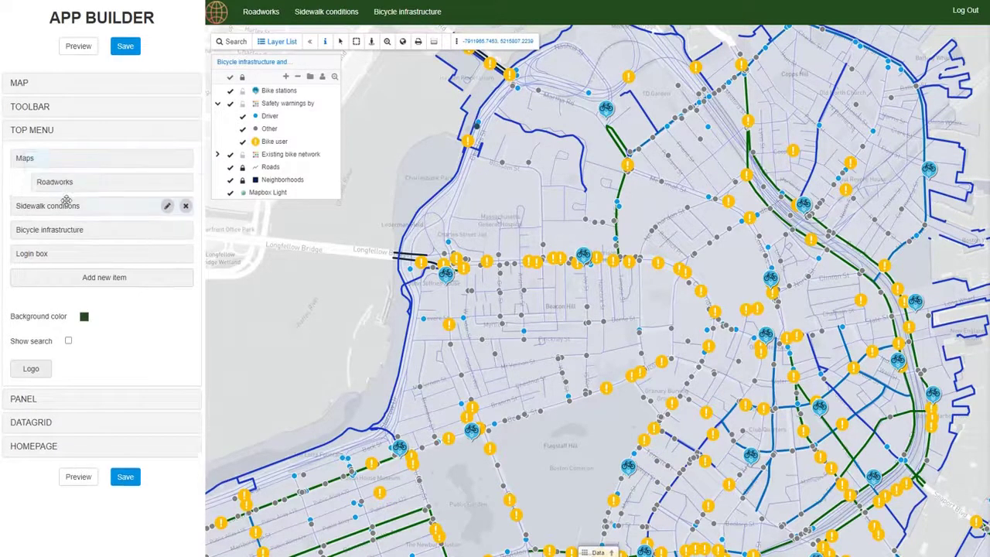
left_click_drag(67, 201, 85, 165)
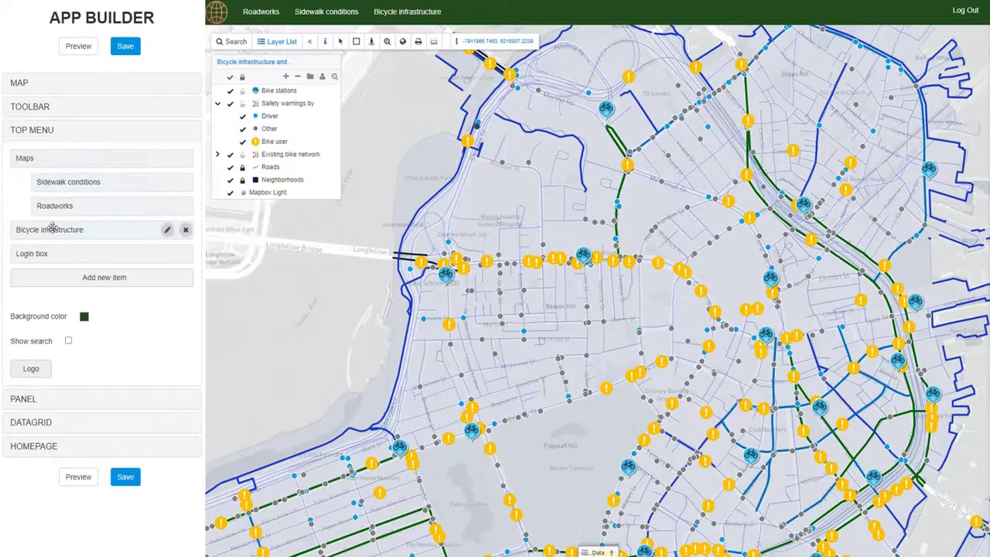
left_click_drag(50, 230, 85, 163)
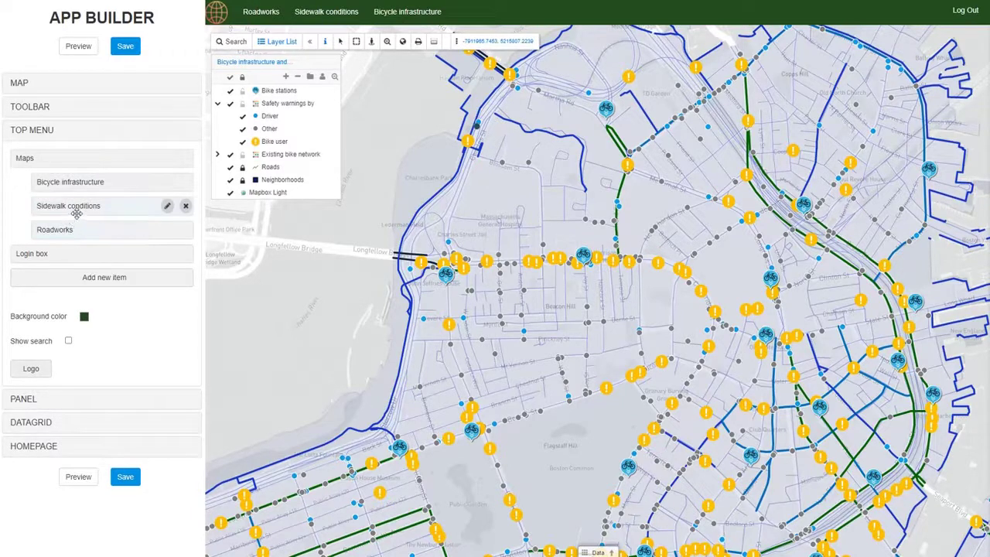
left_click(68, 48)
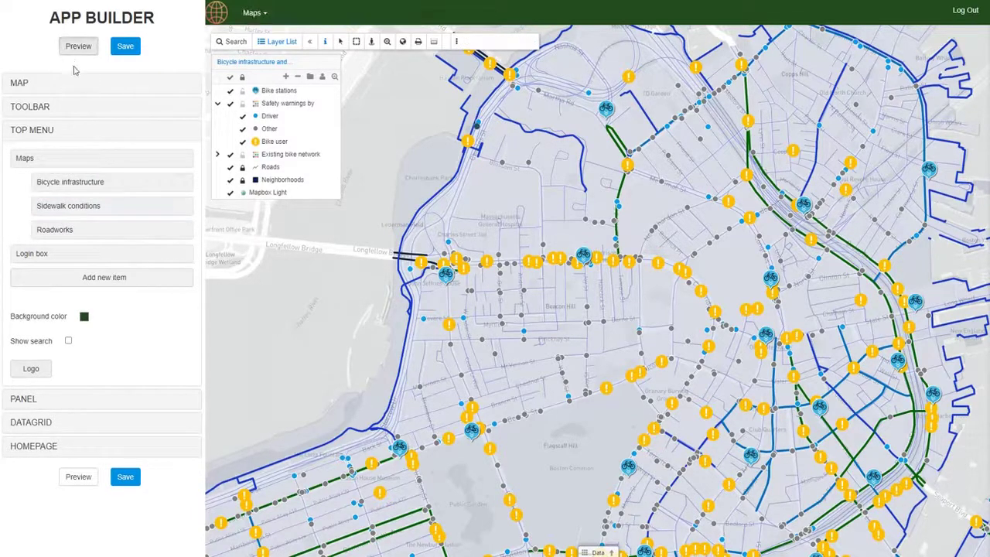
left_click(258, 14)
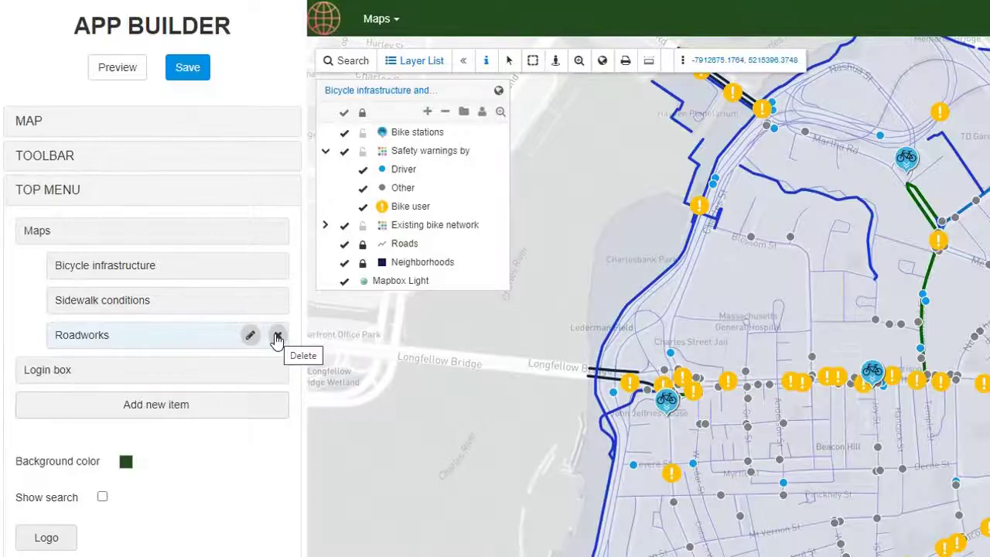
Step: Add an Export map top-menu item and move it out of the Maps group
left_click(175, 412)
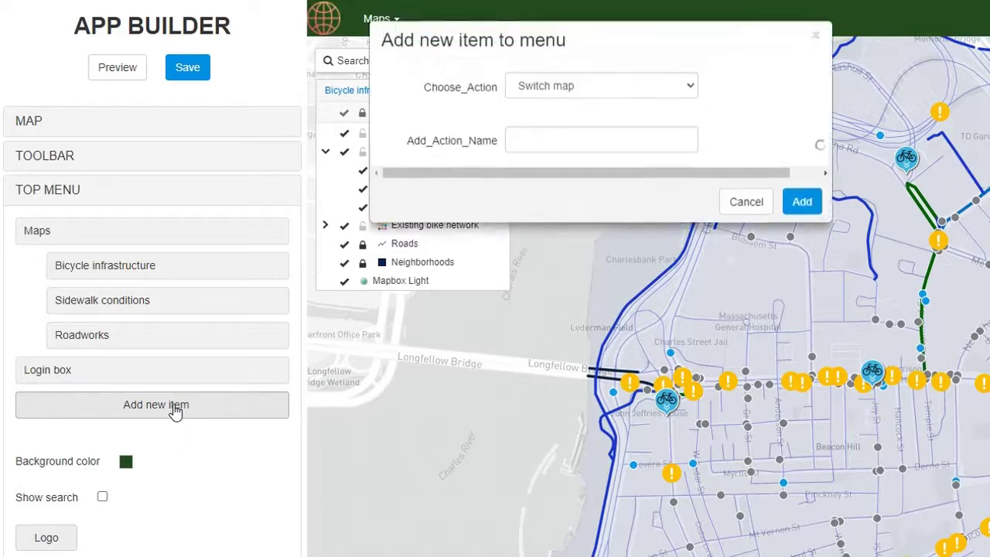
left_click(757, 89)
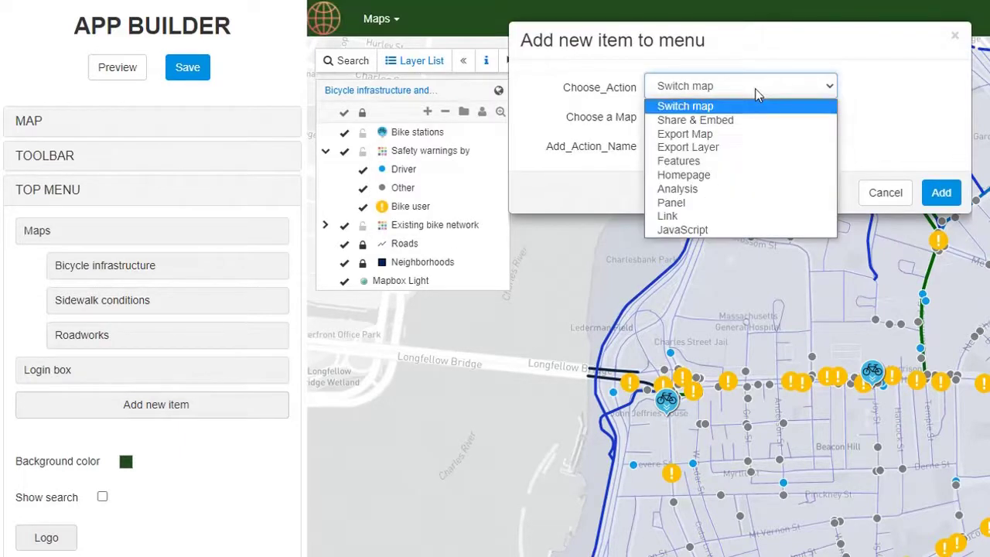
left_click(727, 133)
left_click(727, 120)
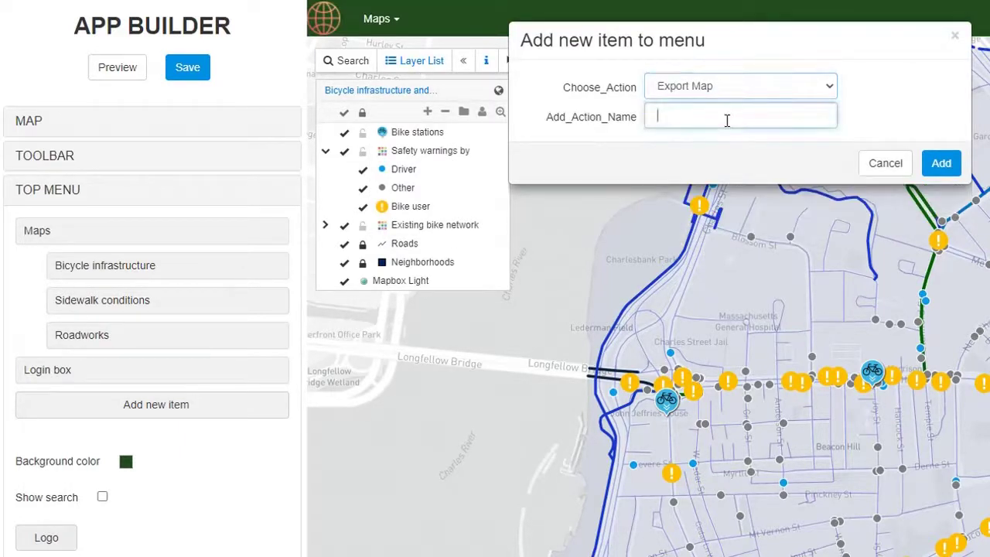
type("Export map")
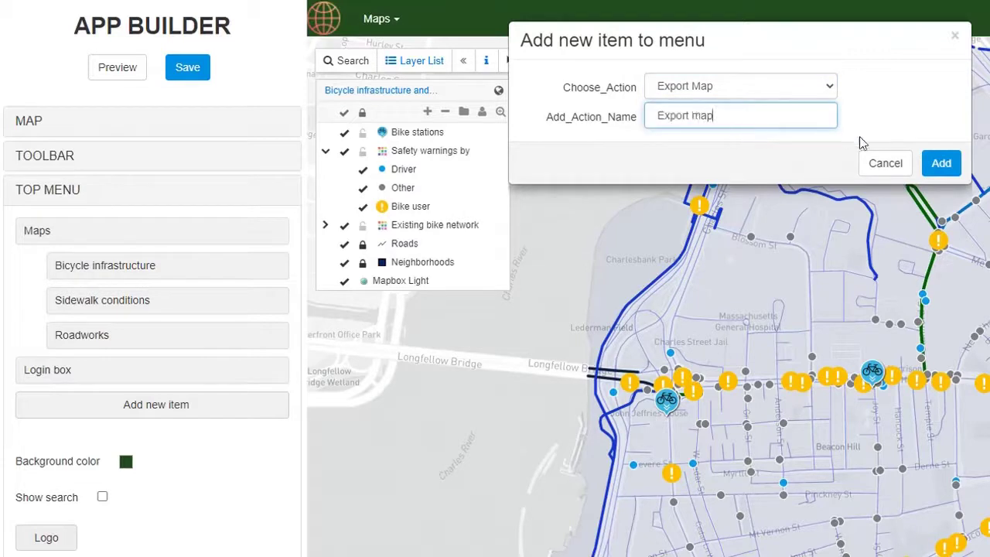
left_click(938, 164)
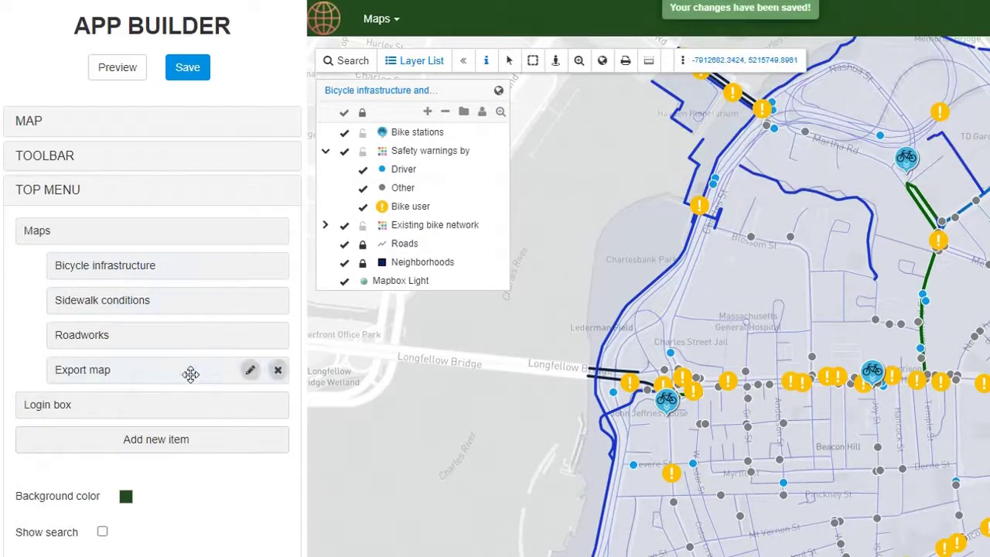
left_click_drag(128, 375, 67, 420)
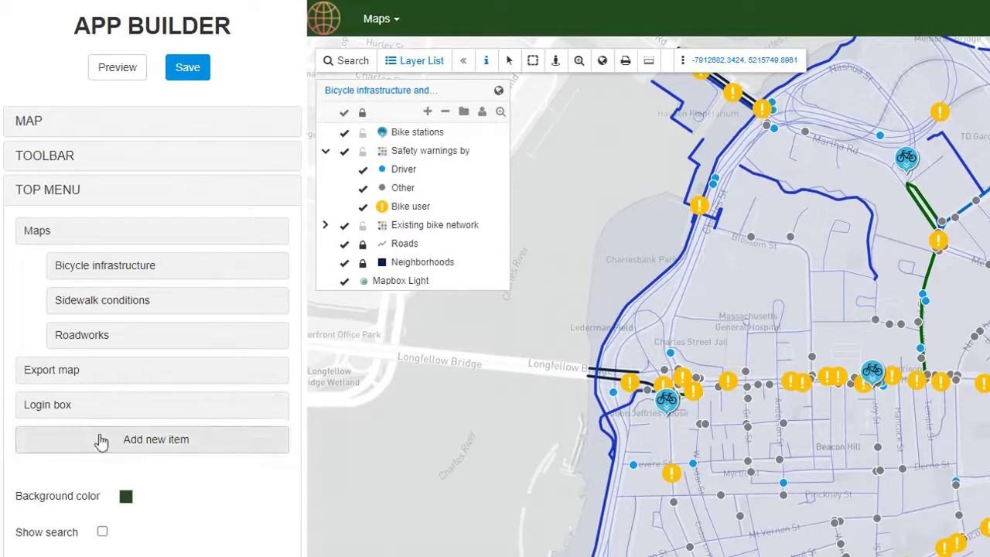
Step: Add an export-layer top-menu item named Export lay
left_click(119, 451)
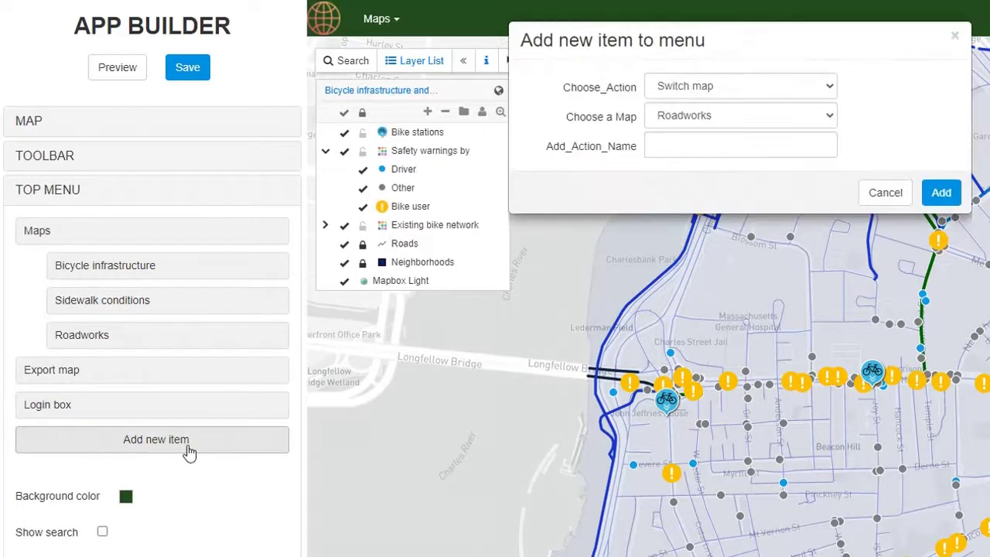
left_click(739, 94)
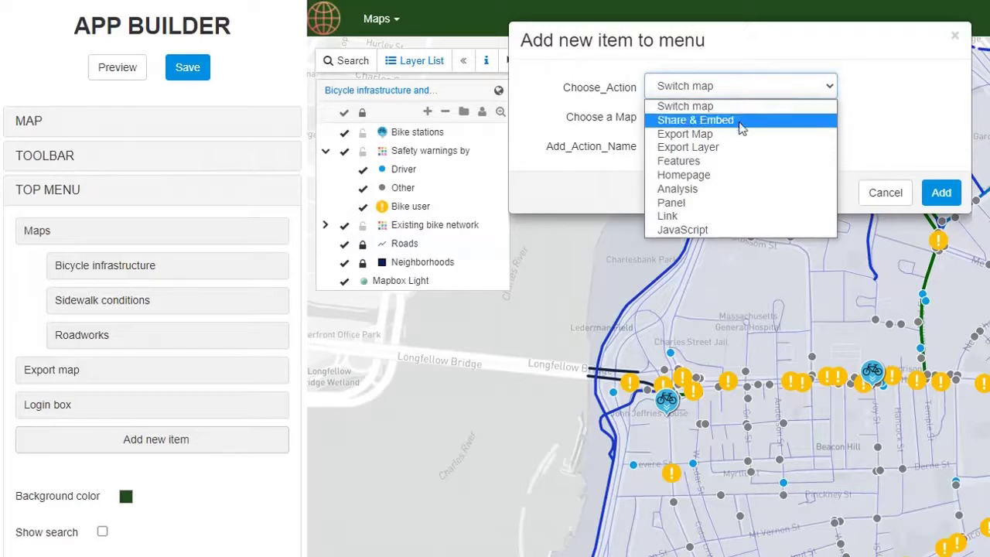
left_click(727, 147)
left_click(767, 116)
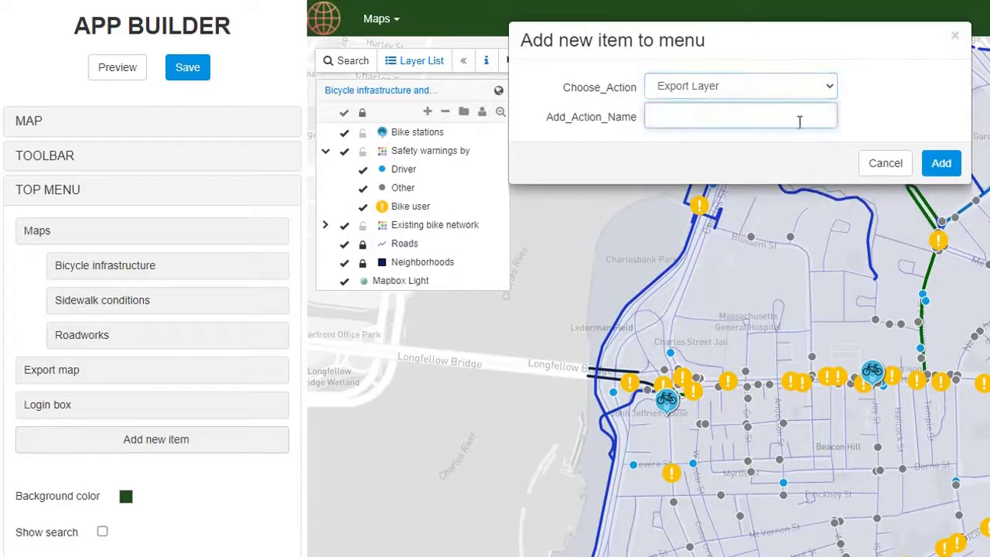
type("Export layer")
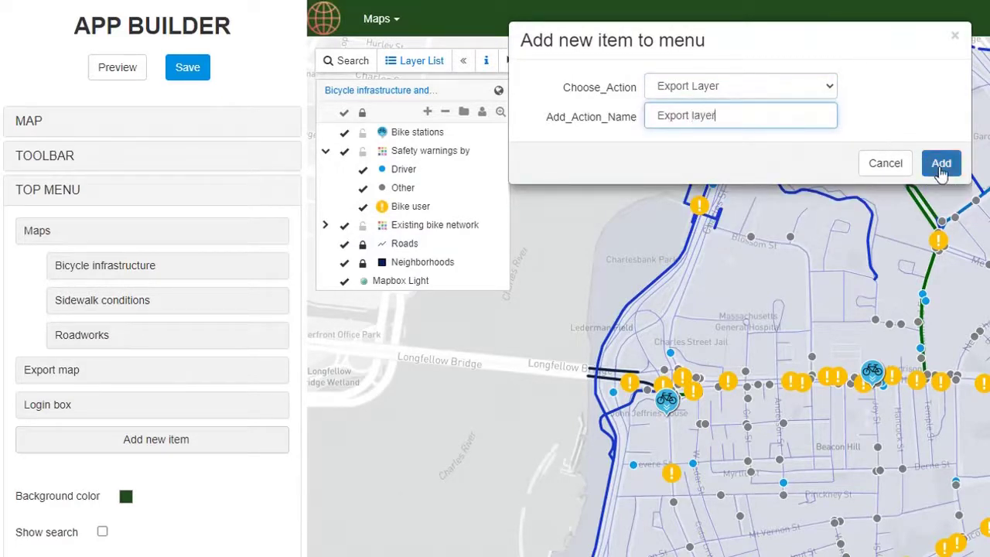
left_click(940, 164)
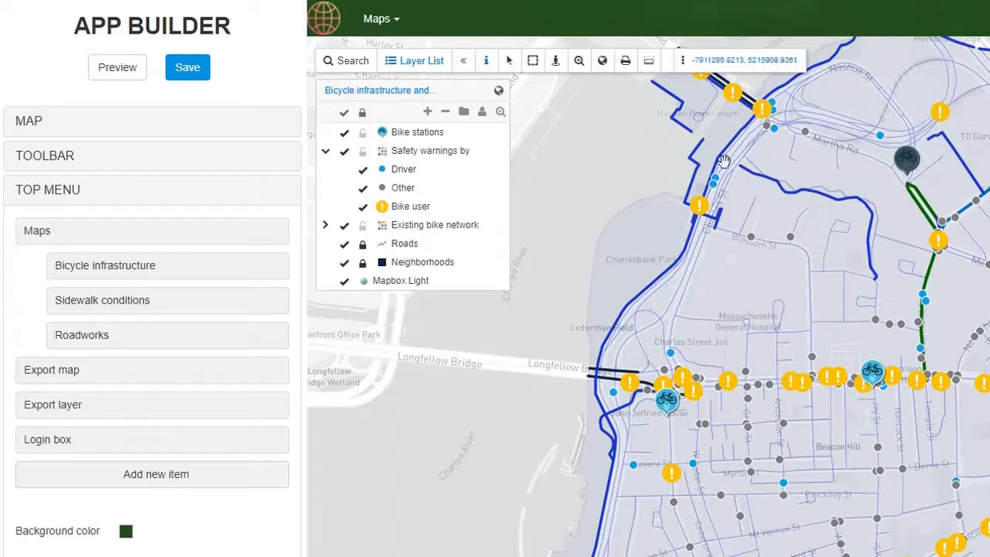
Step: Add a Share & Embed top-menu item named Share
left_click(175, 481)
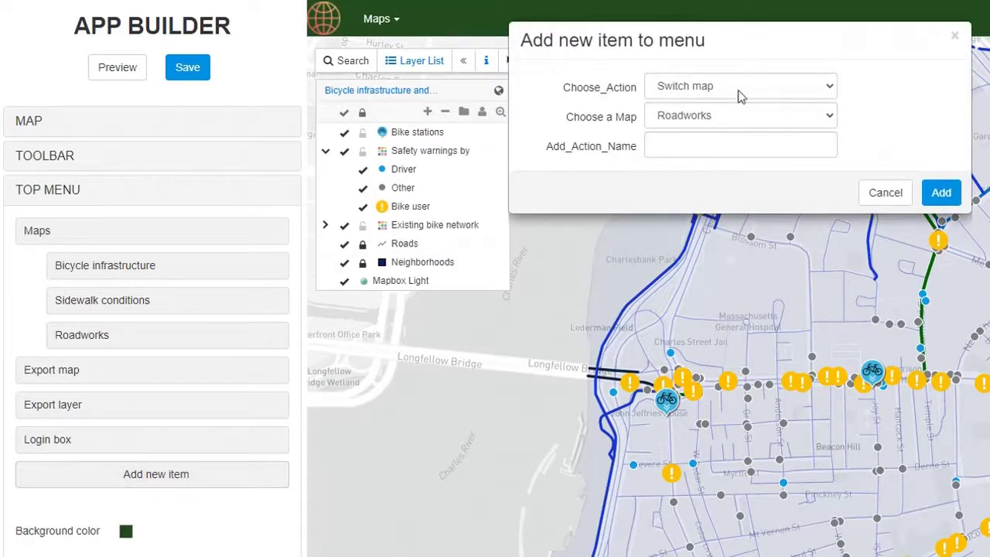
left_click(740, 89)
left_click(727, 120)
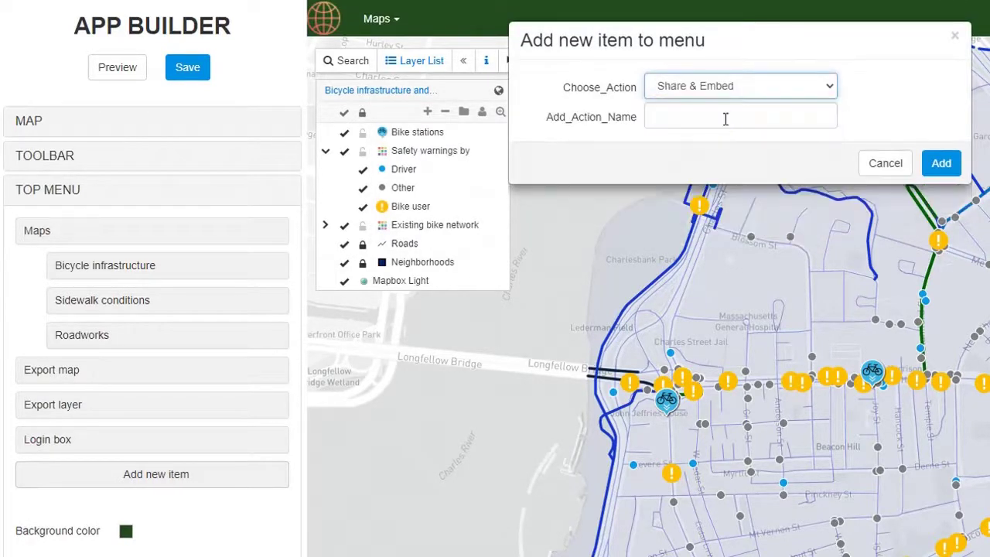
left_click(725, 119)
type("Sha")
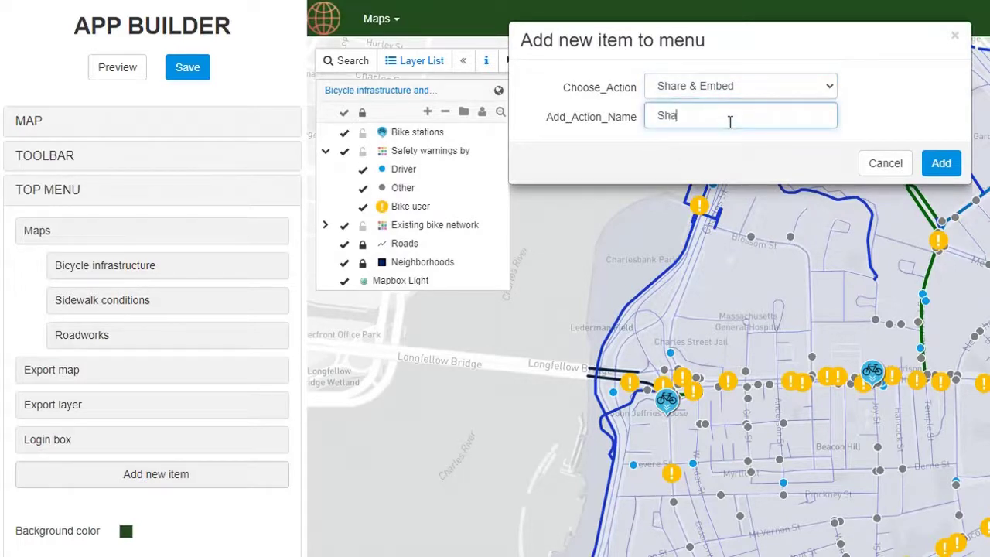
type("re")
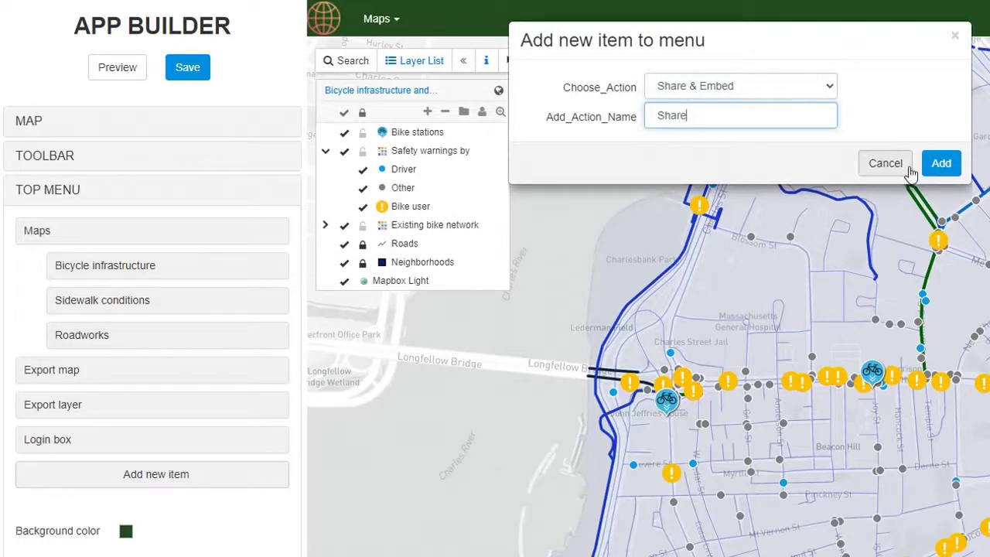
left_click(938, 172)
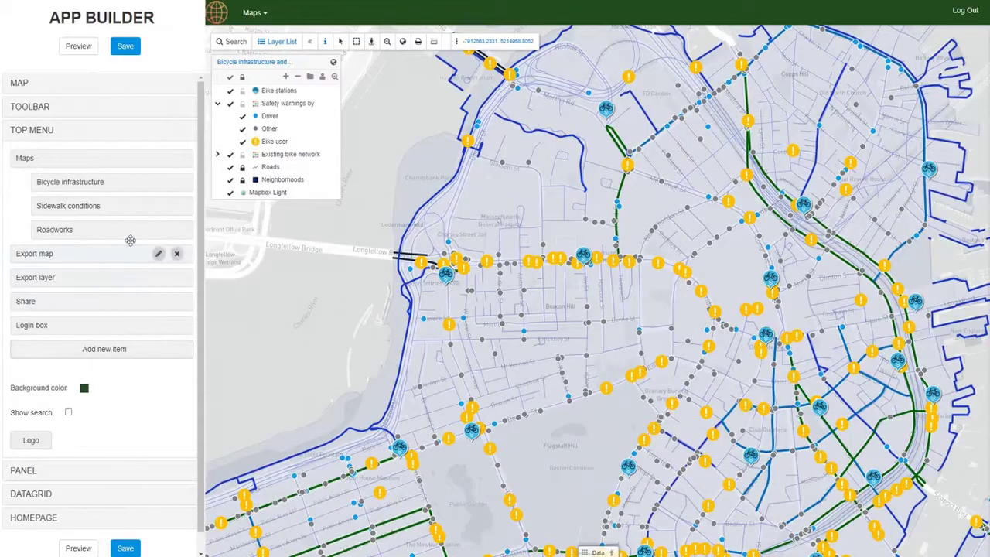
Step: Save the app, then expand the App Builder's PANEL section
left_click(126, 48)
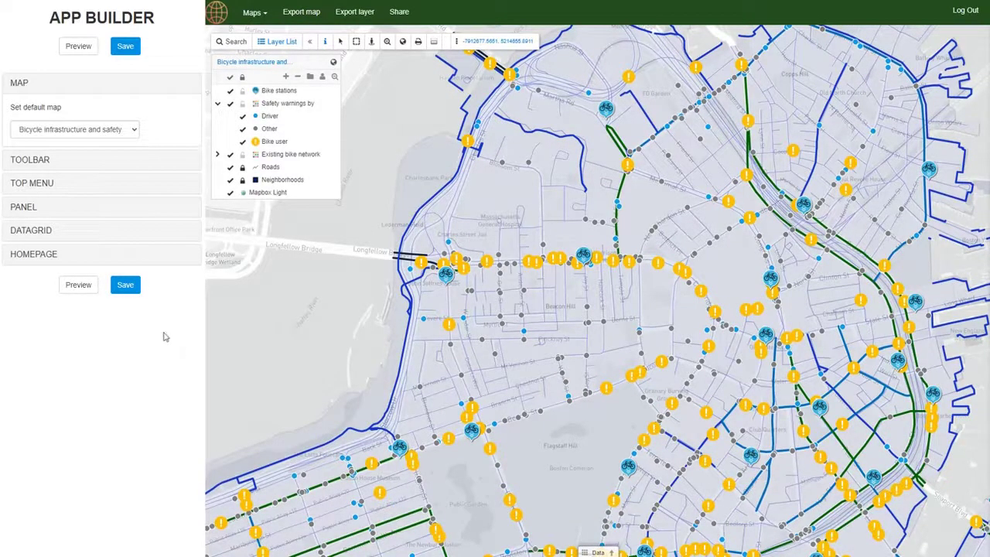
left_click(102, 208)
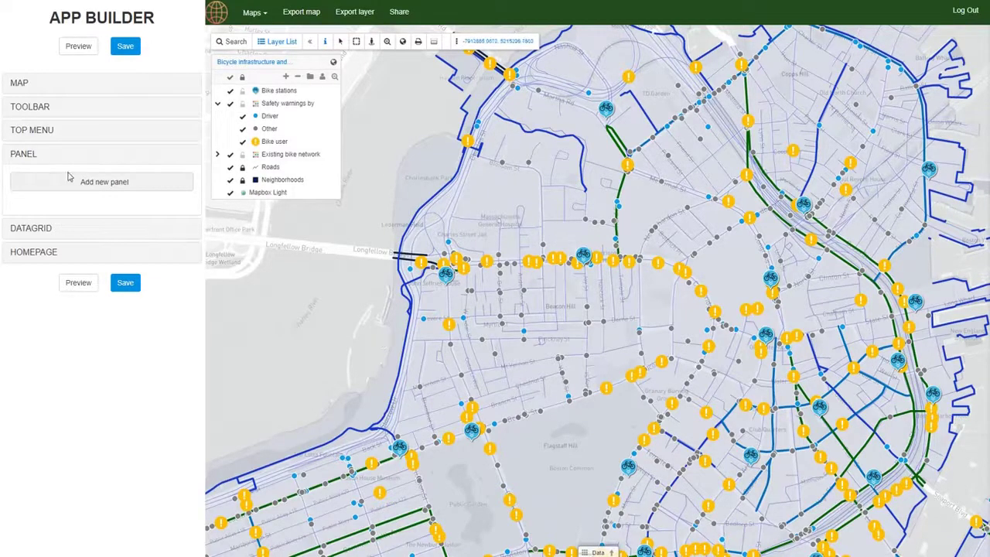
Step: Start a new panel titled Boston Infrastructure with width 650 and height 420
left_click(89, 188)
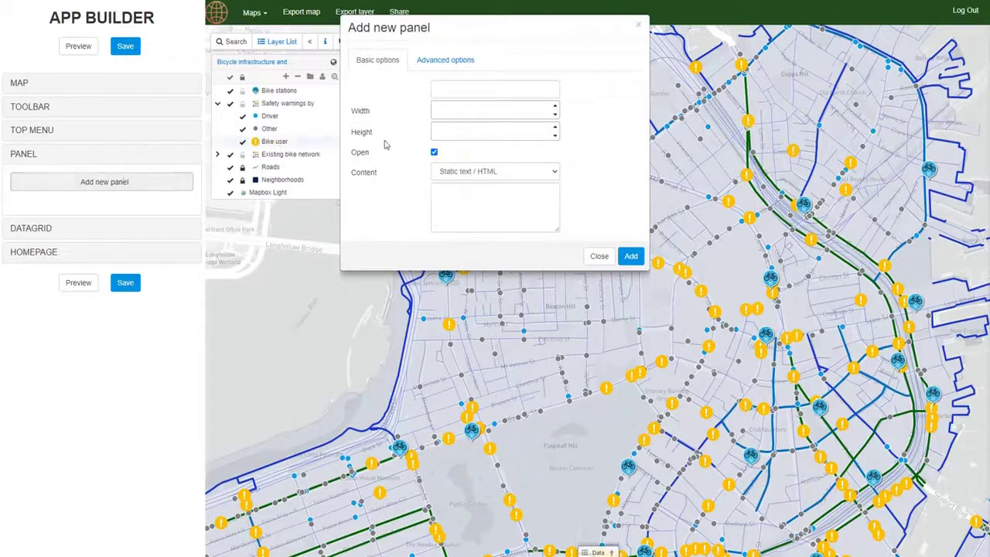
left_click(467, 91)
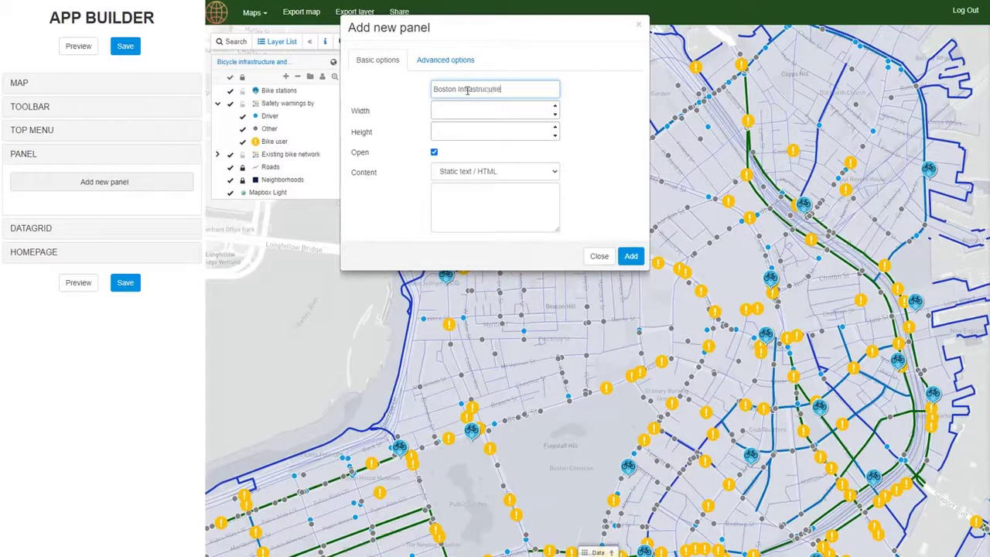
left_click_drag(506, 87, 478, 89)
key("BackSpace")
type("cture")
left_click(446, 112)
left_click(447, 113)
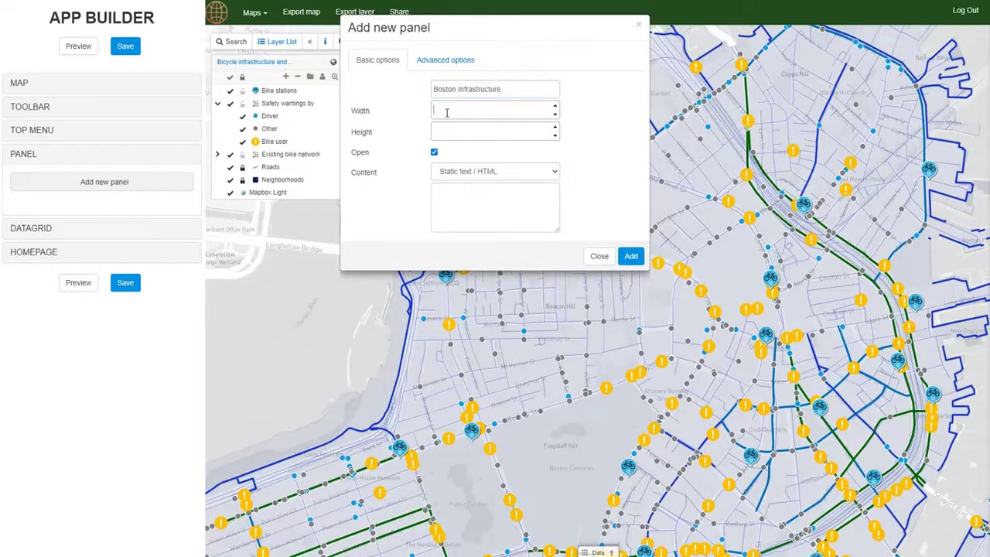
type("650")
left_click(473, 134)
type("420")
Step: Keep Static text / HTML content, paste the intro HTML with a Start exploring button, and add the panel
left_click(473, 195)
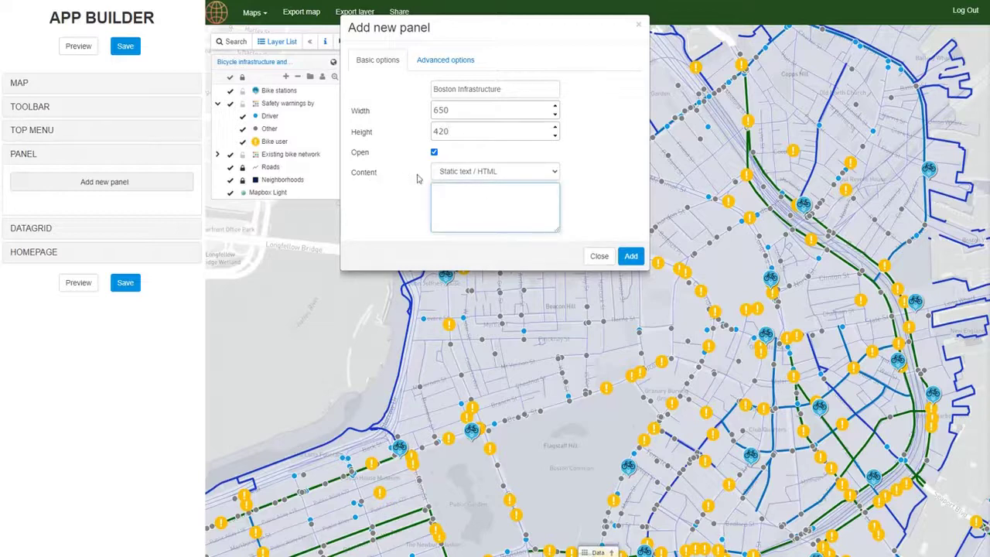
left_click(484, 176)
left_click(483, 176)
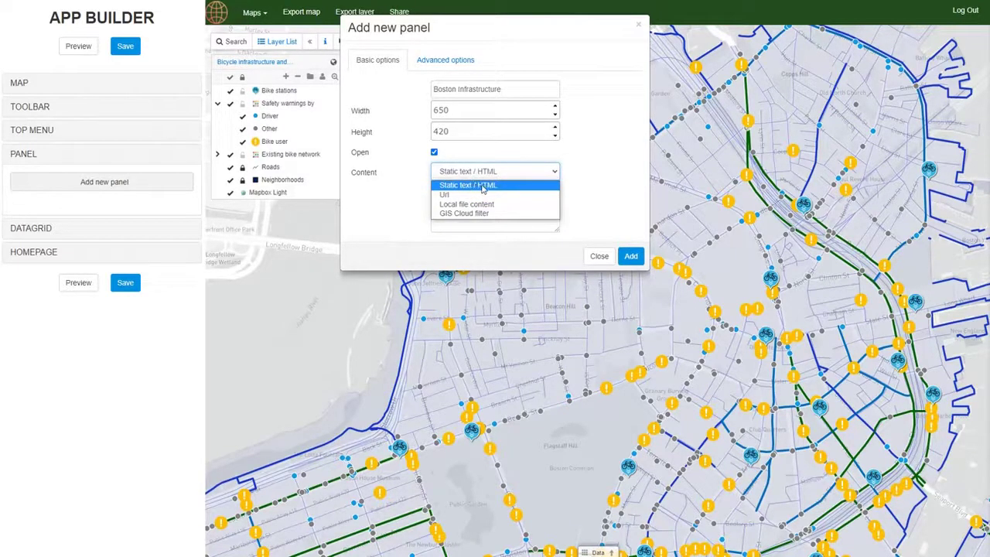
left_click(479, 186)
left_click(477, 193)
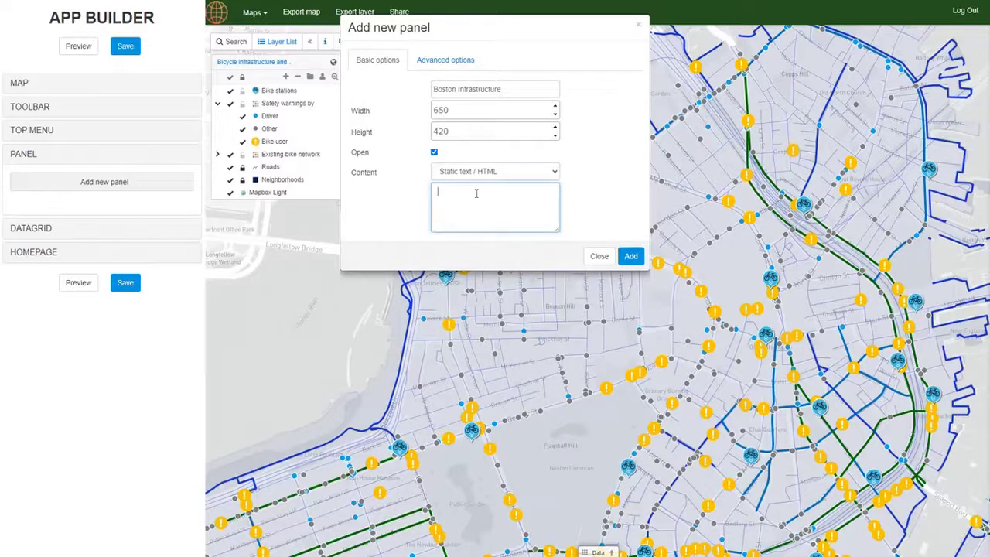
key("ctrl+v")
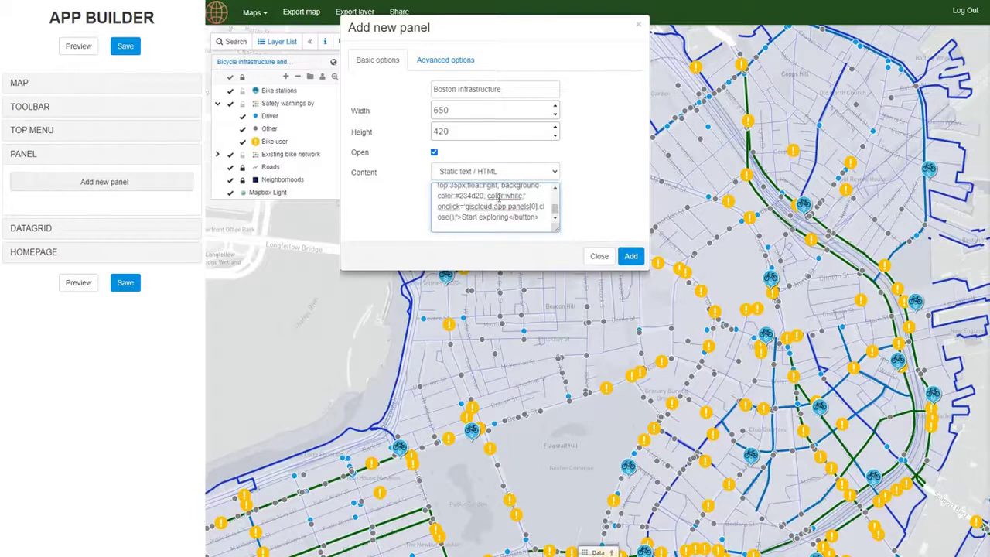
left_click(445, 62)
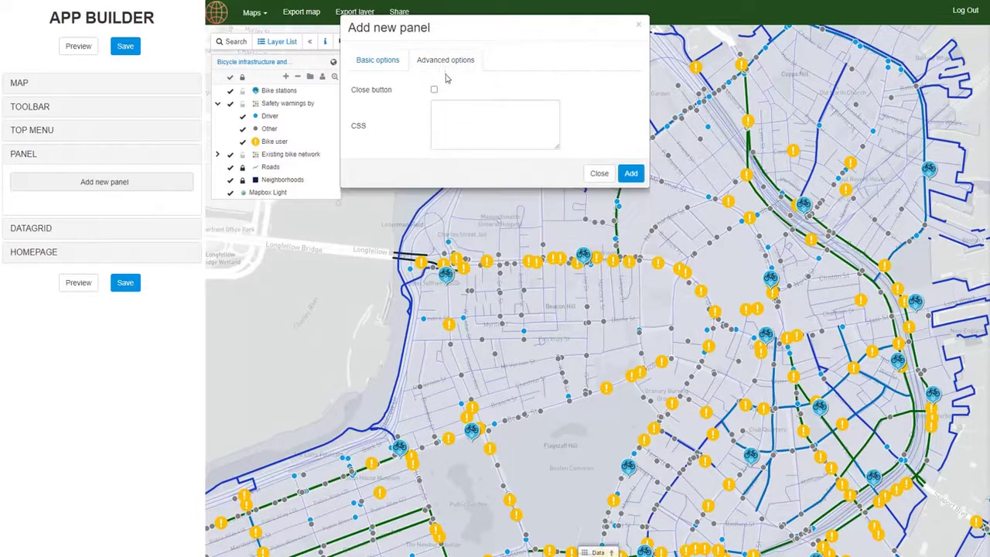
left_click(387, 64)
left_click(631, 257)
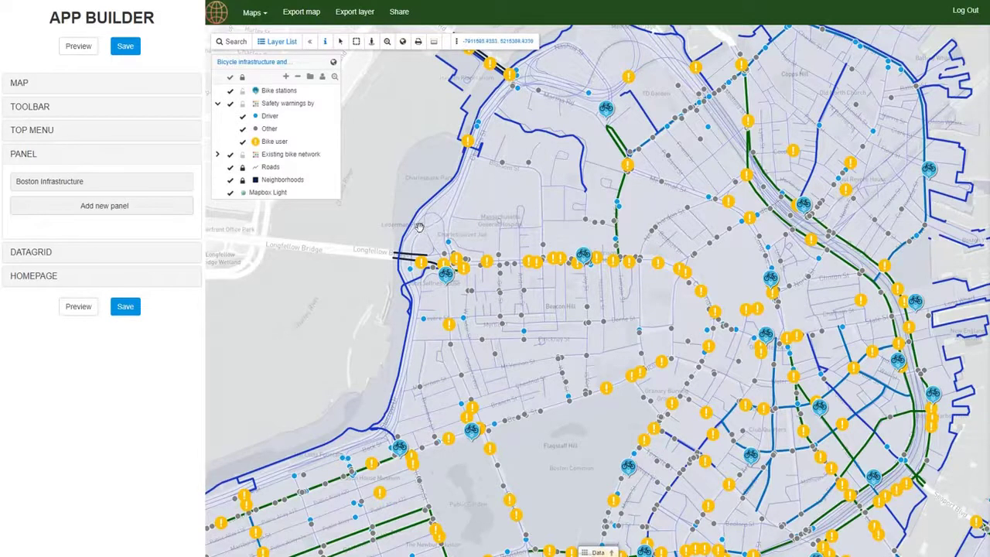
Step: Preview the app to see the new Boston Infrastructure panel
left_click(78, 48)
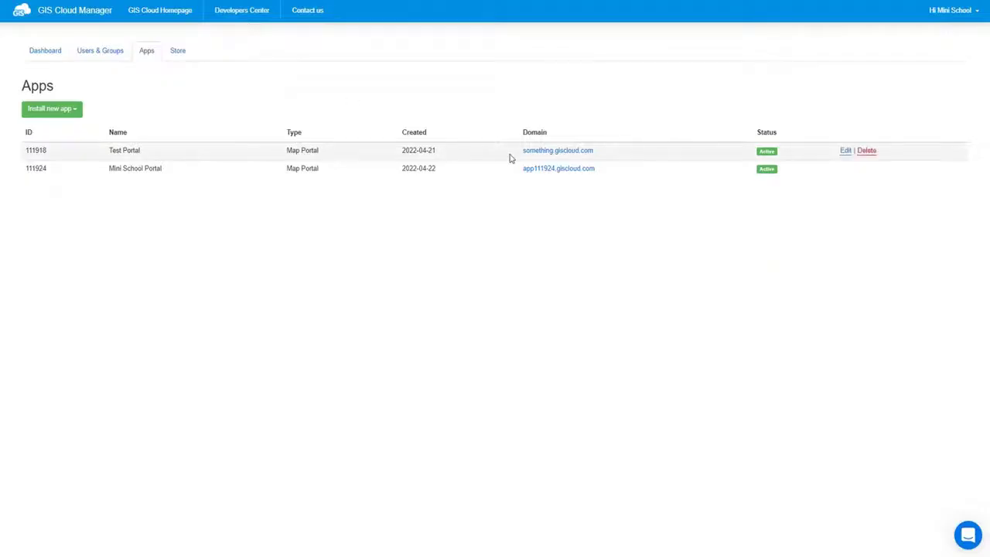
Step: In the Mini School Portal's app folder, create a new file named custom.css and select it
left_click(845, 169)
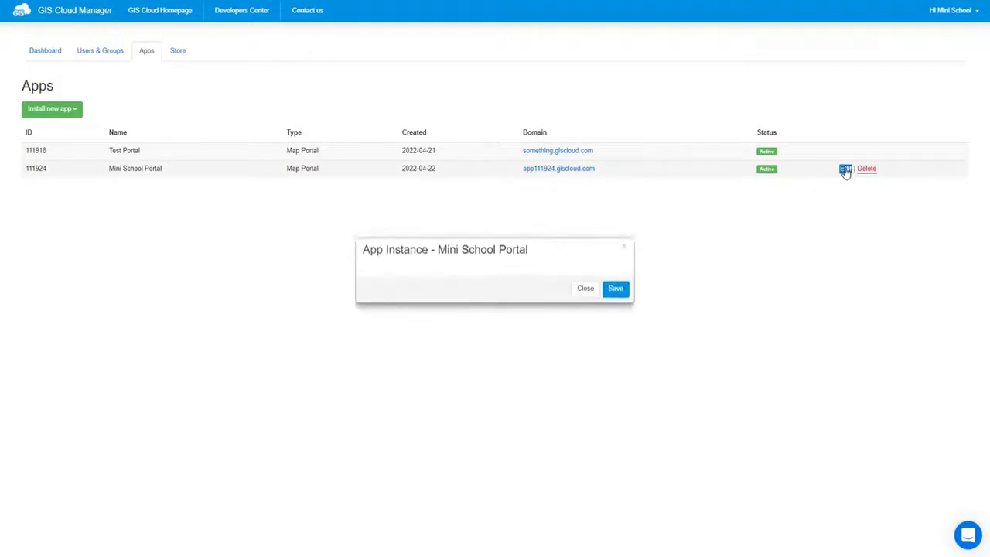
left_click(460, 194)
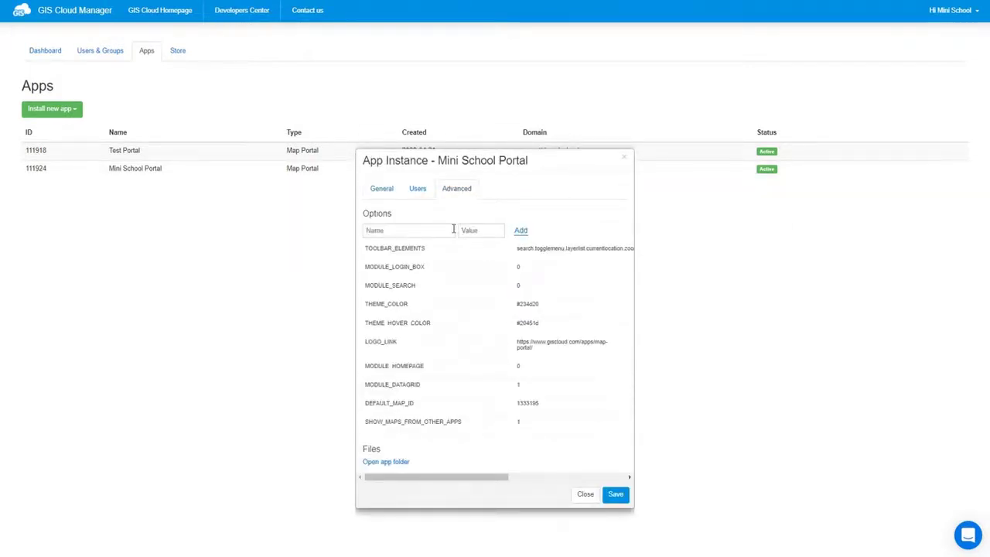
left_click(396, 463)
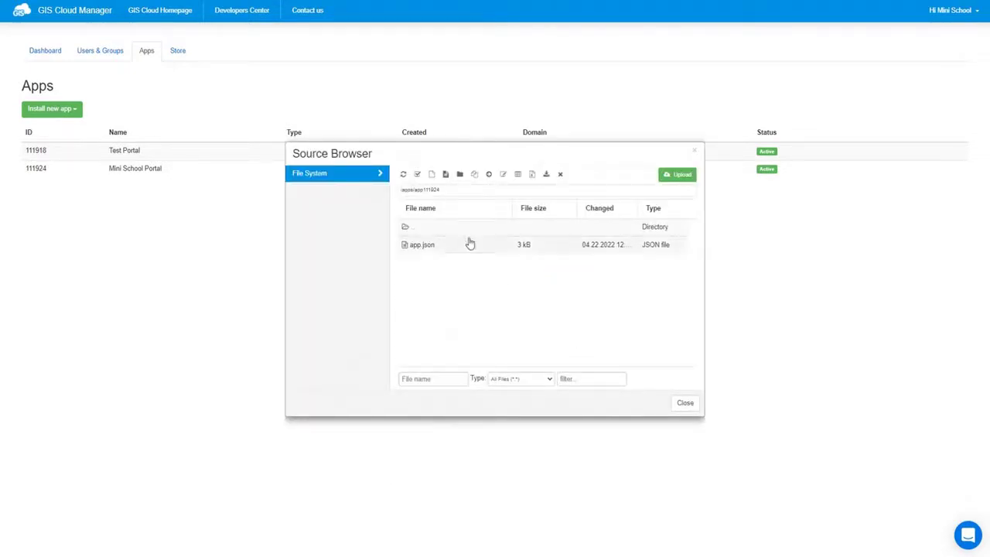
left_click(433, 175)
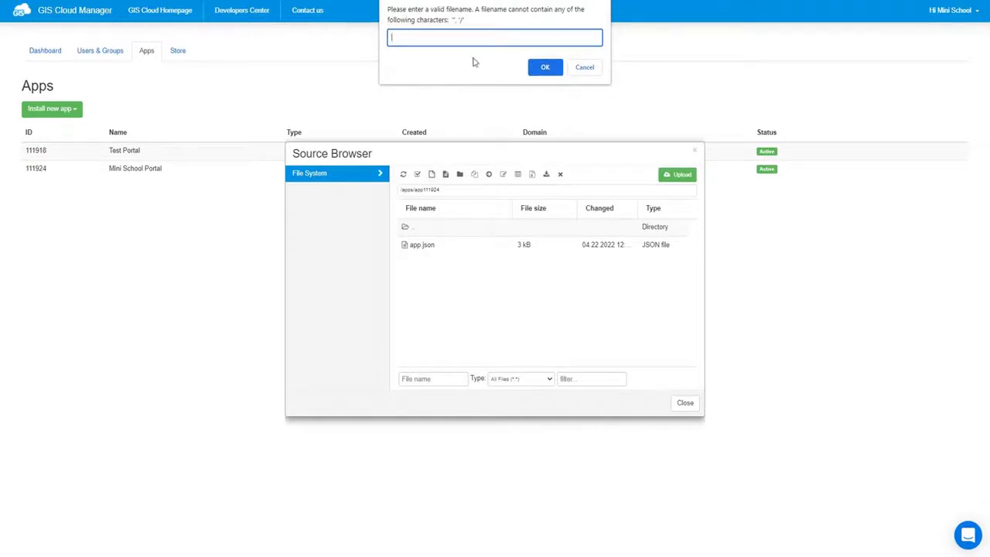
type("css")
key("Return")
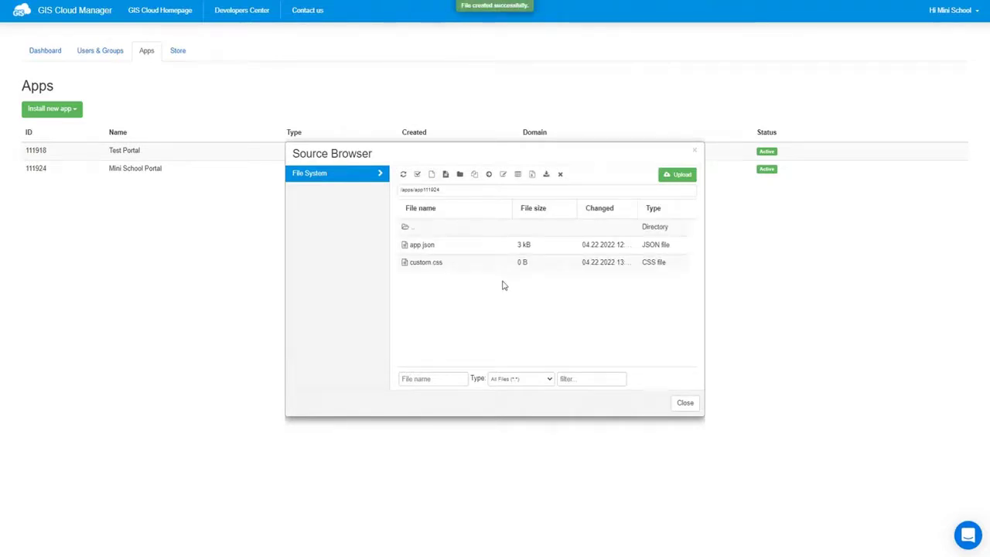
left_click(441, 267)
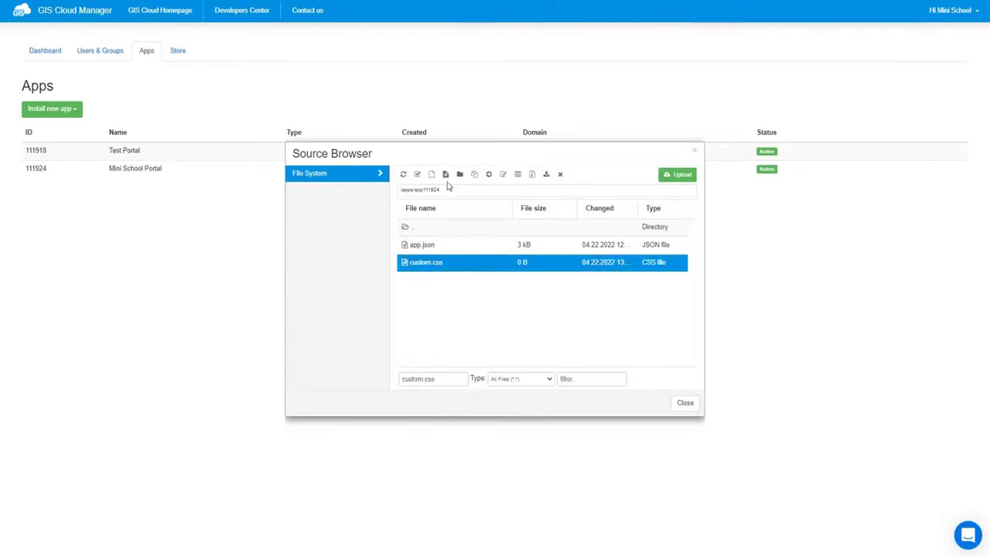
Step: Paste the #panel1 centring rule into custom.css, then save and close the editor
left_click(446, 176)
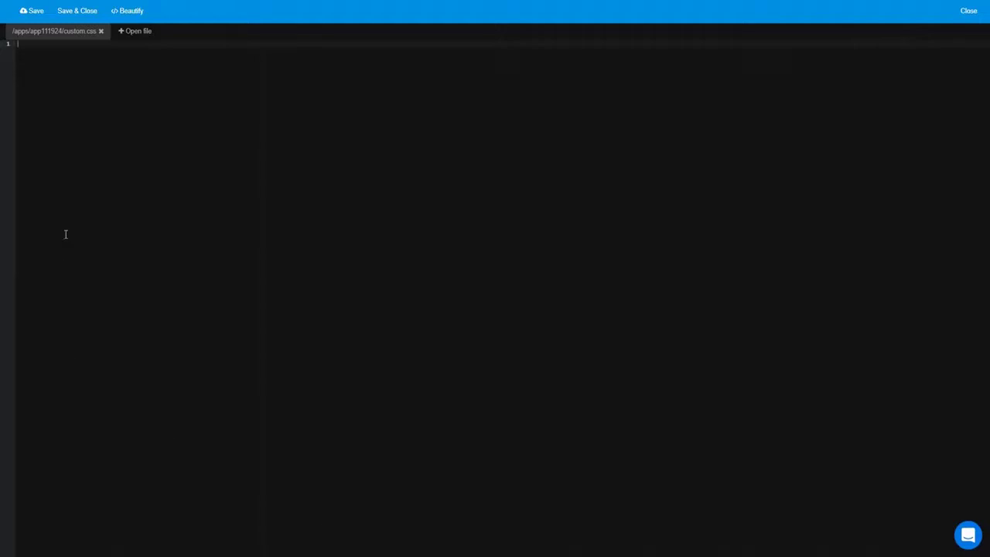
type("#panel1 {     position: absolute;     left: 50%;     transform: translate(-50%, 0px); }")
left_click(59, 50)
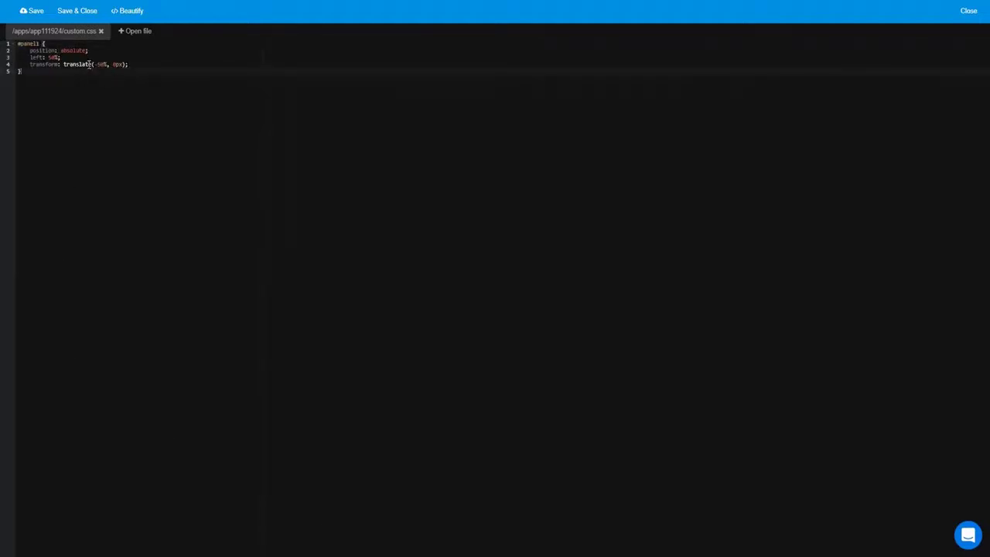
left_click(33, 11)
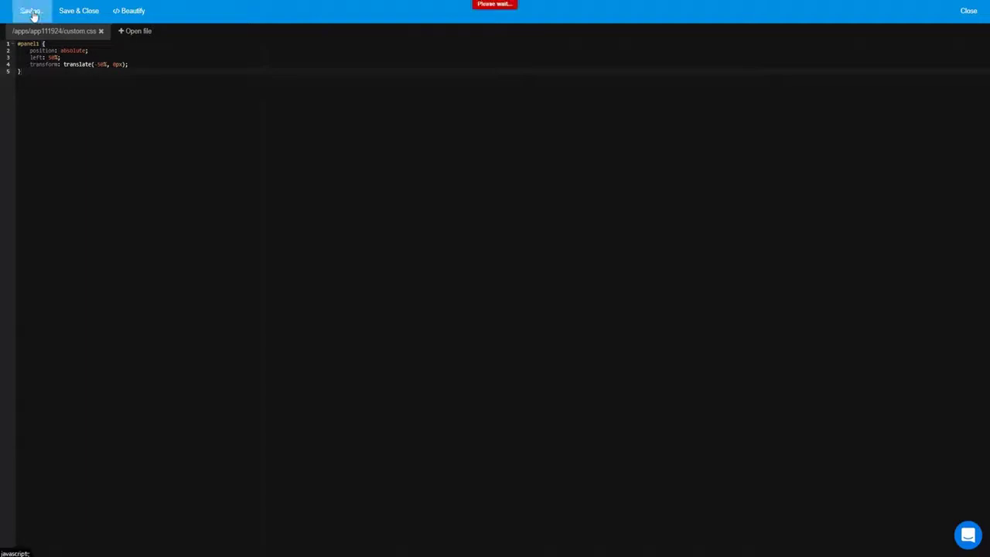
left_click(970, 11)
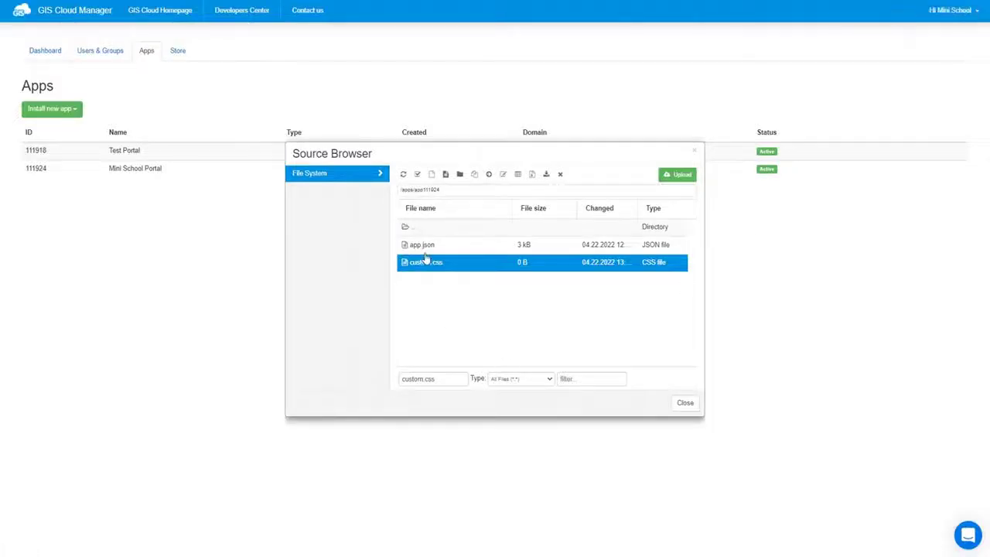
left_click(430, 246)
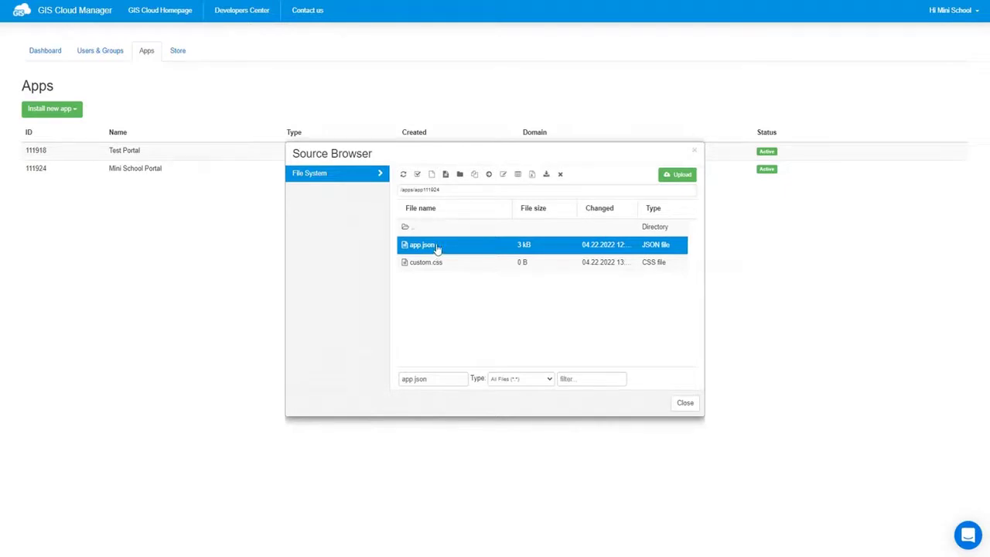
Step: Reformat app.json, add a "styles": ["custom.css"] entry on line 2, then save and close it
left_click(446, 175)
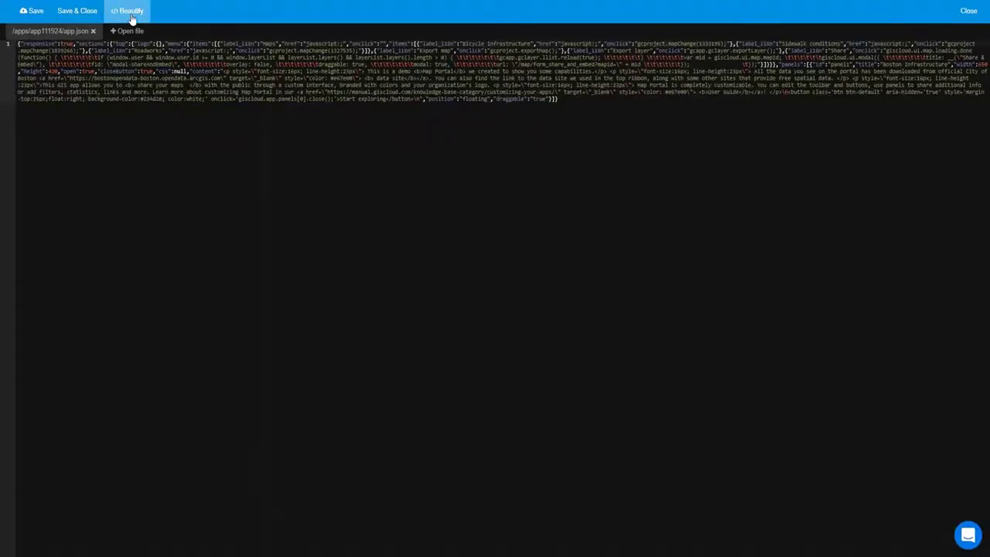
left_click(130, 12)
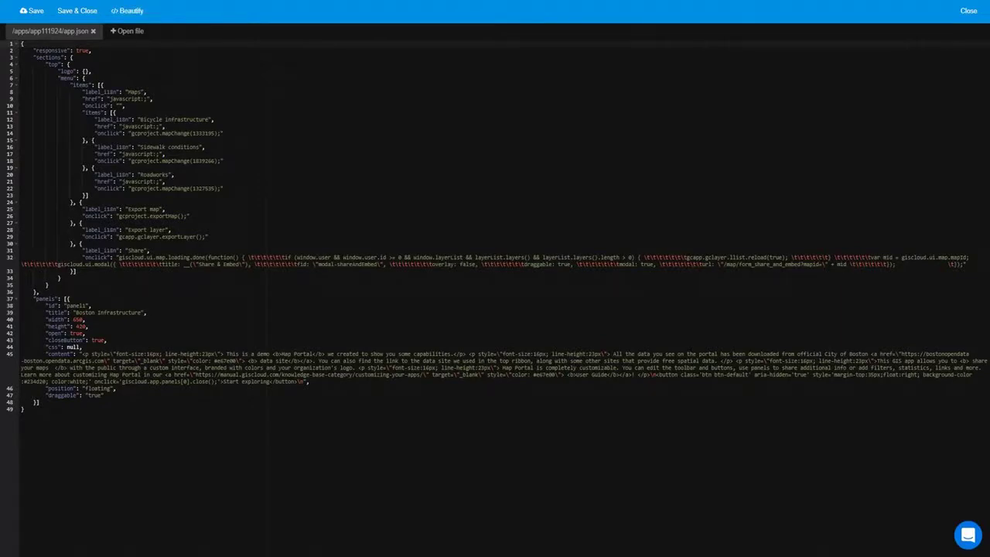
left_click(34, 50)
type("\"mycss\": [\"custom.css\"],")
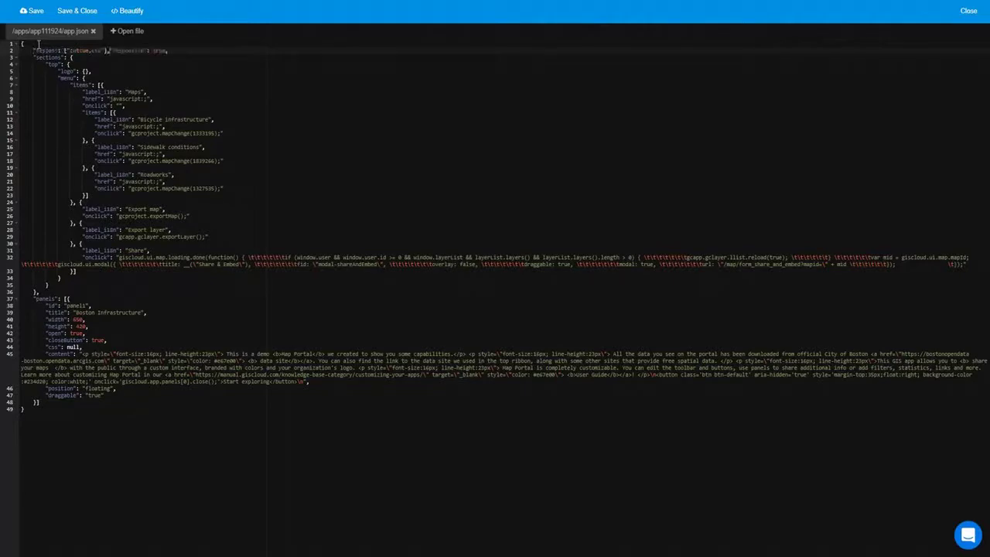
key("Return")
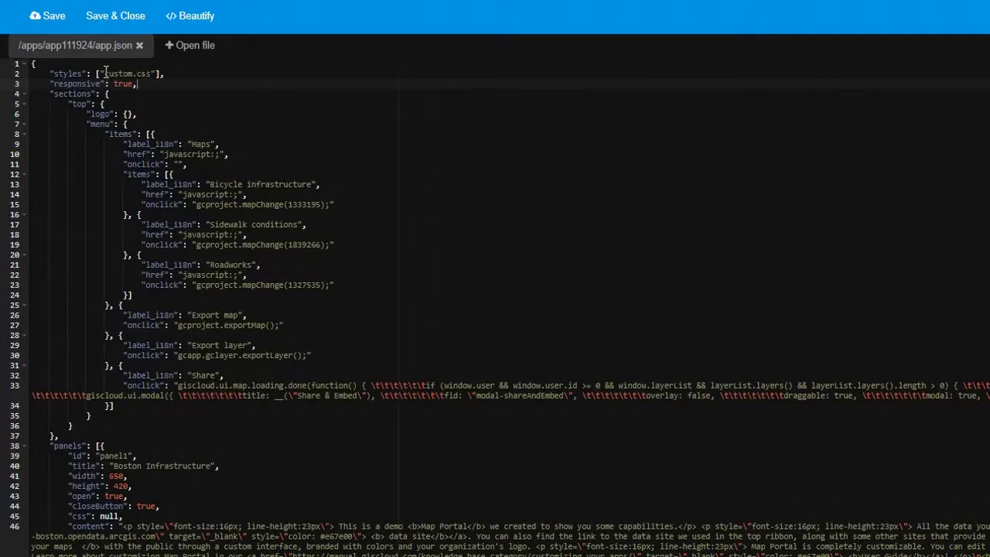
left_click_drag(106, 71, 150, 74)
left_click(167, 74)
left_click(52, 17)
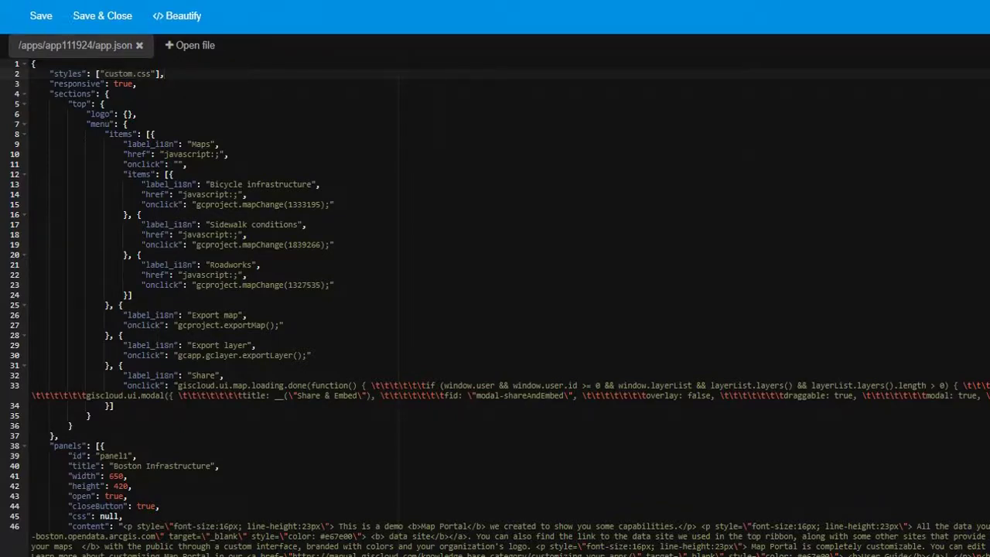
left_click(102, 15)
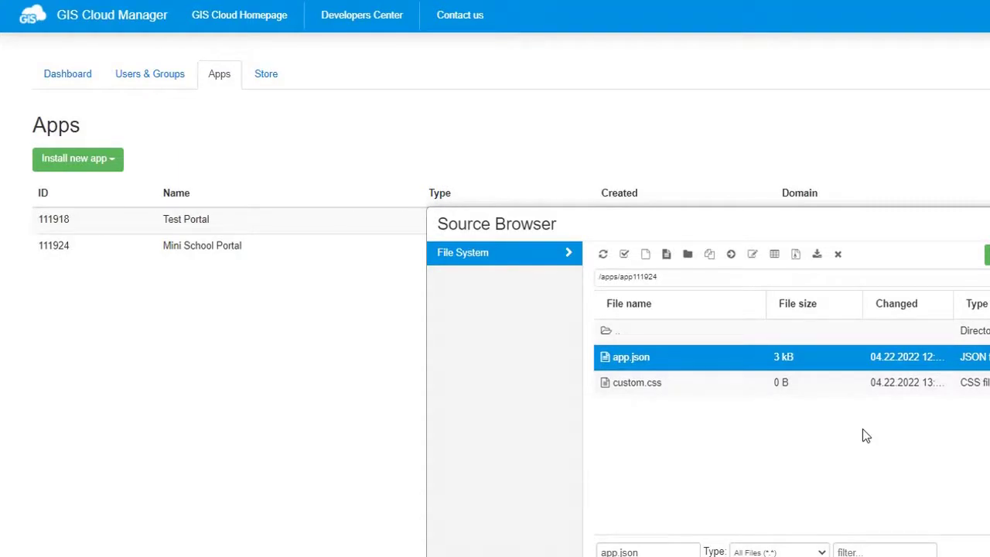
Step: Close the file browser and save the Mini School Portal app instance settings
left_click(687, 405)
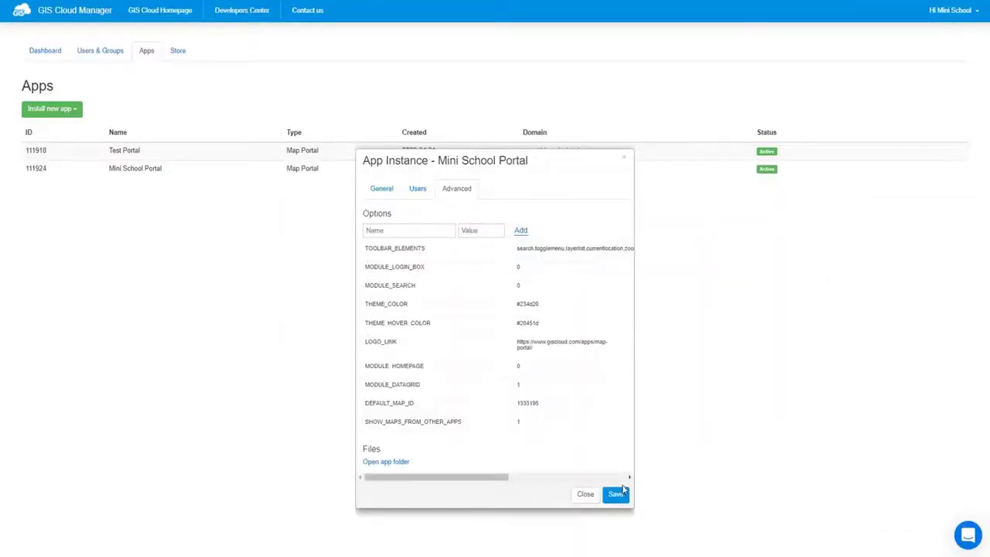
left_click(615, 493)
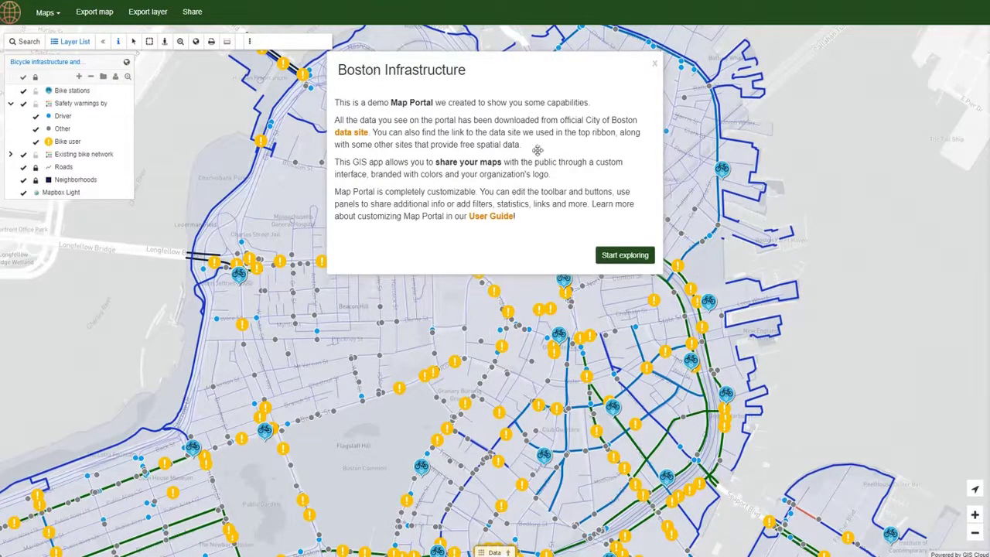
Step: Reload the app in builder mode, select Existing bike network and open its attribute table
left_click(655, 64)
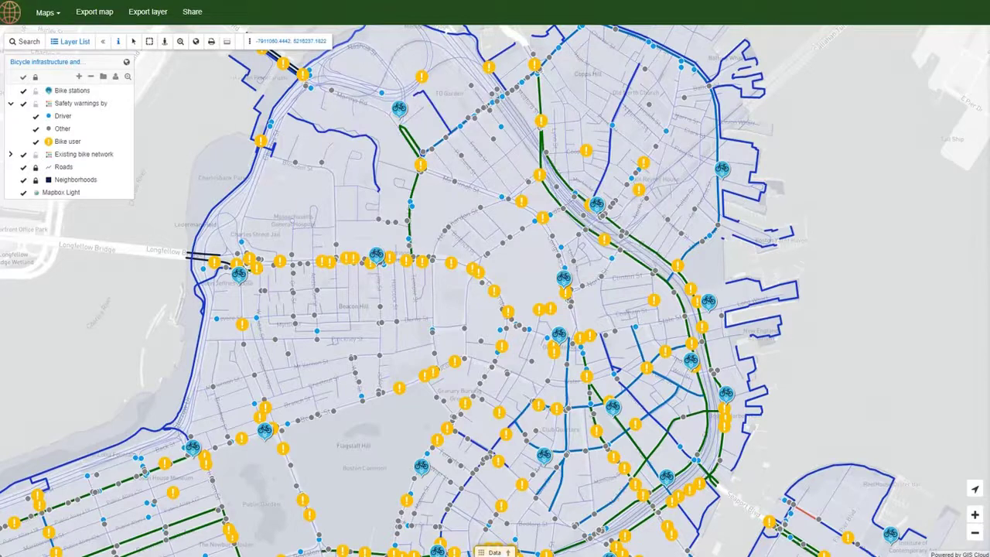
key("ctrl+l")
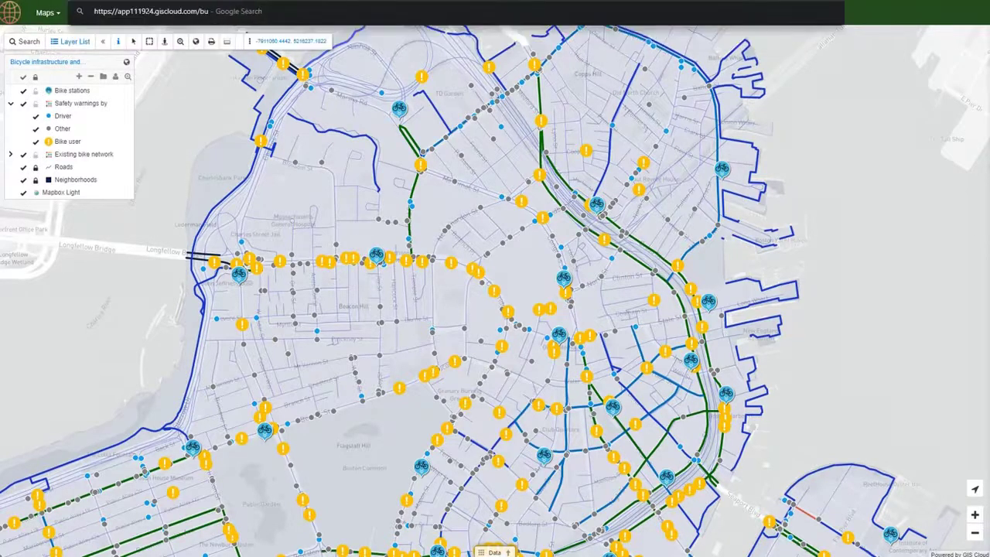
key("Return")
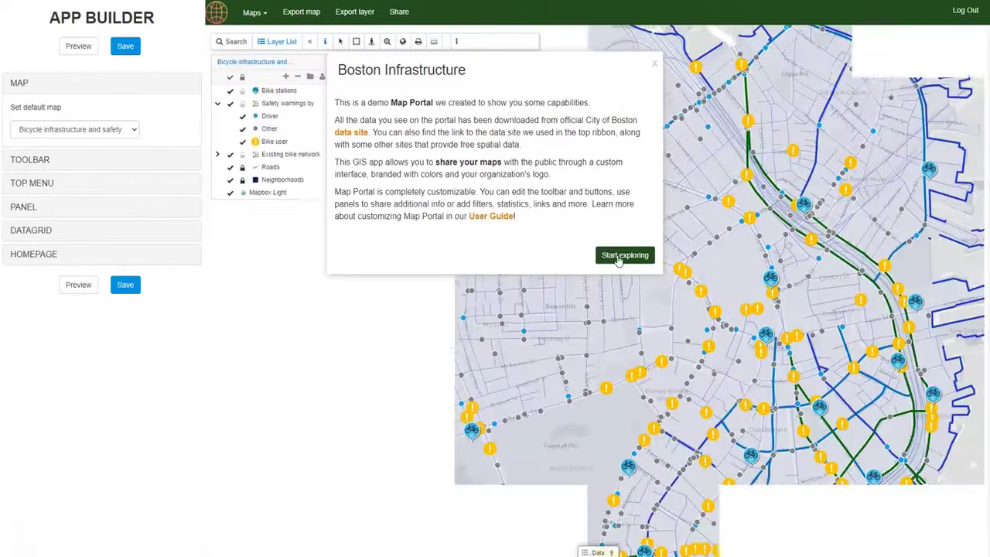
left_click(623, 256)
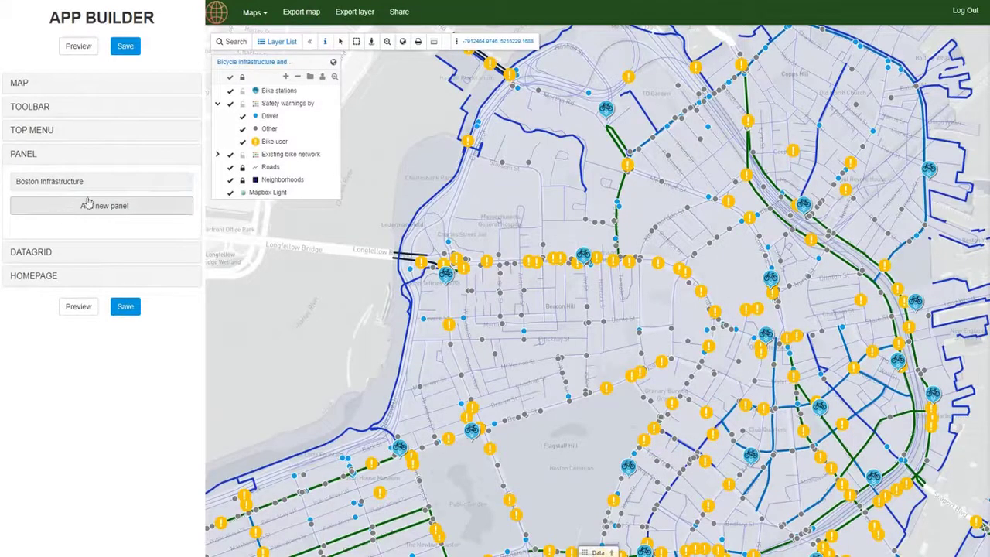
left_click(266, 158)
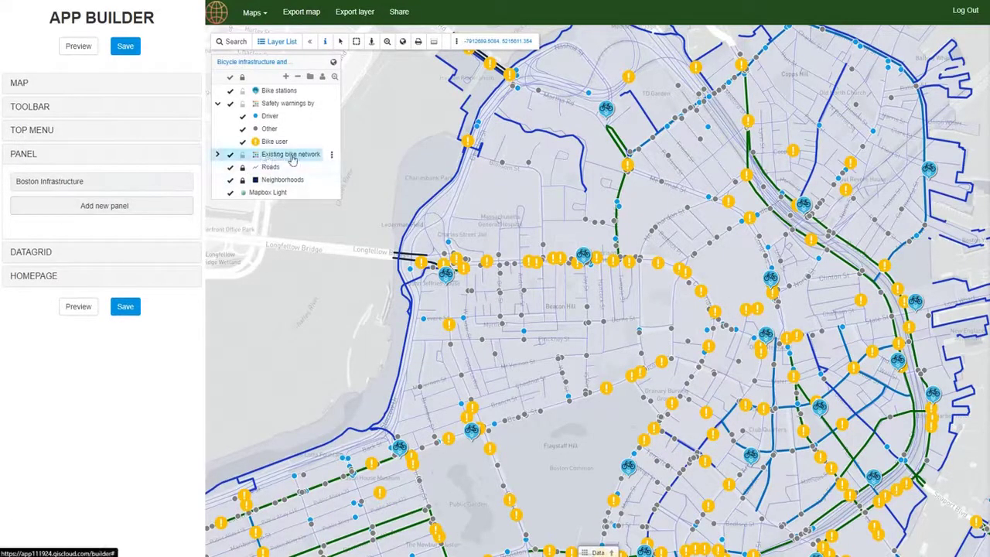
left_click(598, 552)
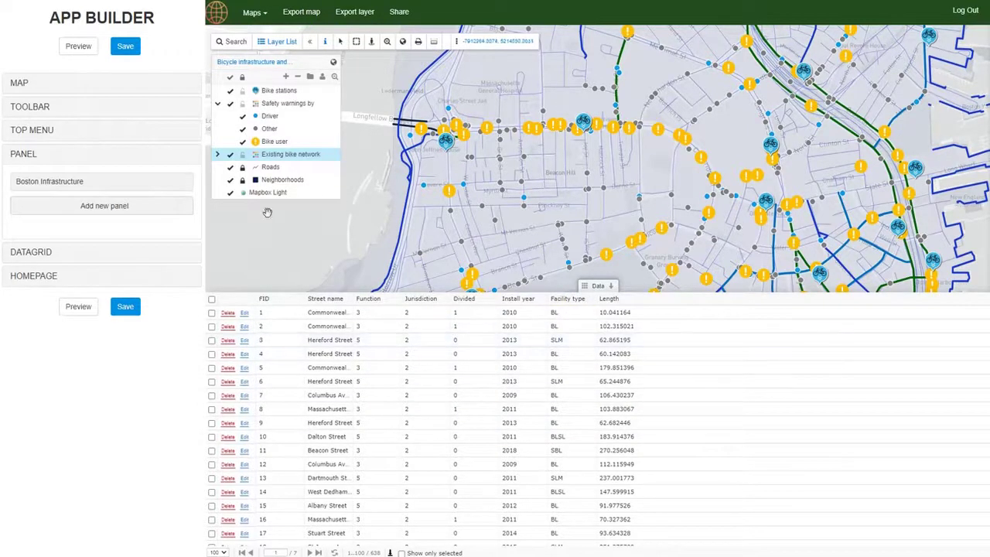
left_click(105, 206)
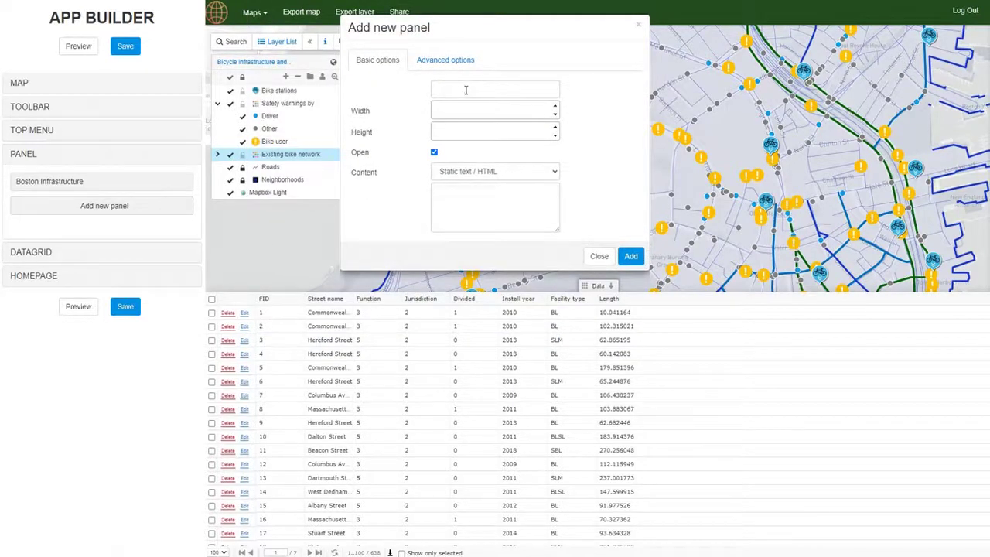
Step: Title the new panel Facility type, sized 655 wide by 595 high
left_click(466, 90)
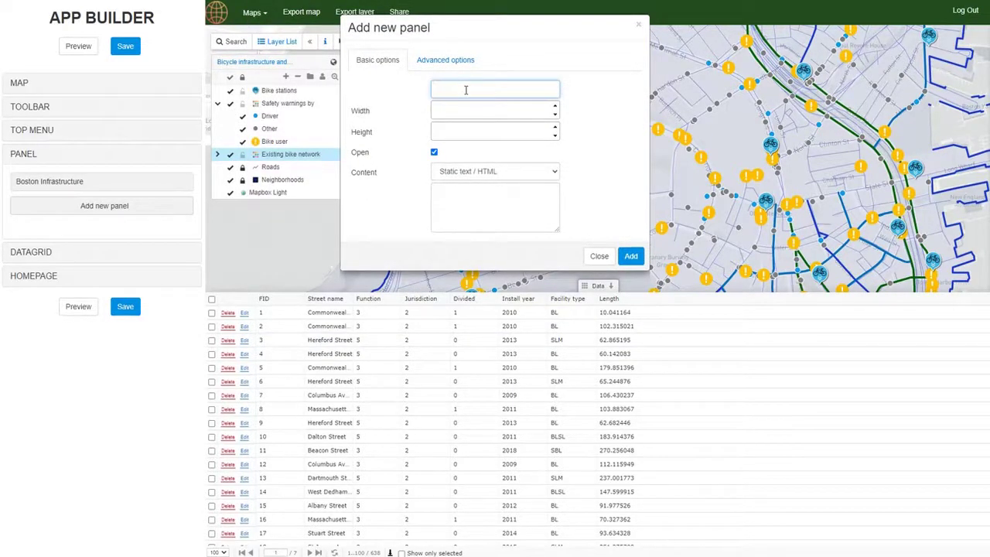
type("Facility type")
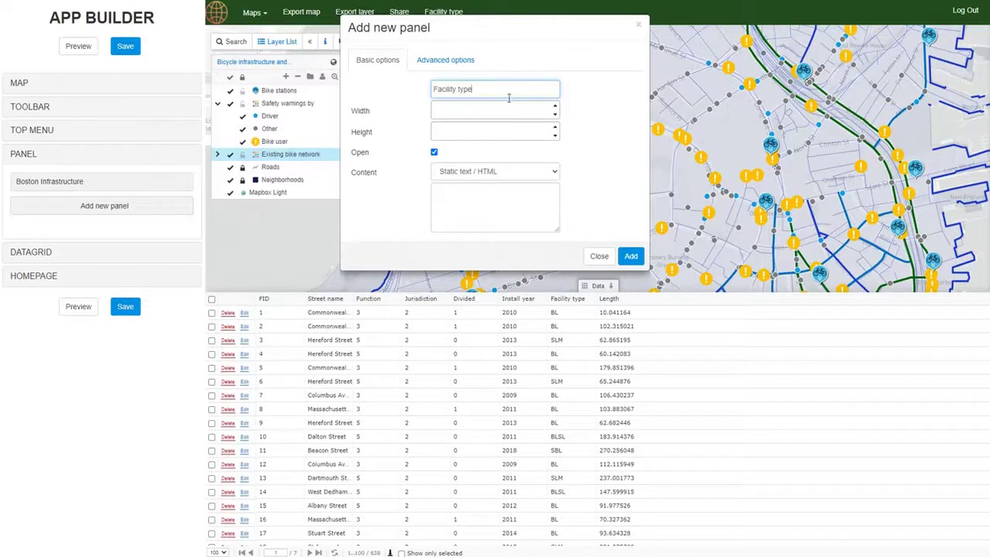
left_click(523, 244)
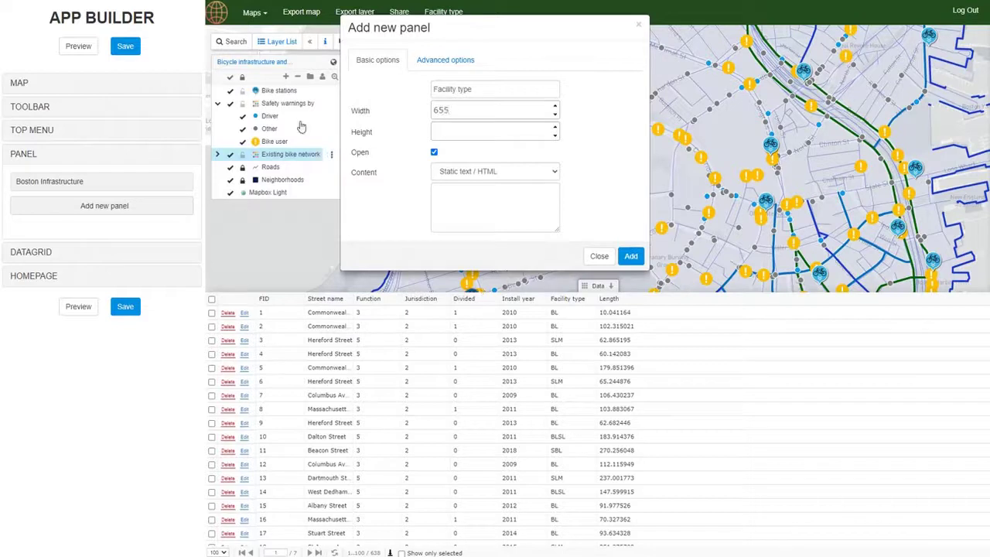
left_click(465, 130)
type("595")
Step: Set the panel content to the pasted spreadsheet URL, add the panel, and save the app
left_click(516, 192)
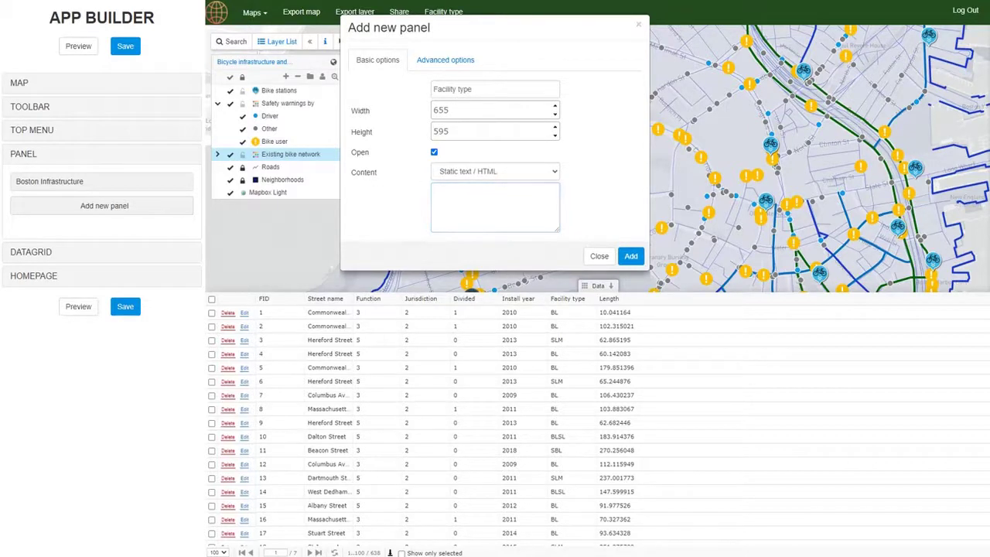
left_click(506, 172)
left_click(479, 195)
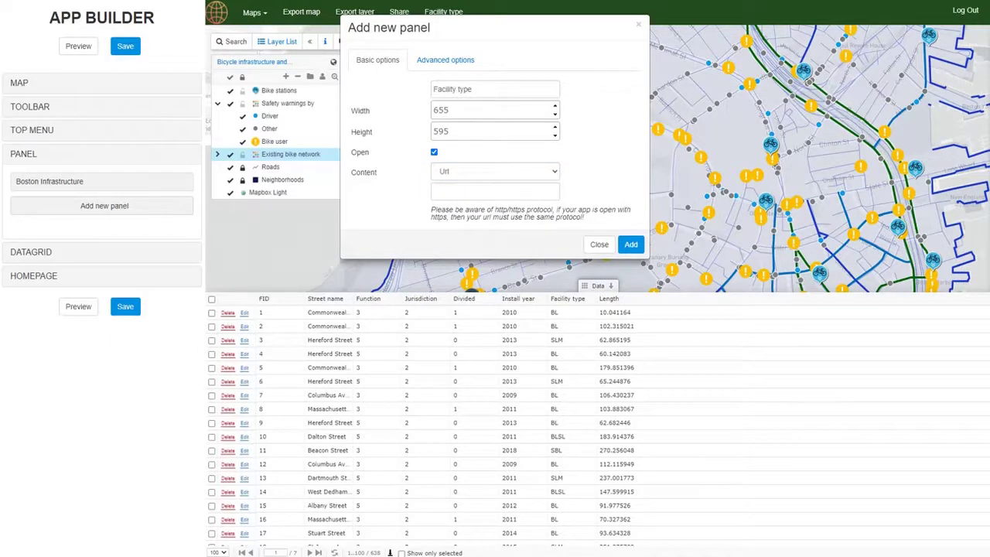
left_click(460, 196)
key("ctrl+v")
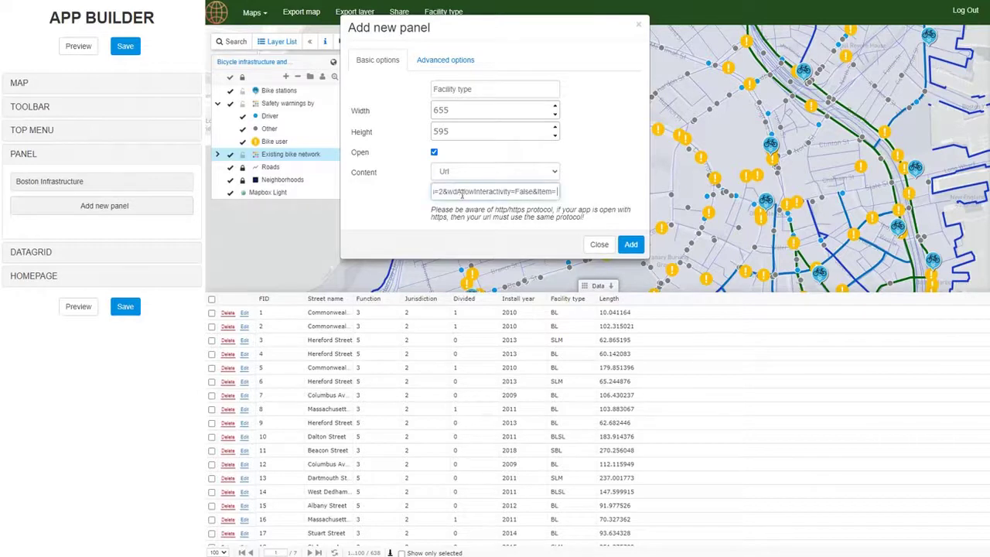
left_click(631, 245)
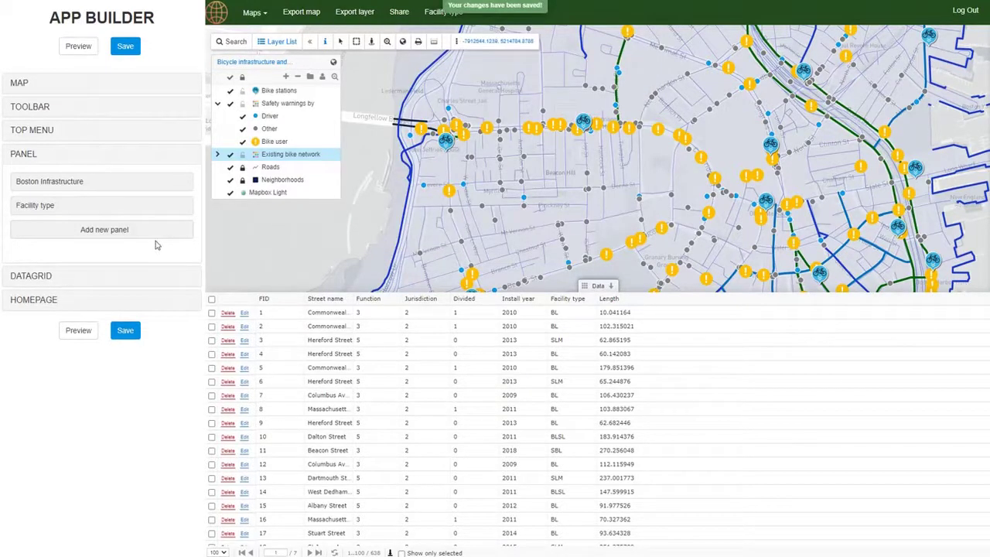
left_click(125, 46)
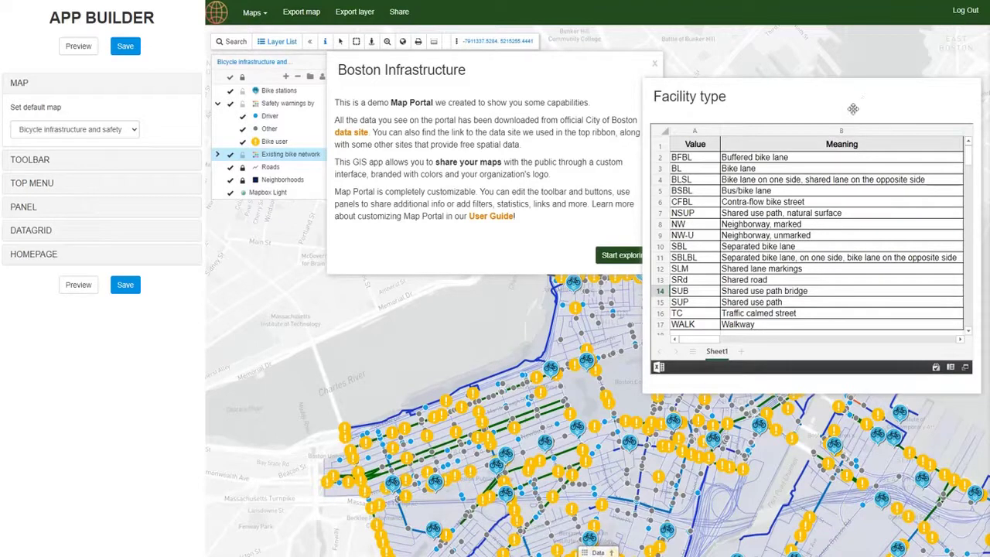
Step: Uncheck Open in the Facility type panel's basic options and save the panel changes
left_click(42, 207)
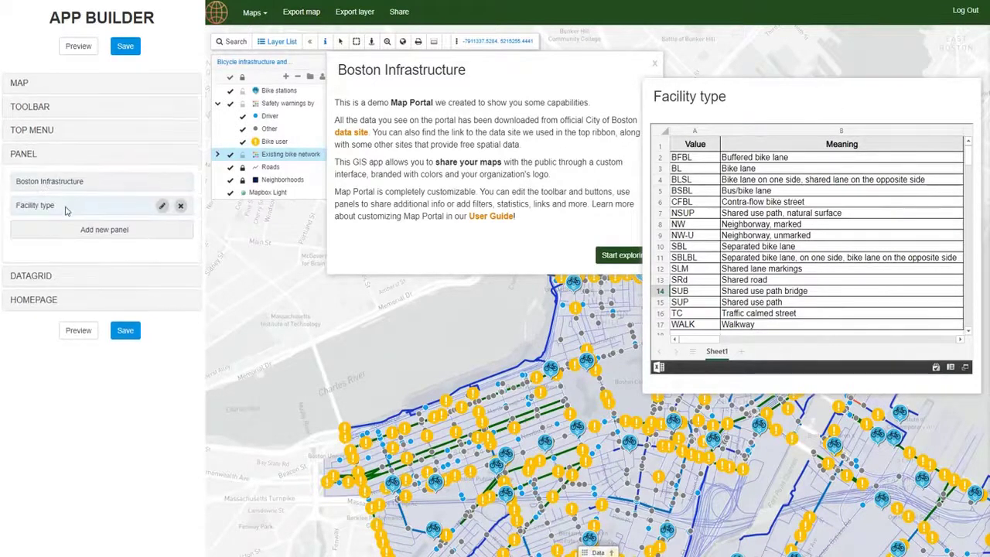
left_click(159, 207)
left_click(435, 62)
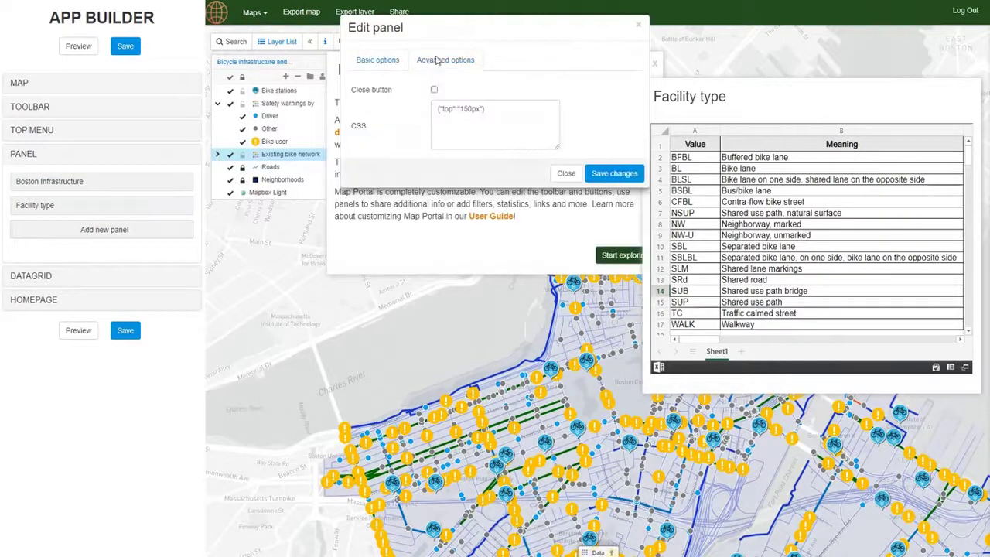
left_click(391, 66)
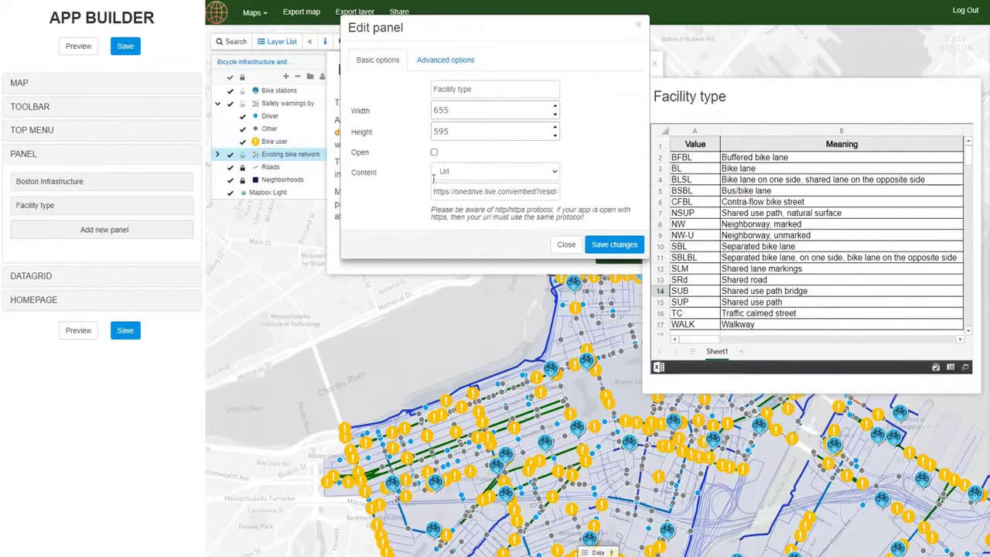
left_click(615, 245)
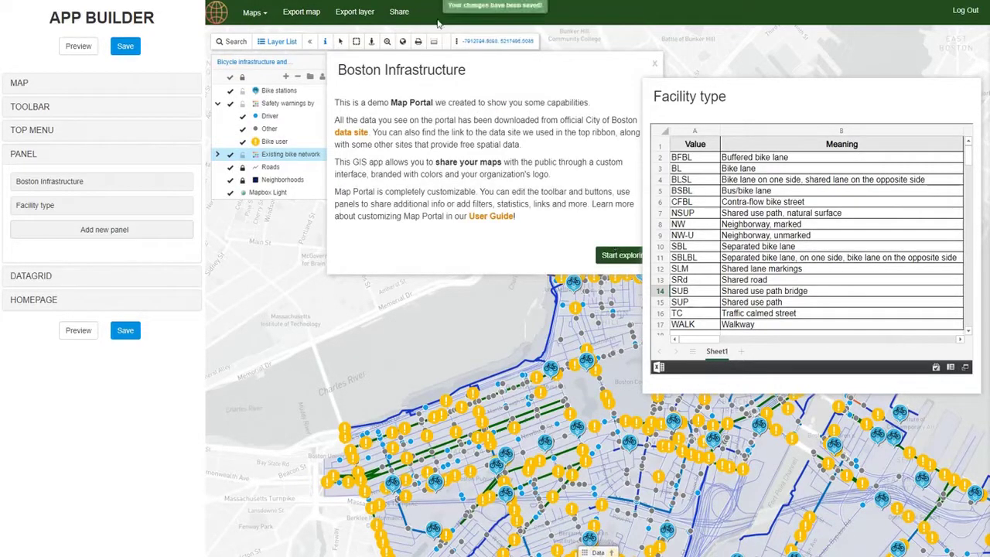
left_click(65, 136)
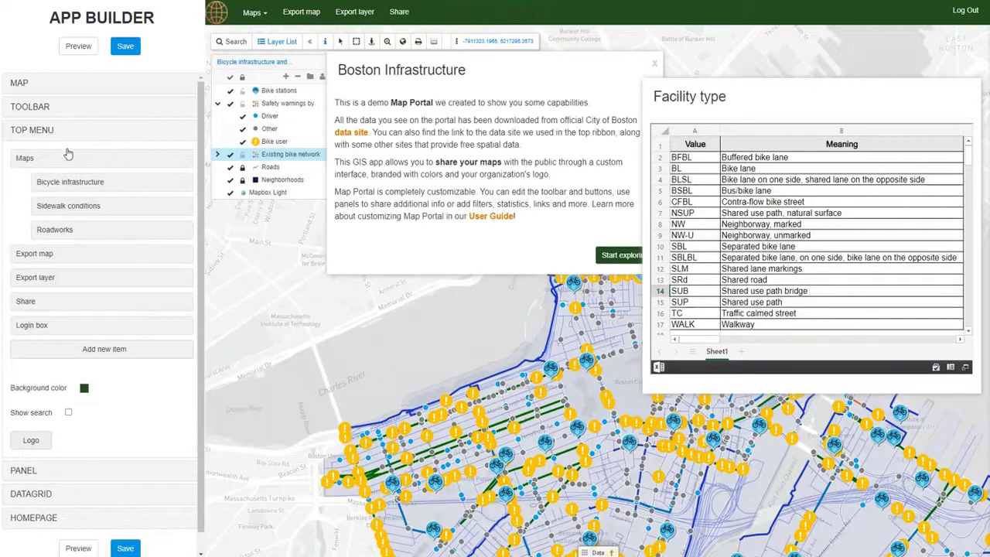
Step: Add a top menu item named Facility type that opens the Facility type panel
left_click(104, 350)
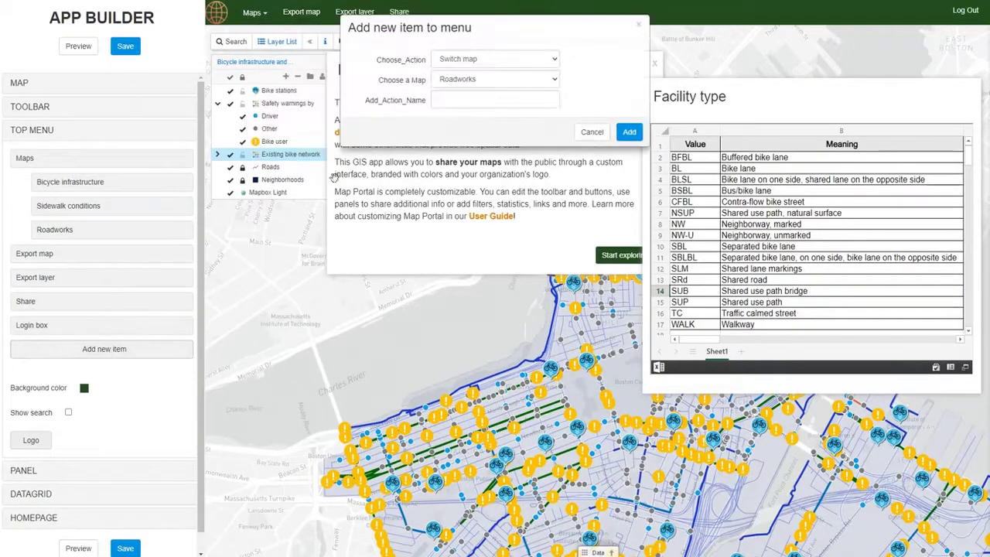
left_click(470, 58)
left_click(472, 141)
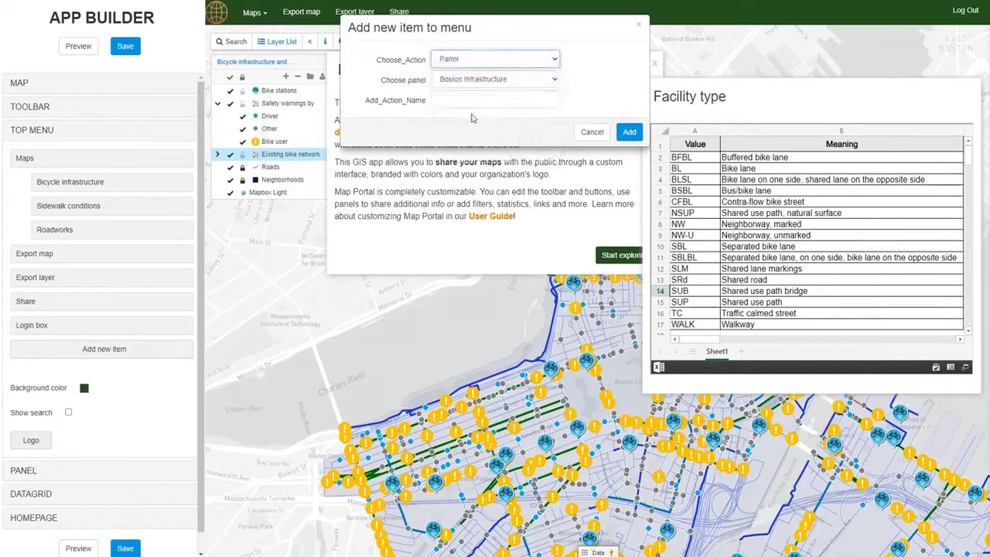
left_click(473, 79)
left_click(465, 97)
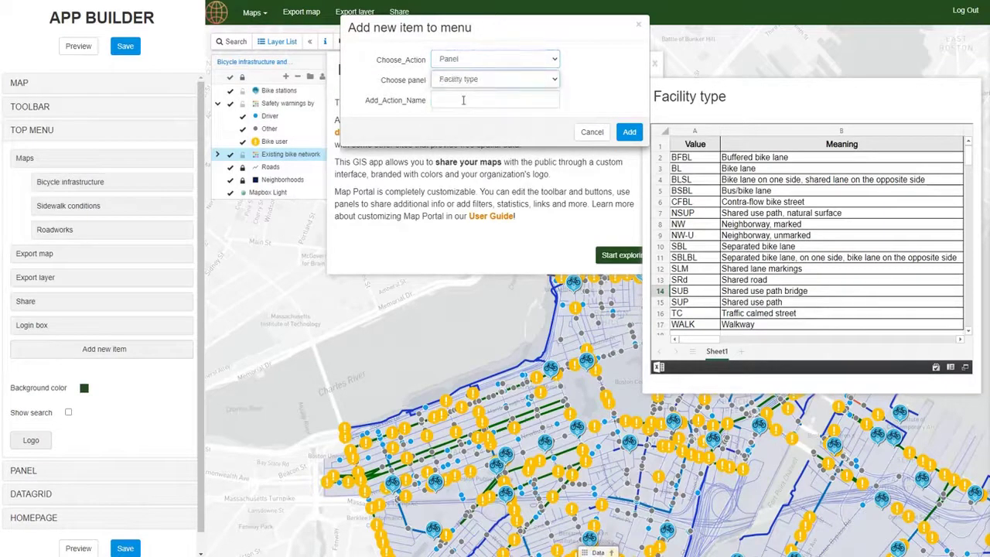
left_click(461, 100)
type("Facility type")
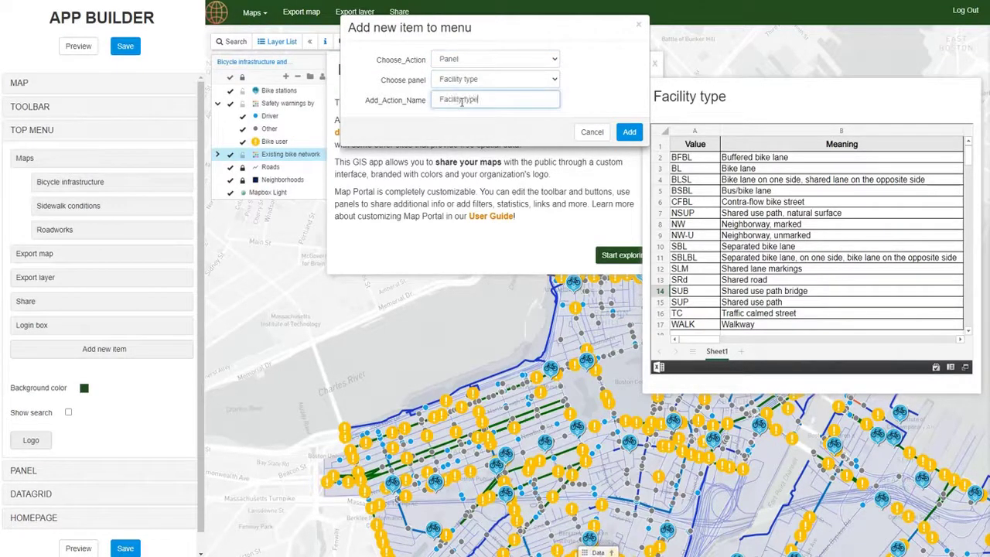
left_click(629, 132)
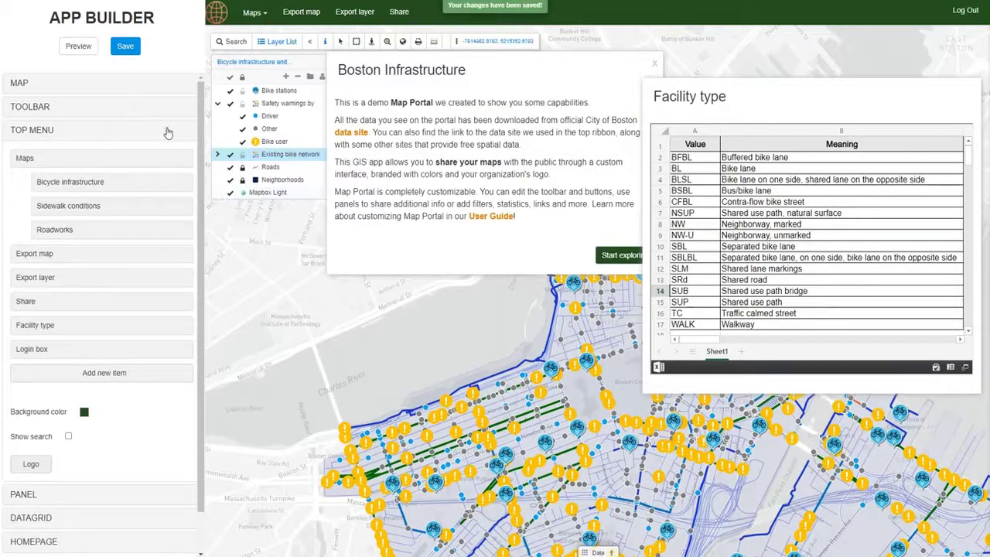
Step: Preview and save the portal, then collapse the top menu settings
left_click(78, 45)
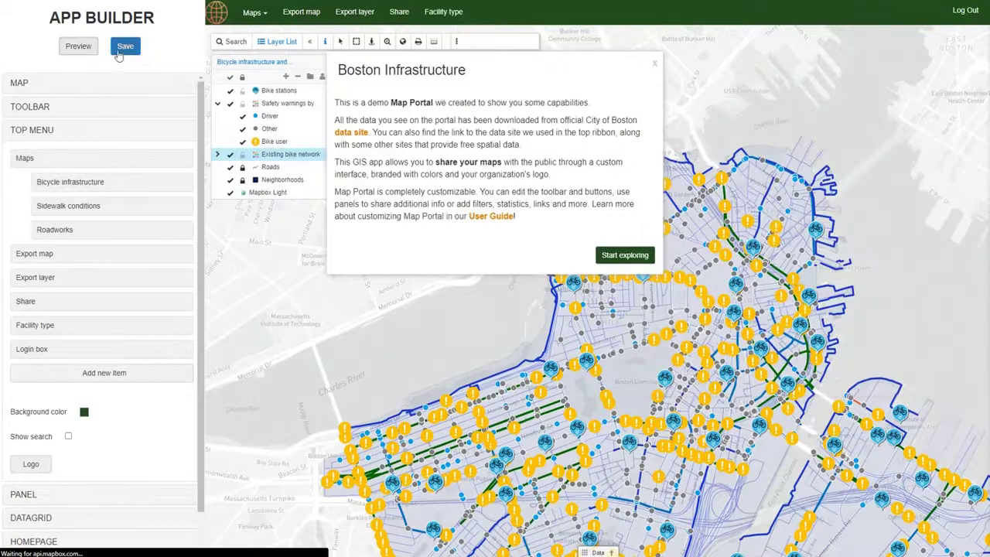
left_click(125, 47)
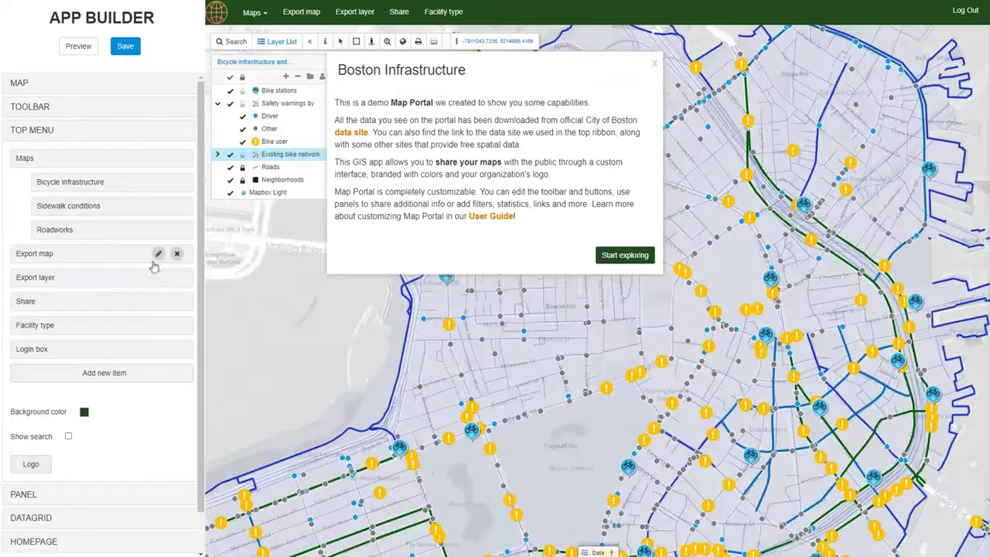
left_click(110, 133)
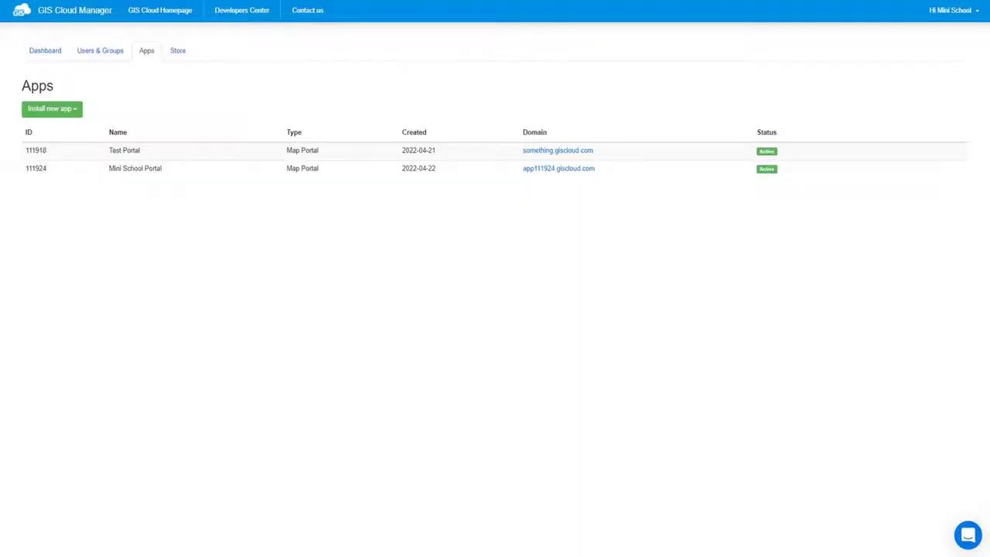
Step: Open app.json from the Mini School Portal app folder in the code editor
left_click(842, 169)
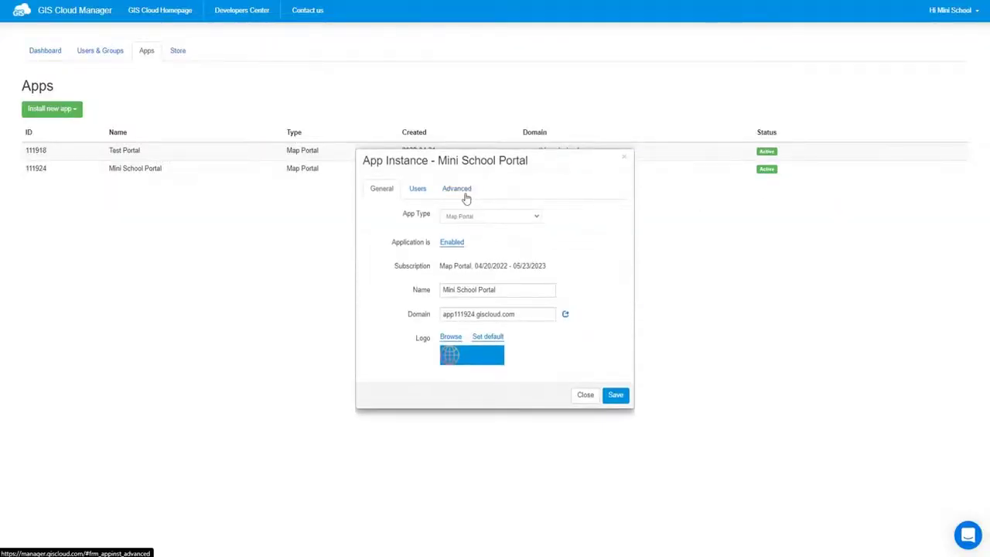
left_click(466, 195)
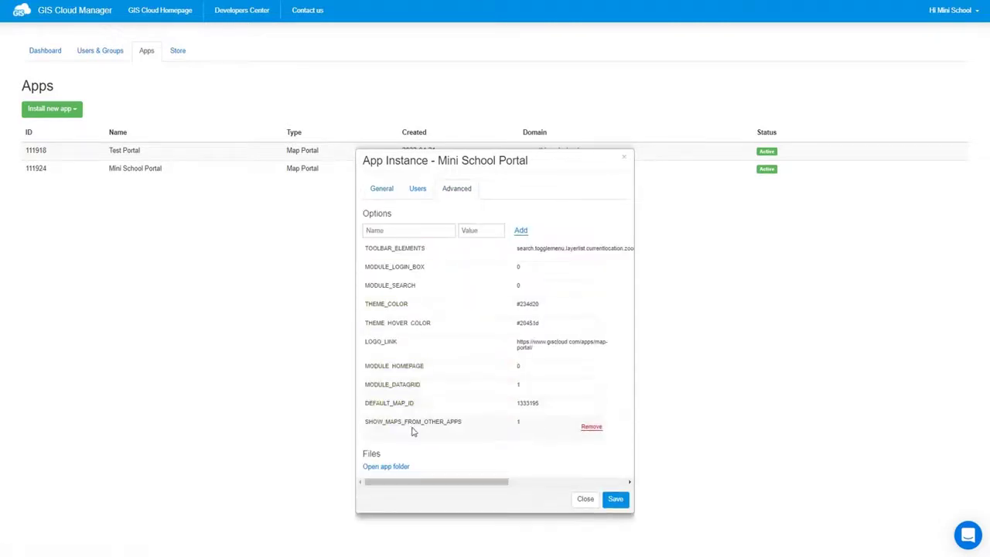
left_click(396, 462)
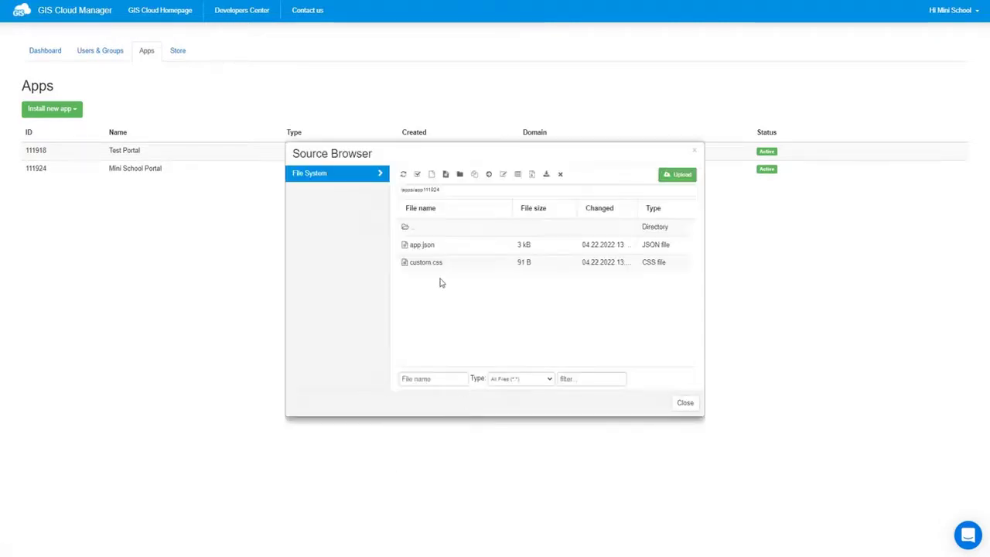
left_click(428, 248)
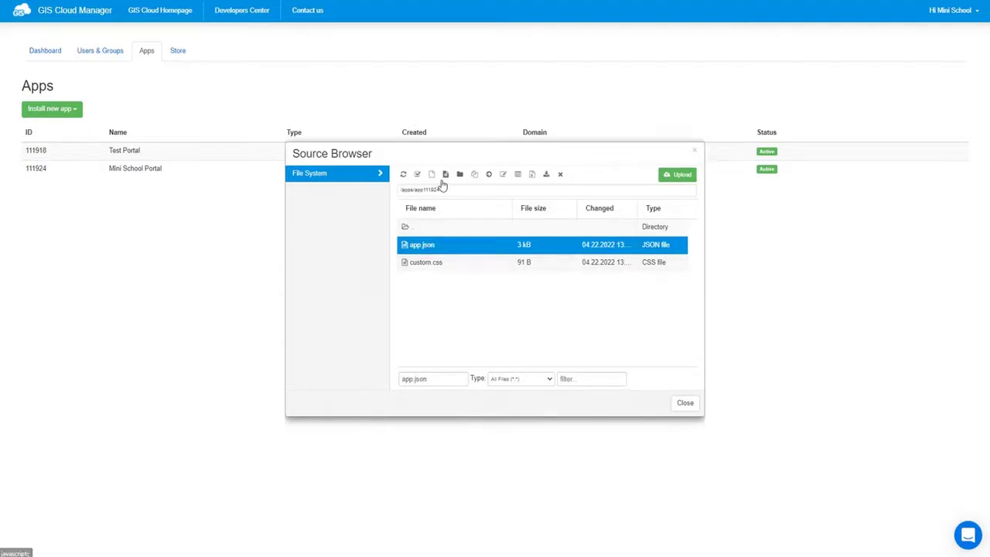
left_click(444, 175)
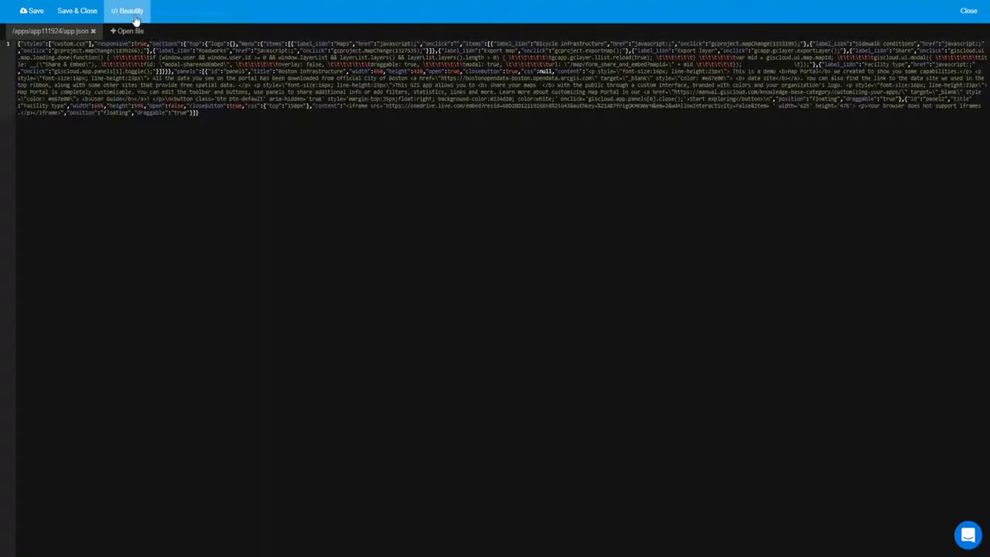
Step: Beautify app.json, paste the Filters and Filter builder menu entries, change panels[0] to panels[2], and save
left_click(131, 12)
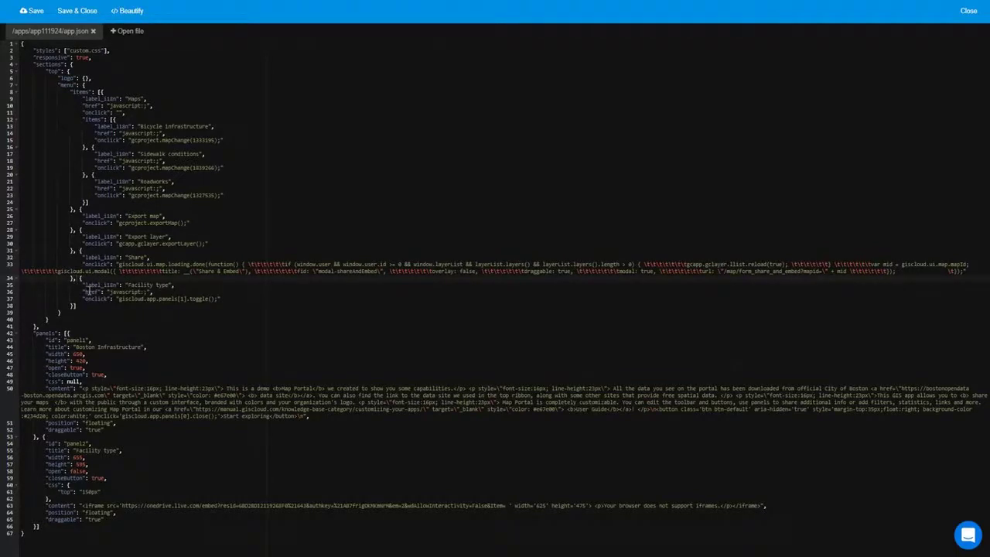
type("\"label_i18n\": \"Filters\", \"href\": \"javascript:;\", \"onclick\": \"giscloud.app.panels[0].toggle();\" }, { \"label_i18n\": \"Filter builder\", \"href\": \"javascript:;\", \"adminCheck\": true, \"onclick\": \"new giscloud.ui.FilterBuilderManager()\" }, {")
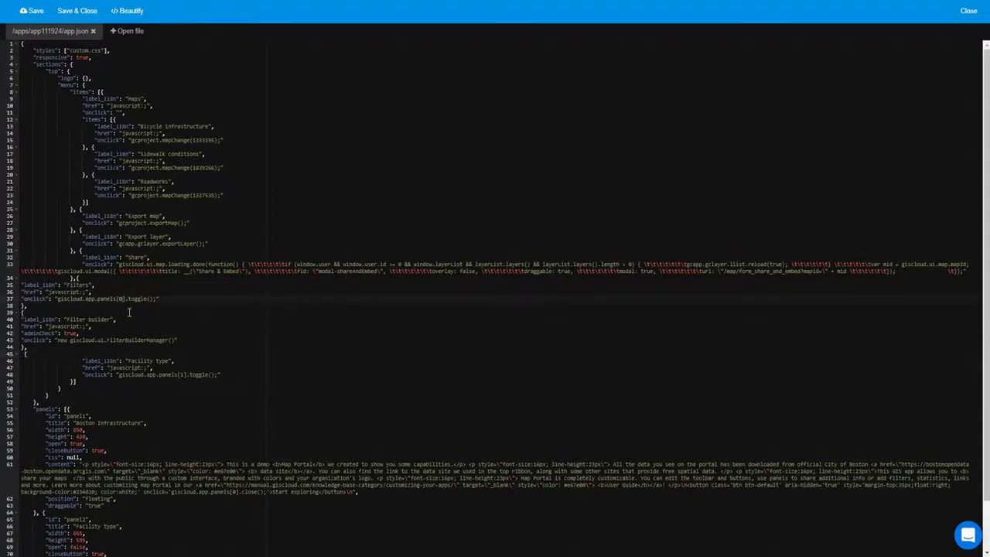
key("BackSpace")
type("2")
left_click(32, 11)
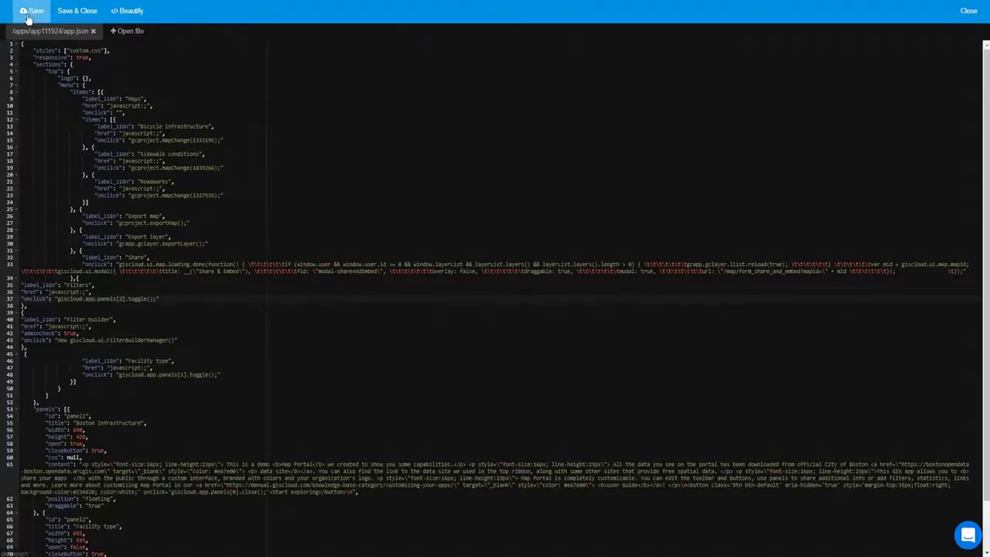
left_click(973, 12)
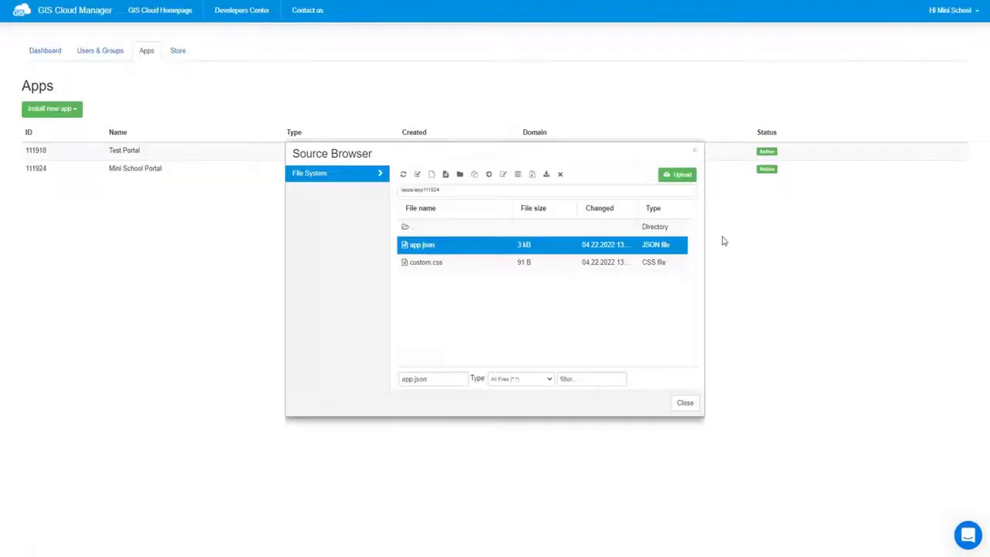
left_click(686, 402)
Step: Save the app instance, reload the builder page, and expand the PANEL settings
left_click(619, 496)
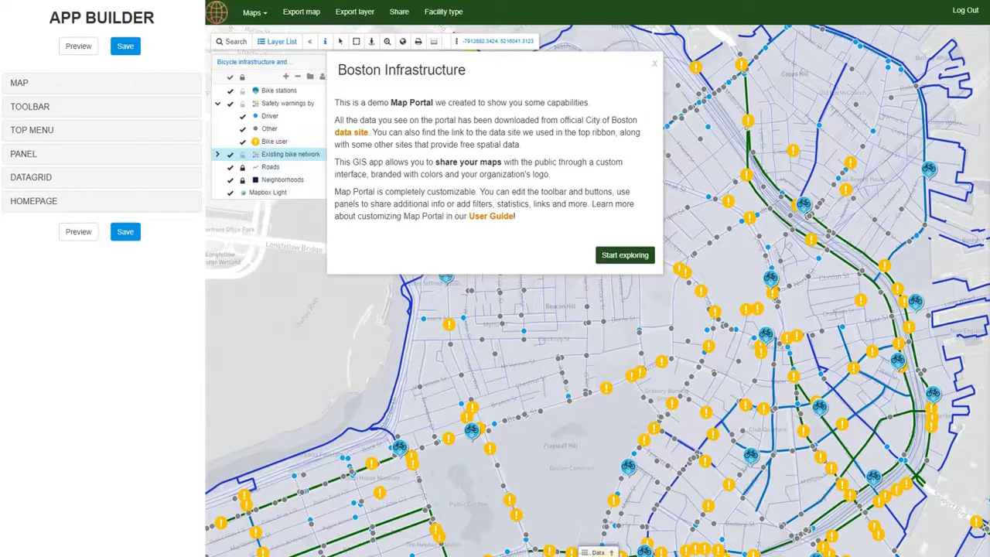
left_click(330, 3)
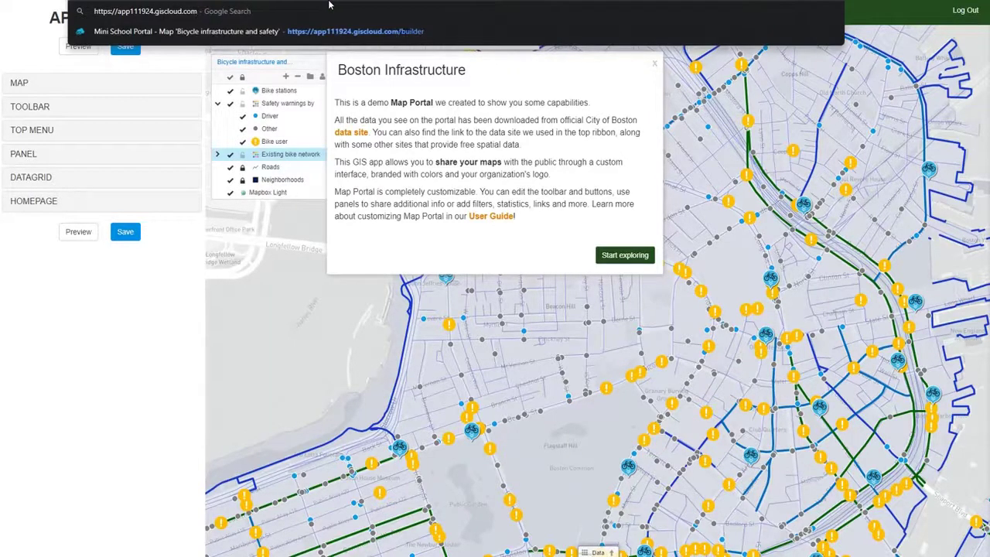
key("Return")
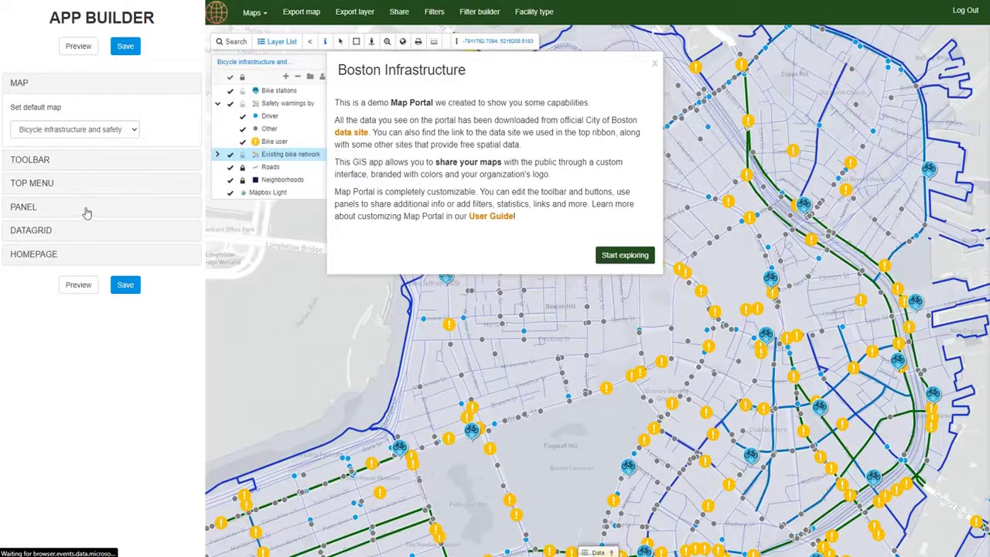
left_click(87, 209)
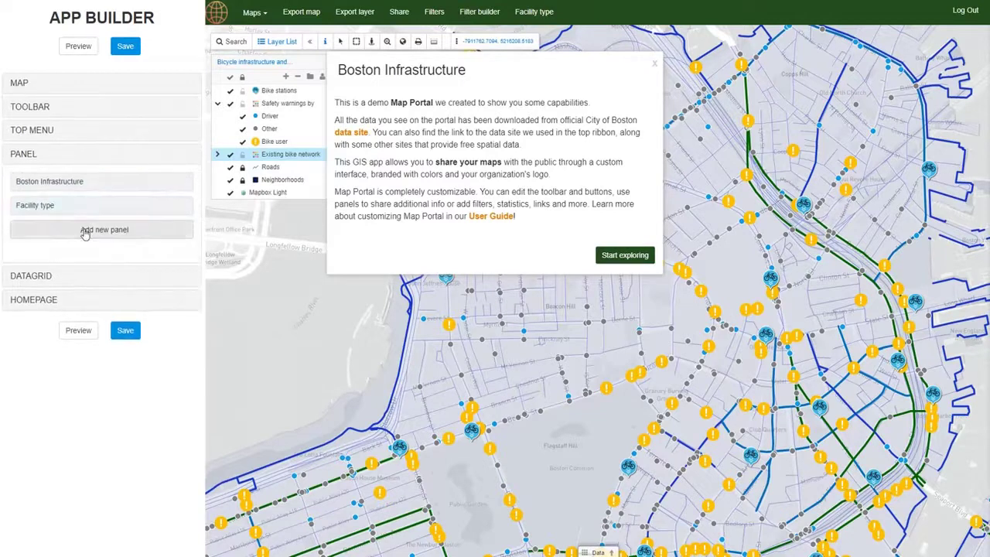
Step: Add a new panel titled Filters, 400 wide and 600 high
left_click(85, 231)
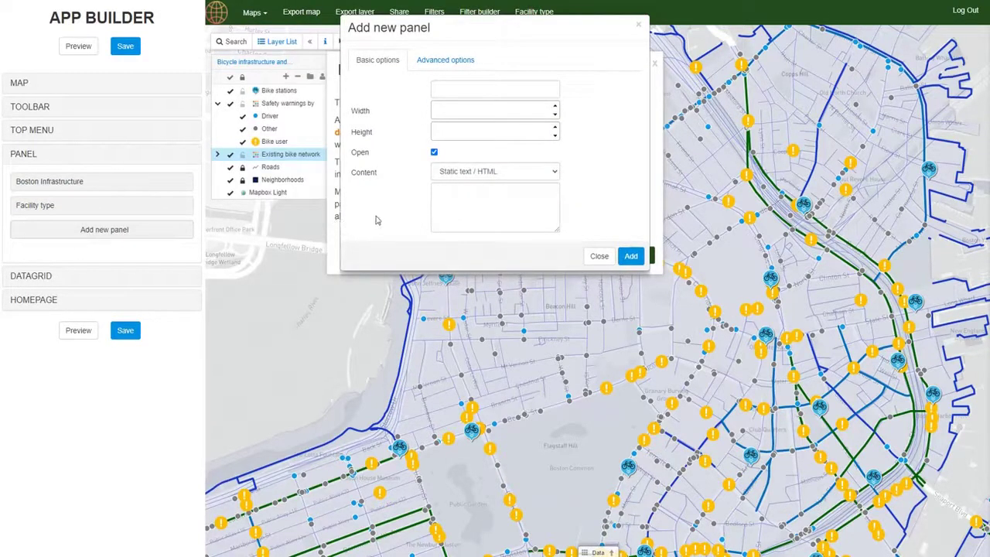
left_click(468, 91)
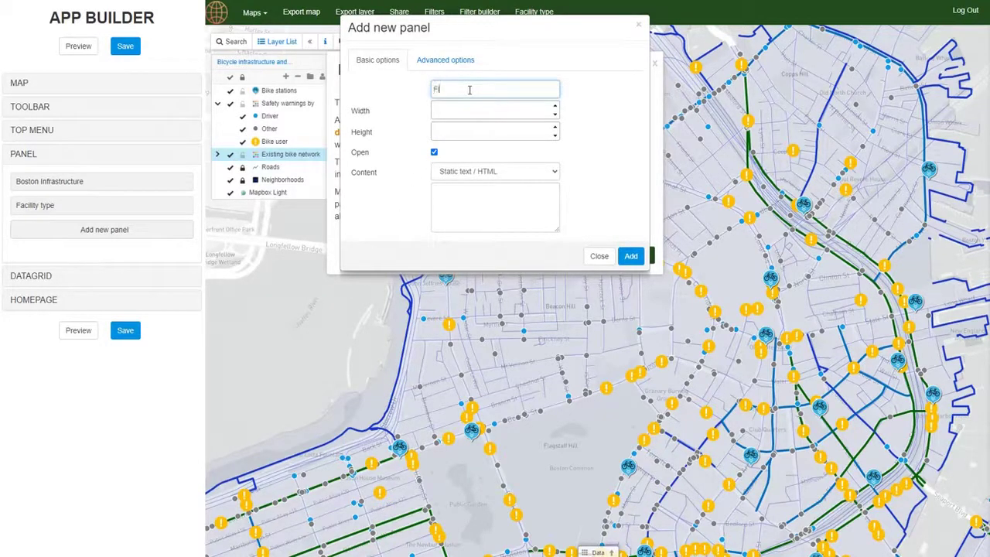
type("Filters")
left_click(477, 112)
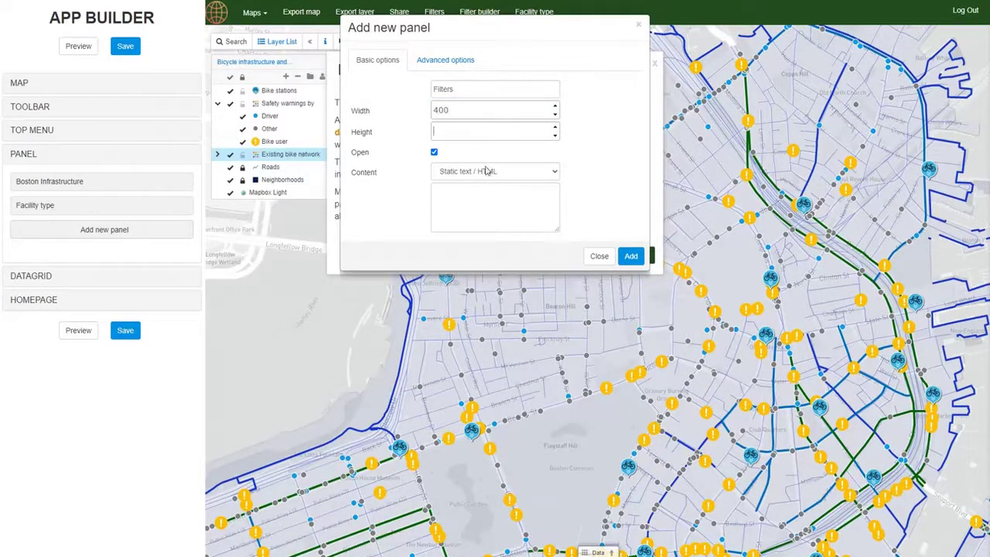
type("600")
Step: Make the Filters panel start closed with GIS Cloud filter content, and begin a new filter
left_click(462, 68)
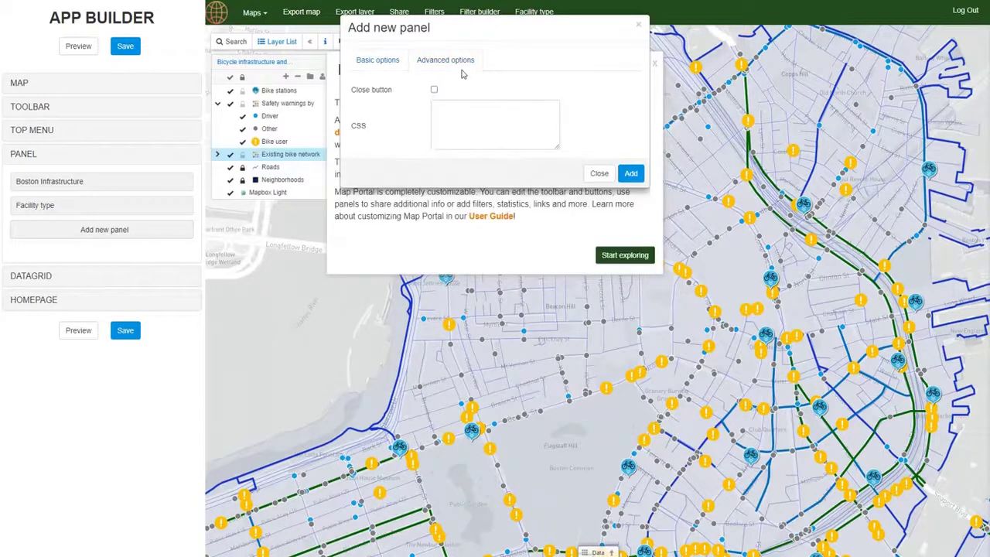
left_click(393, 66)
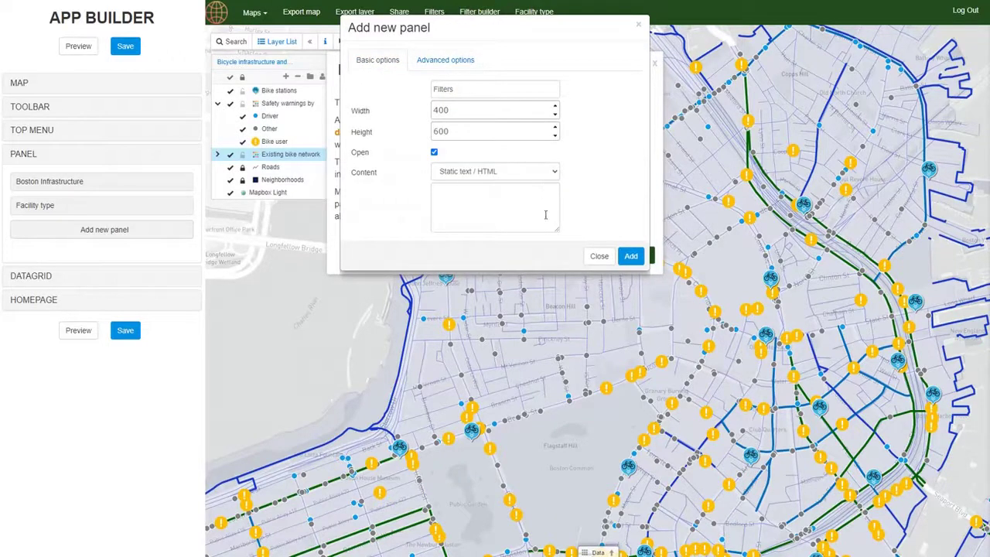
left_click(483, 172)
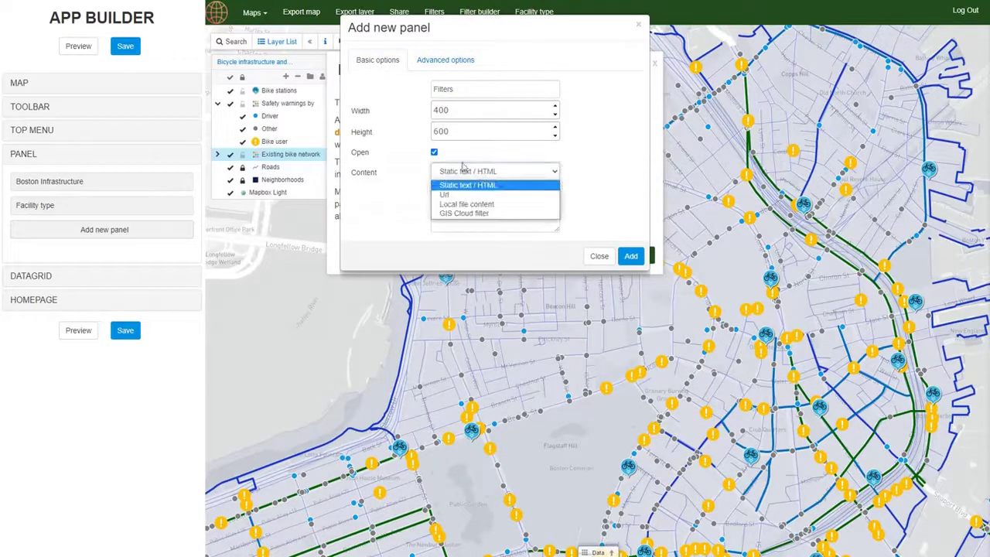
left_click(447, 158)
left_click(434, 153)
left_click(447, 171)
left_click(453, 214)
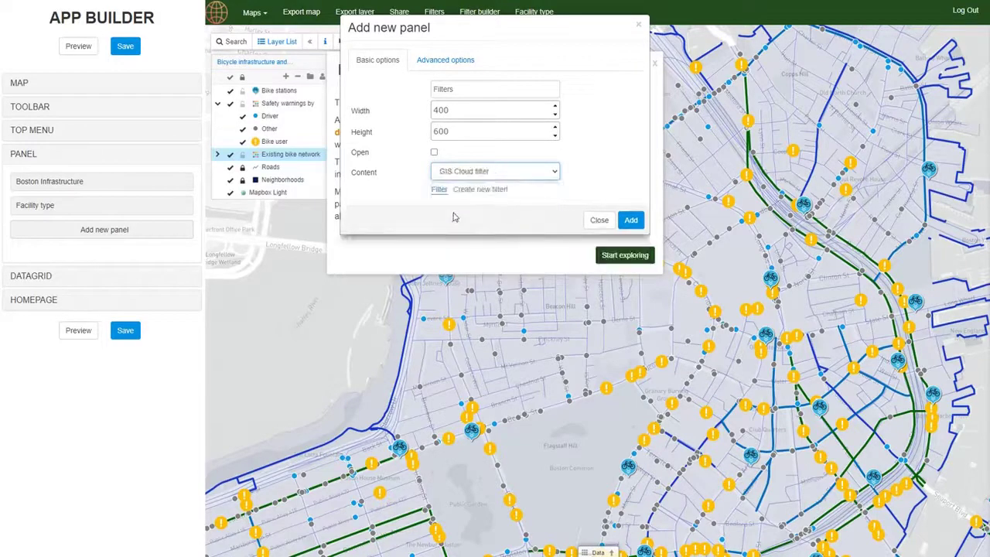
left_click(439, 195)
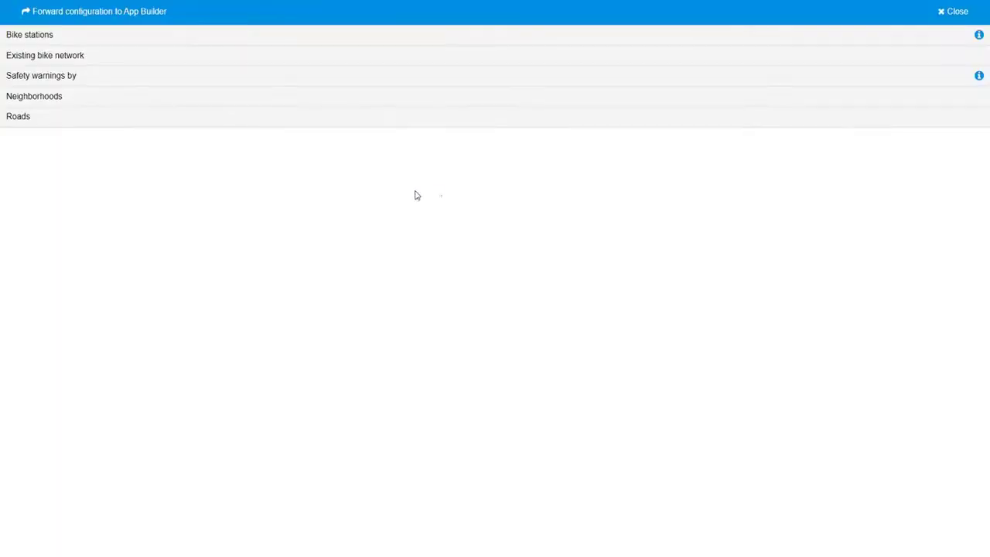
Step: Add a dropdown filter on the Existing bike network layer's exisfacil column
left_click(71, 62)
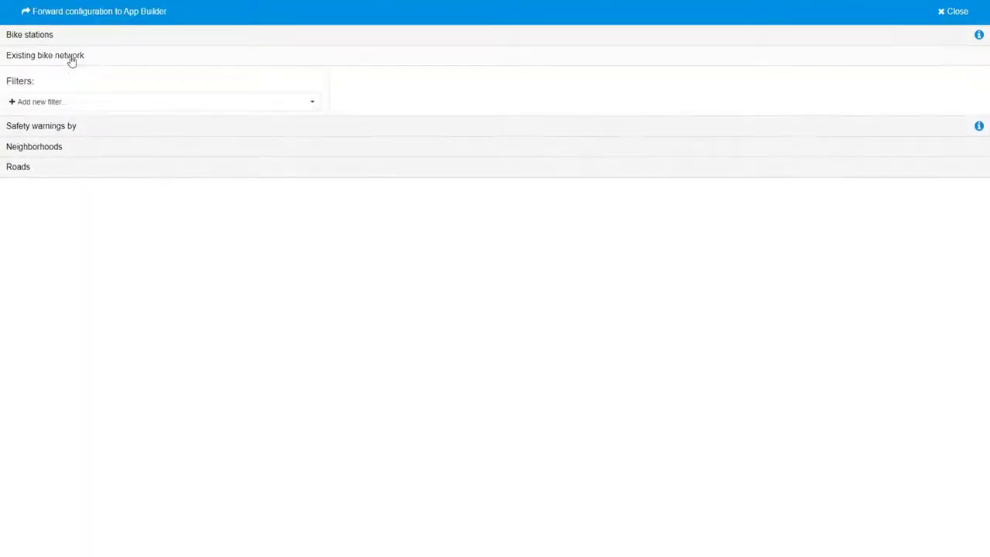
left_click(61, 102)
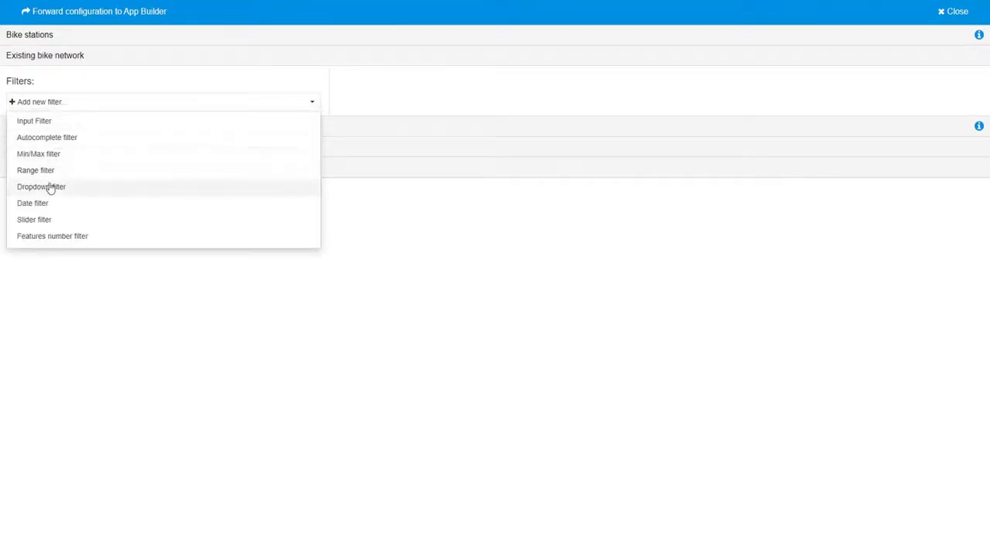
left_click(48, 188)
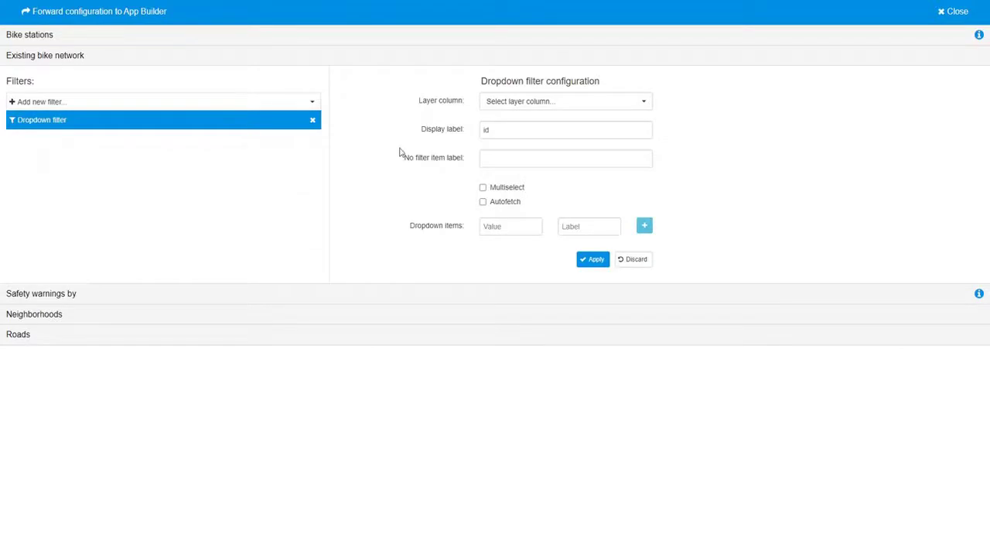
left_click(599, 108)
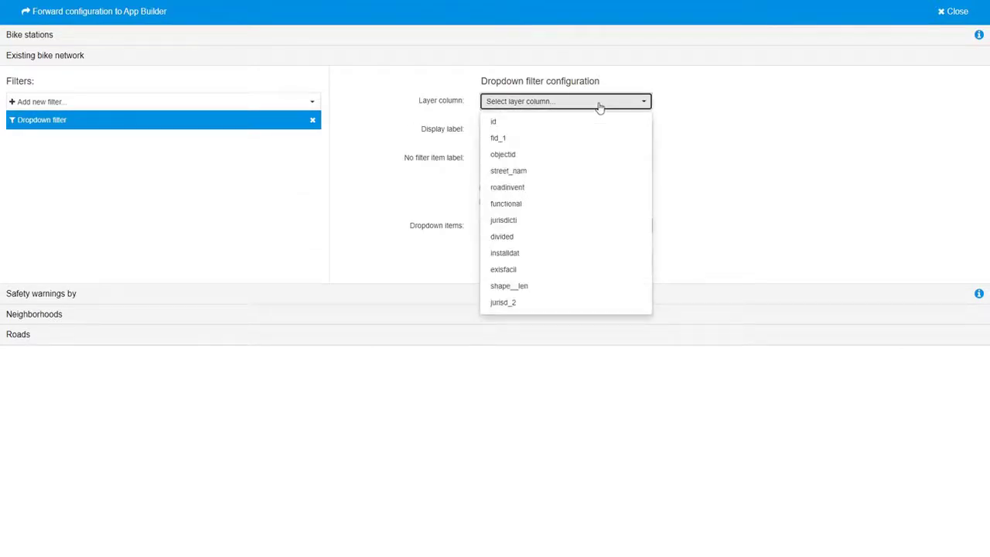
left_click(513, 275)
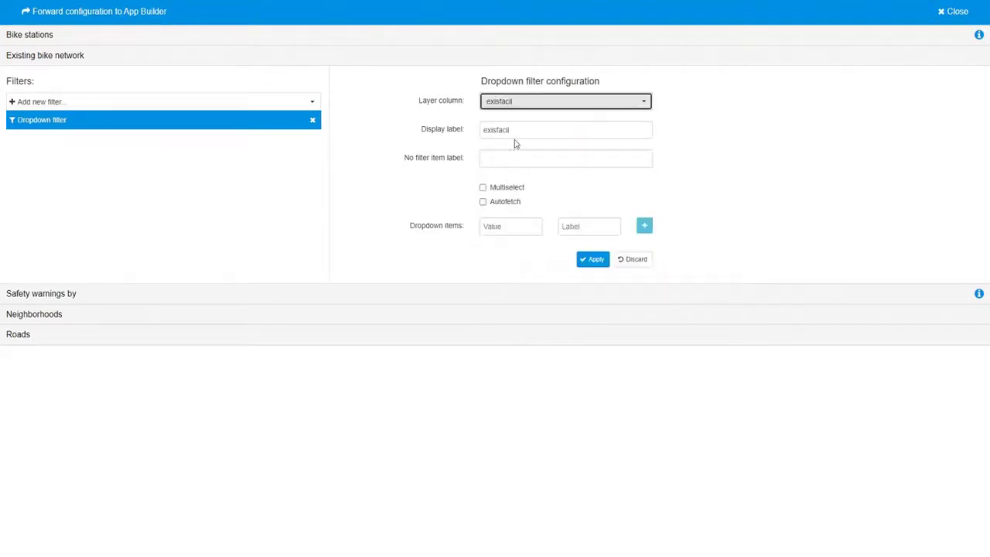
Step: Label the dropdown Facility type, enable Autofetch, apply it, and forward it to App Builder
left_click(487, 160)
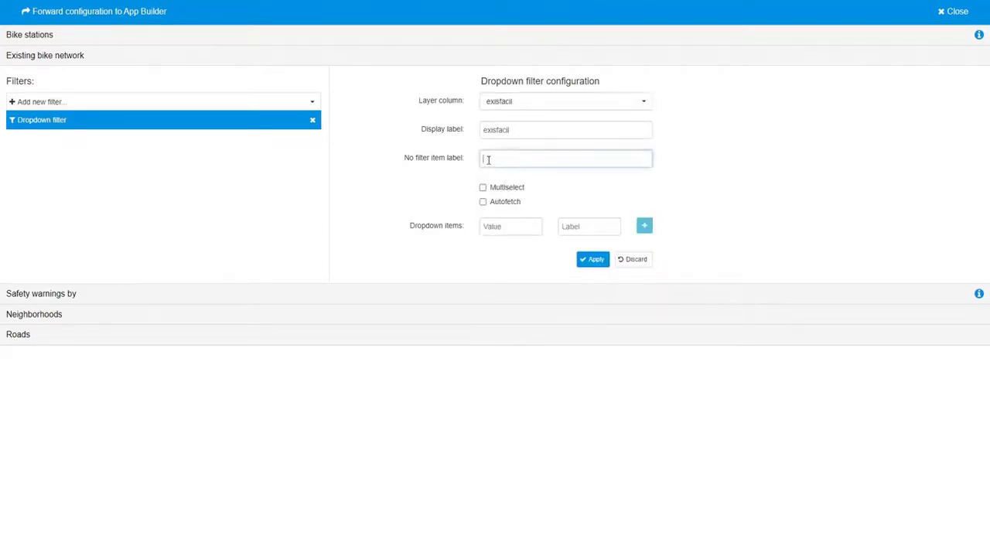
double_click(511, 129)
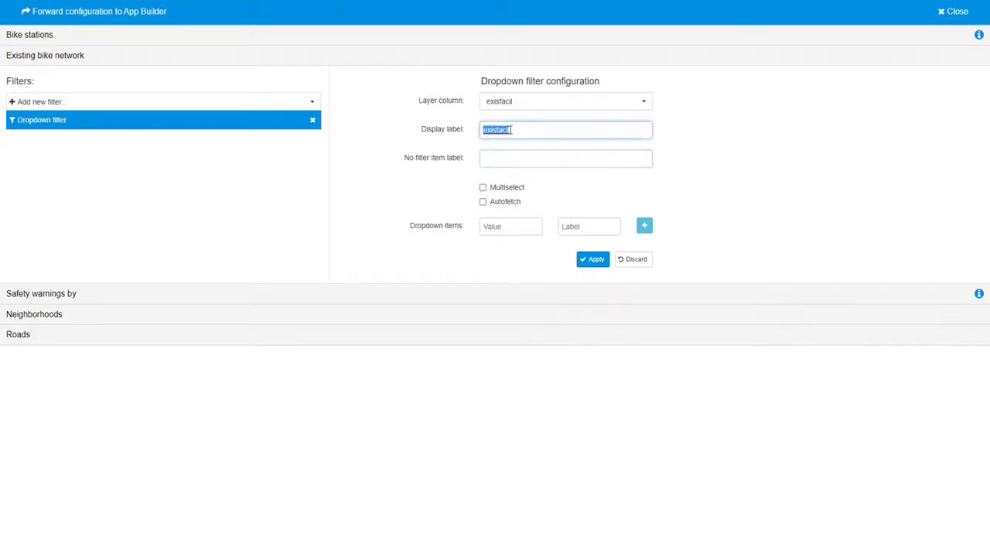
type("Facility type")
left_click(483, 202)
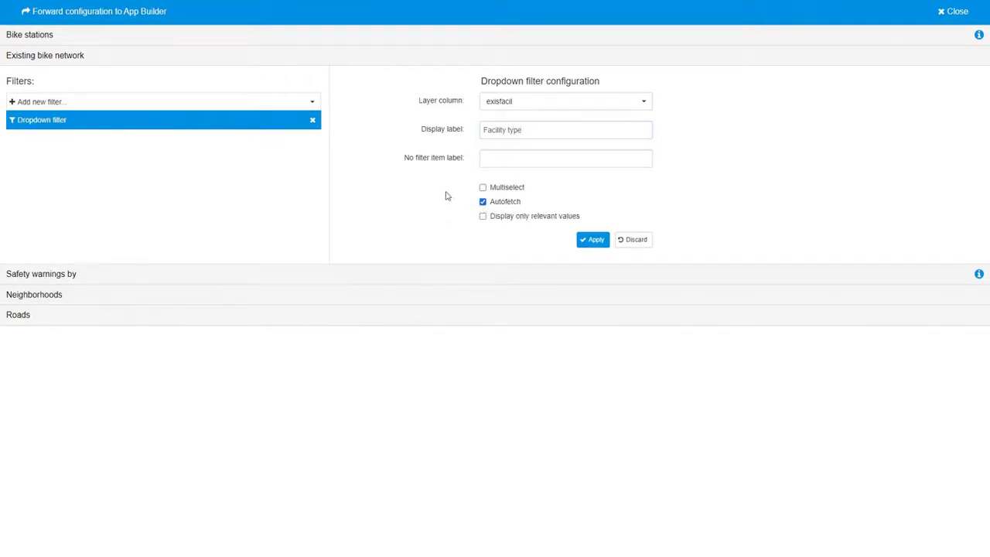
left_click(586, 243)
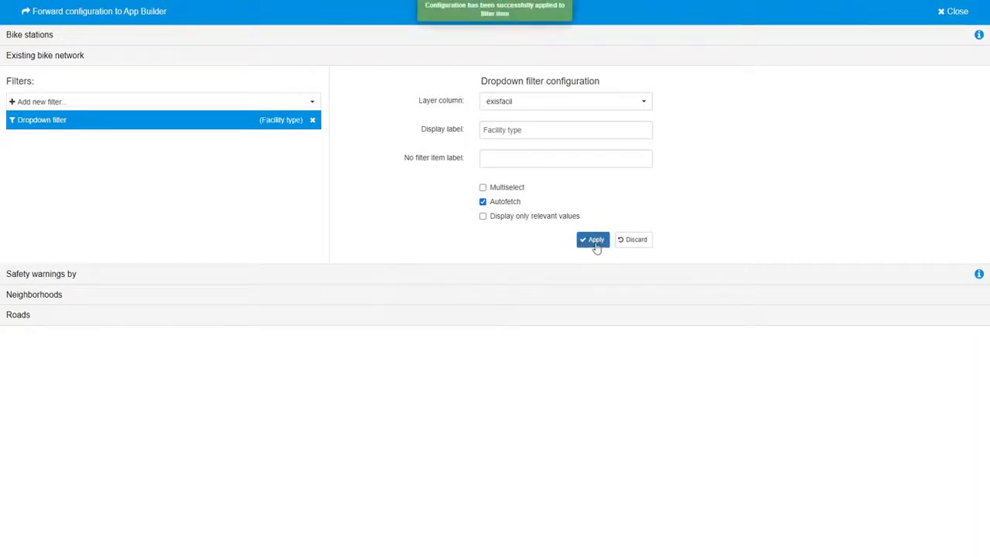
left_click(119, 18)
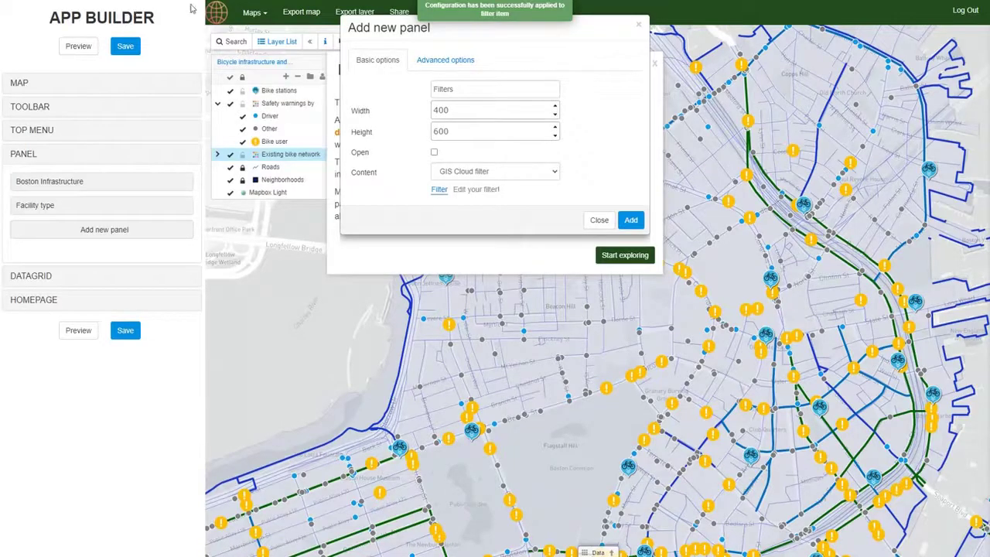
Step: Add the Filters panel with its GIS Cloud filter and save the app
left_click(632, 220)
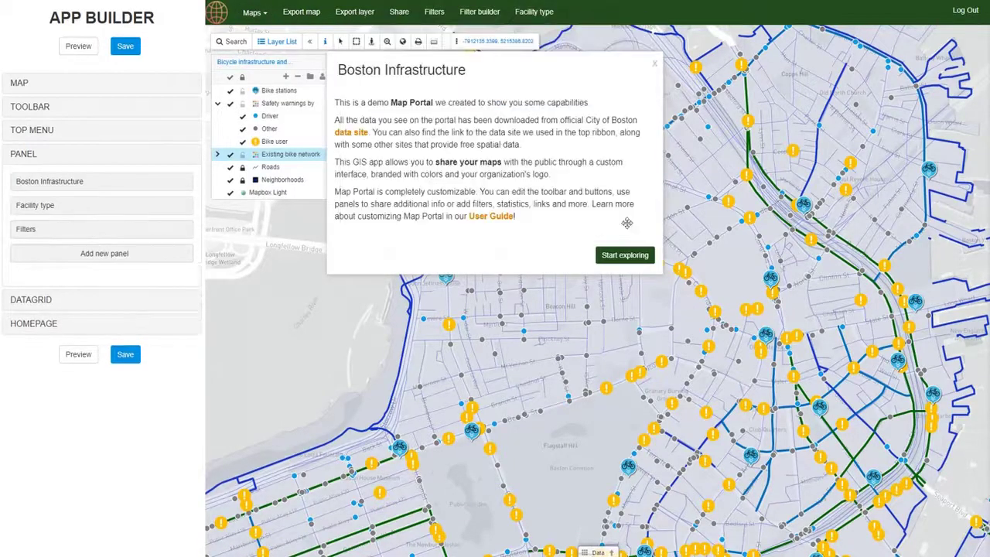
left_click(120, 358)
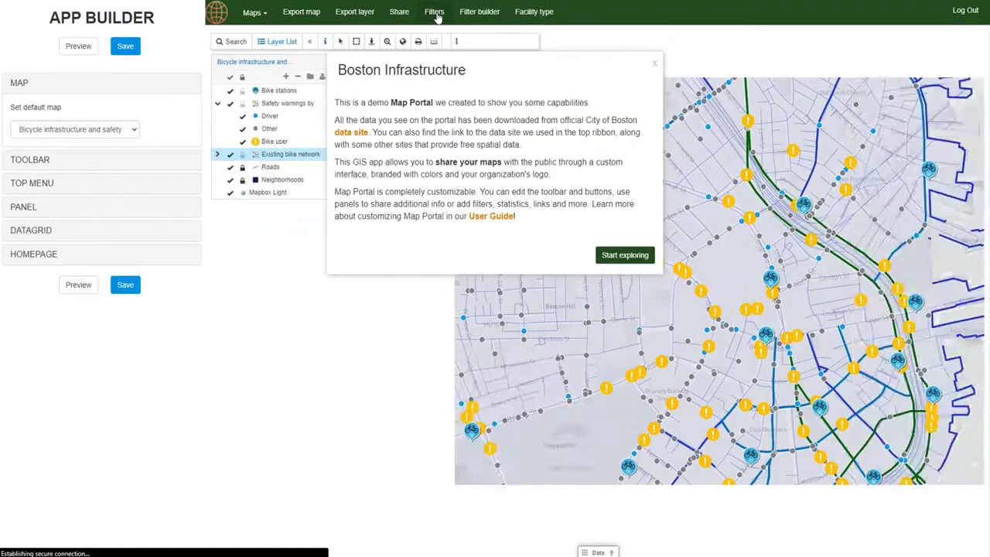
Step: Open the Filters panel and check the Facility type dropdown's values
left_click(436, 14)
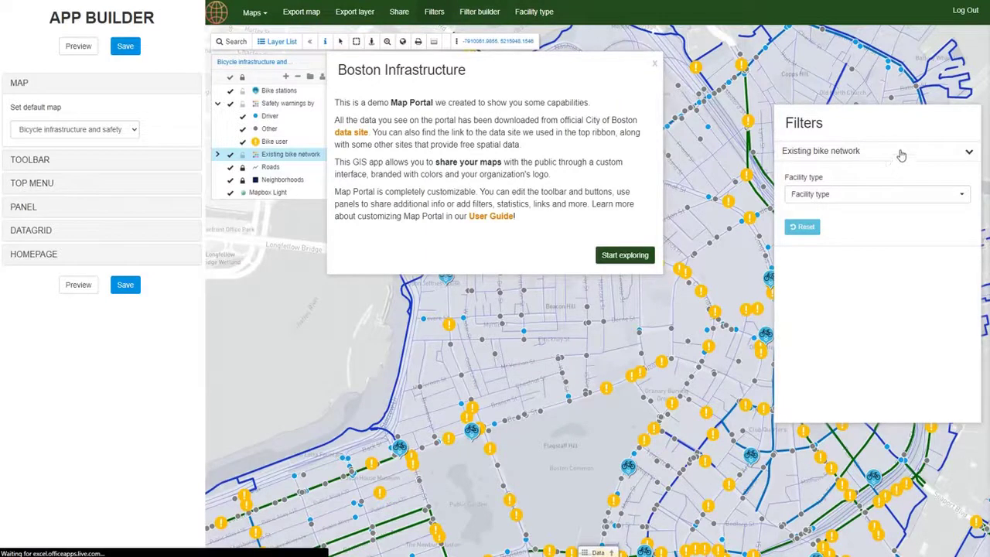
left_click(902, 197)
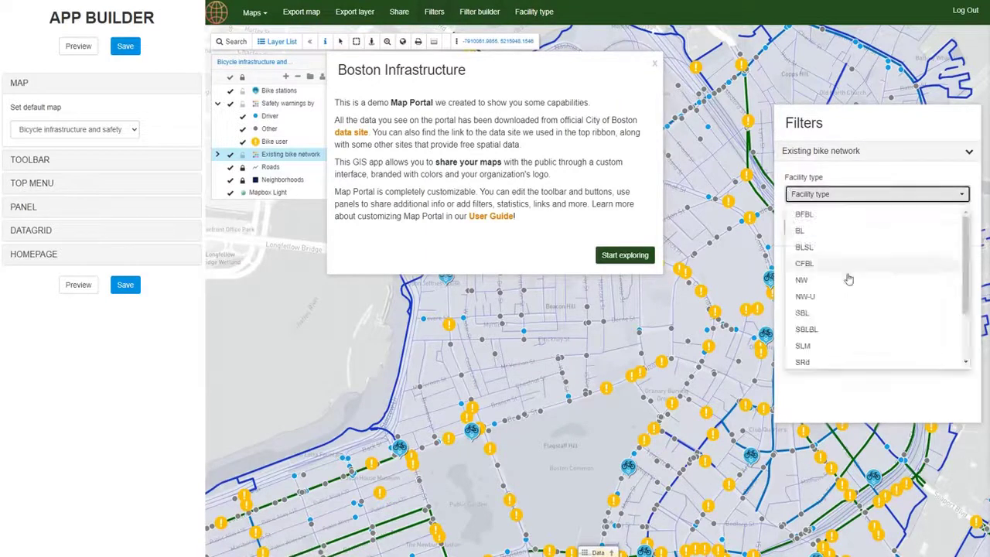
left_click(857, 393)
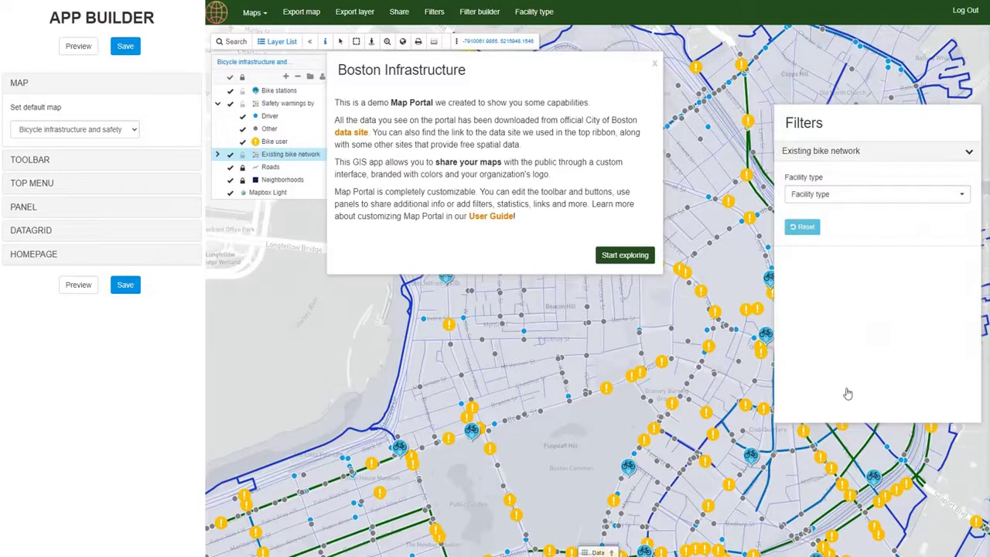
Step: Close the welcome box, view a safety warning's info popup, then return to Apps
left_click(472, 406)
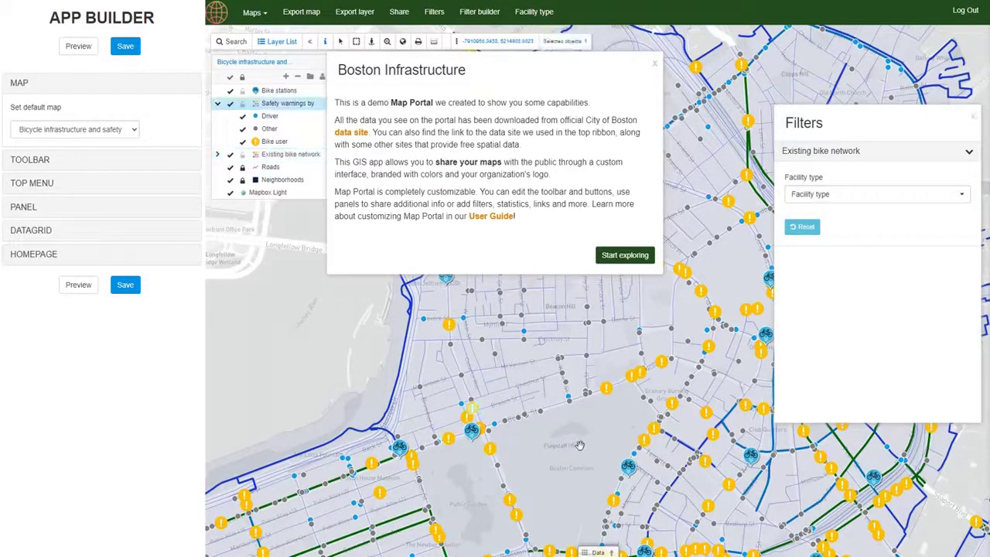
left_click(655, 62)
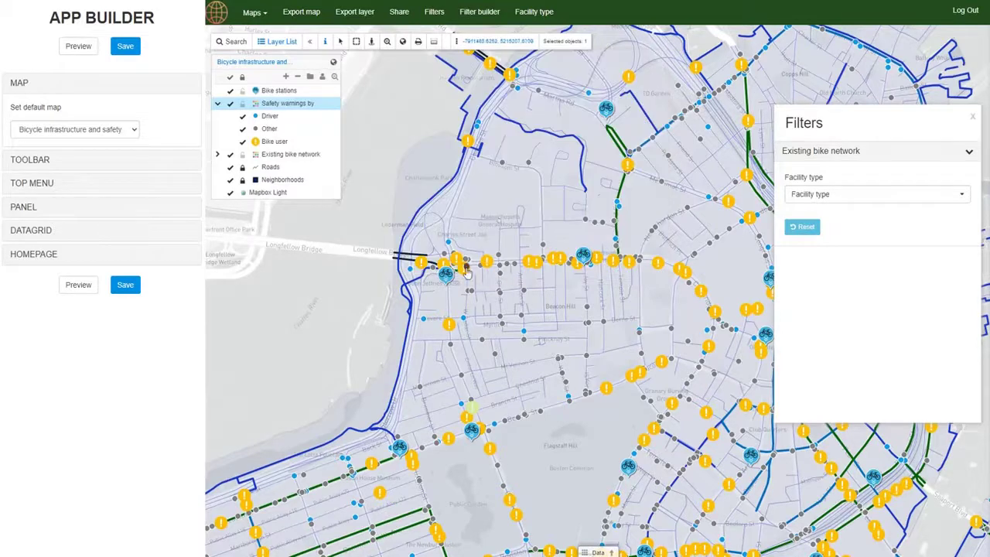
left_click_drag(548, 308, 520, 325)
left_click(510, 279)
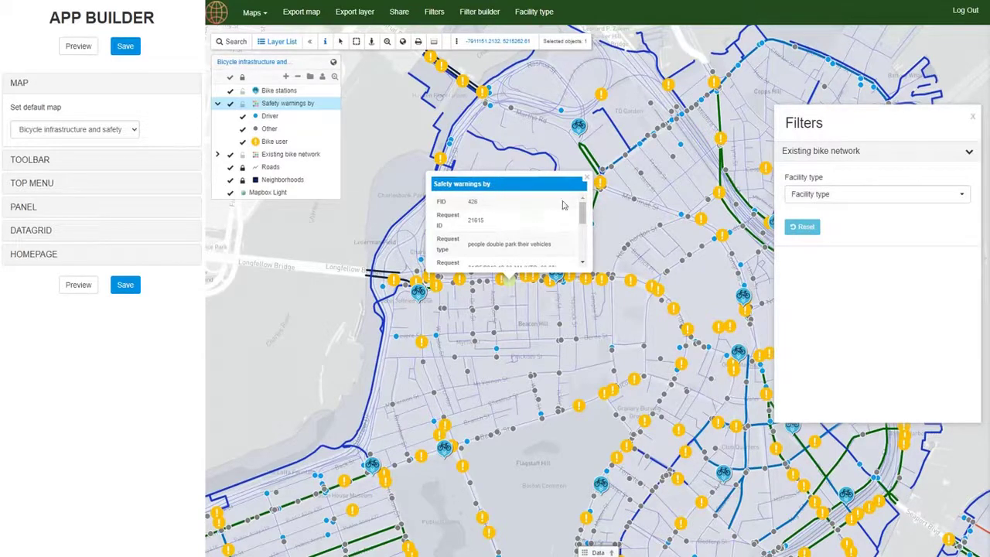
left_click(588, 180)
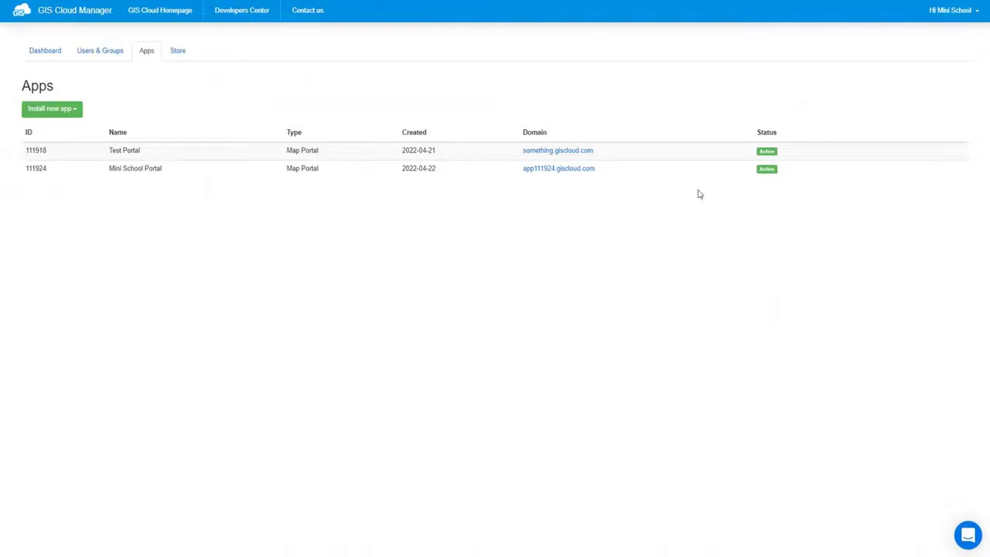
Step: Open the Mini School Portal app's folder from its Advanced settings and select custom.css
left_click(842, 168)
left_click(462, 190)
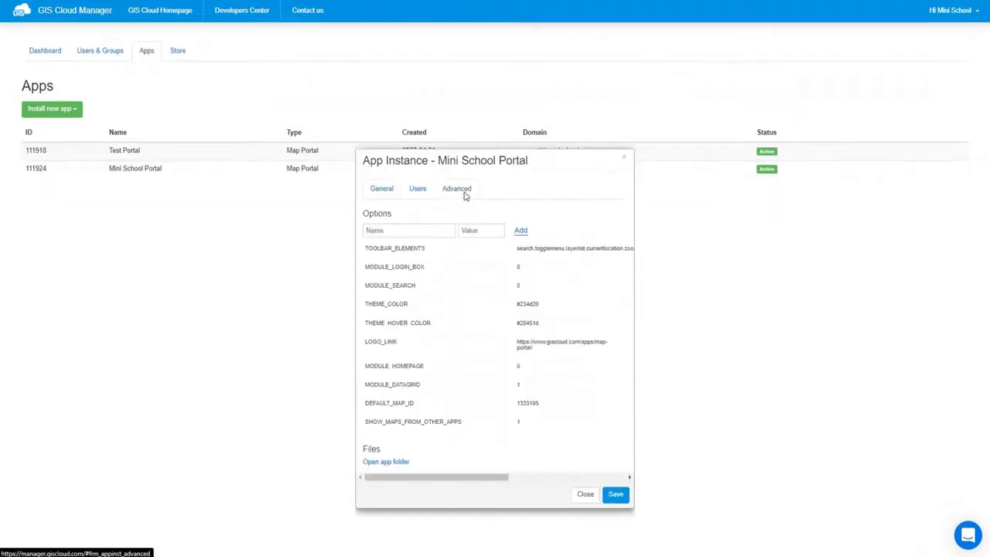
left_click(386, 462)
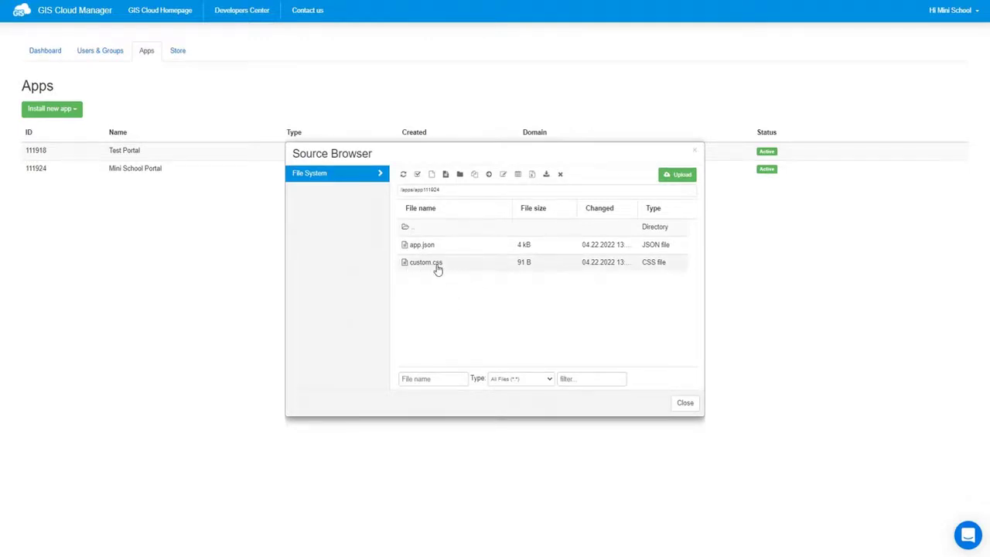
left_click(437, 264)
Step: Paste .gc-info-popup rules into custom.css: #234d20 title bar and #36802d edit link
left_click(446, 174)
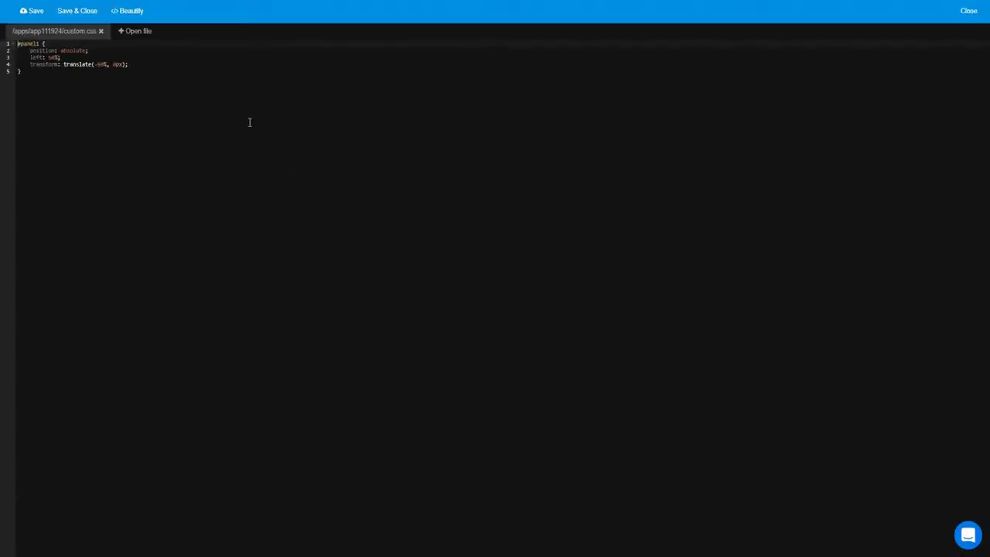
left_click(69, 95)
key("ctrl+v")
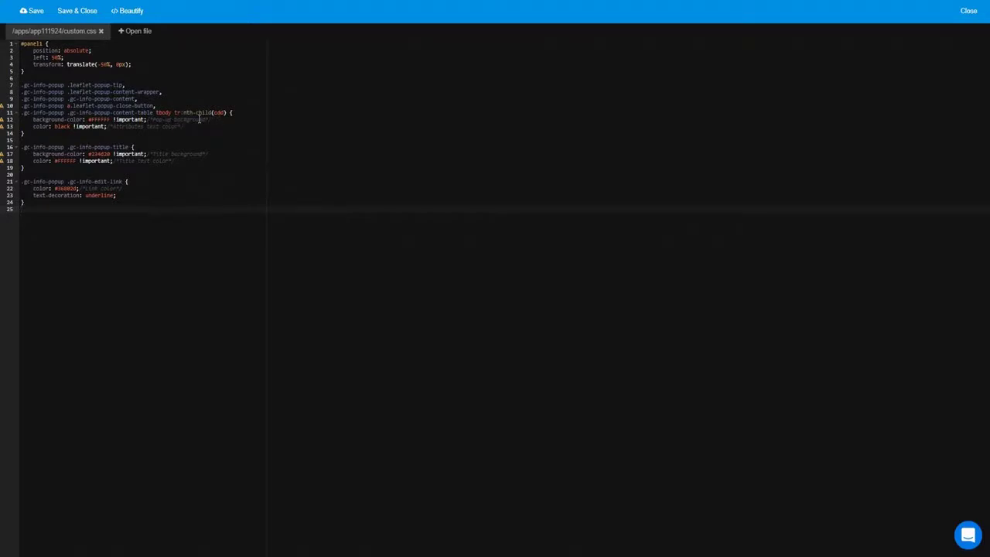
left_click(105, 126)
Step: Save custom.css and close the editor and Source Browser to return to app settings
left_click(33, 11)
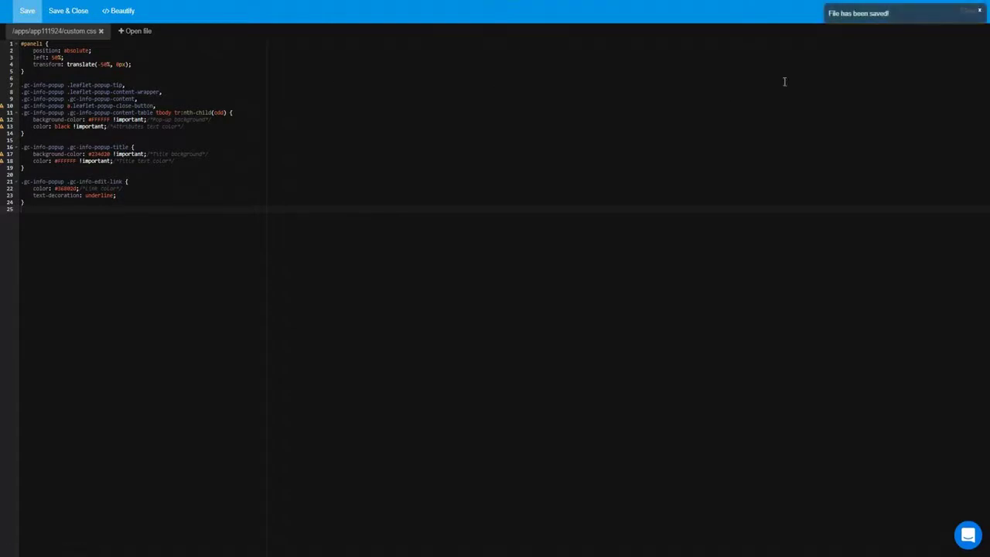
left_click(977, 11)
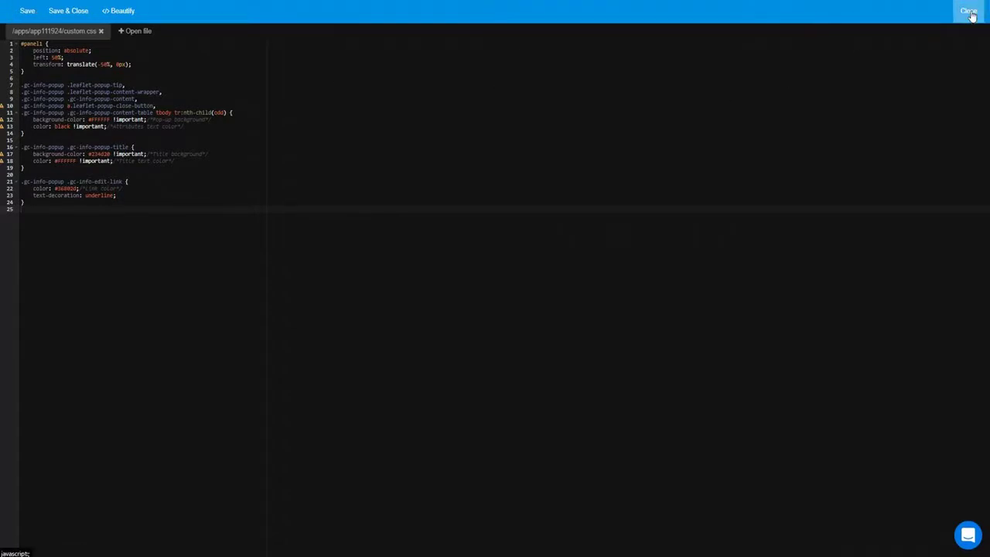
left_click(970, 11)
left_click(685, 402)
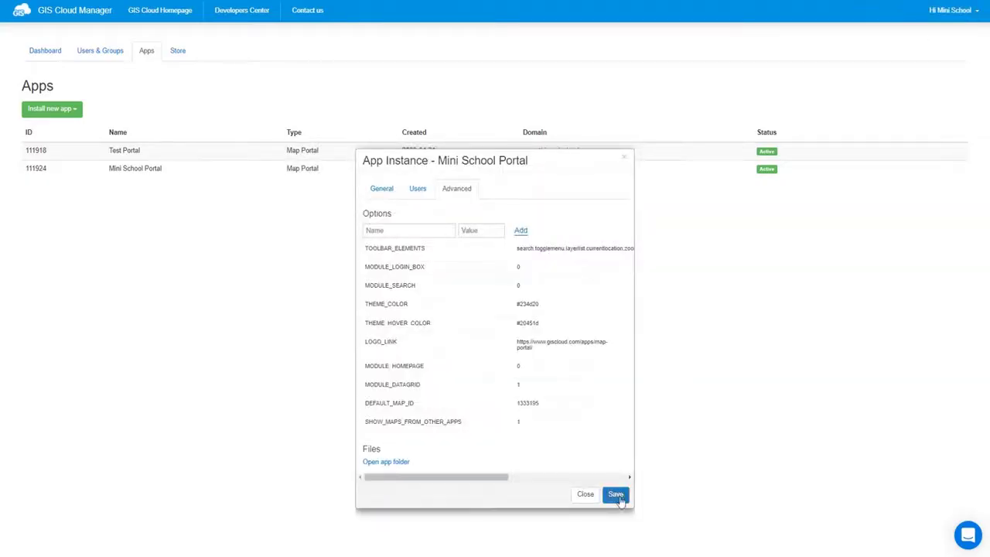
Step: Save the app, then confirm a safety-warning popup in the portal shows the green title bar
left_click(616, 495)
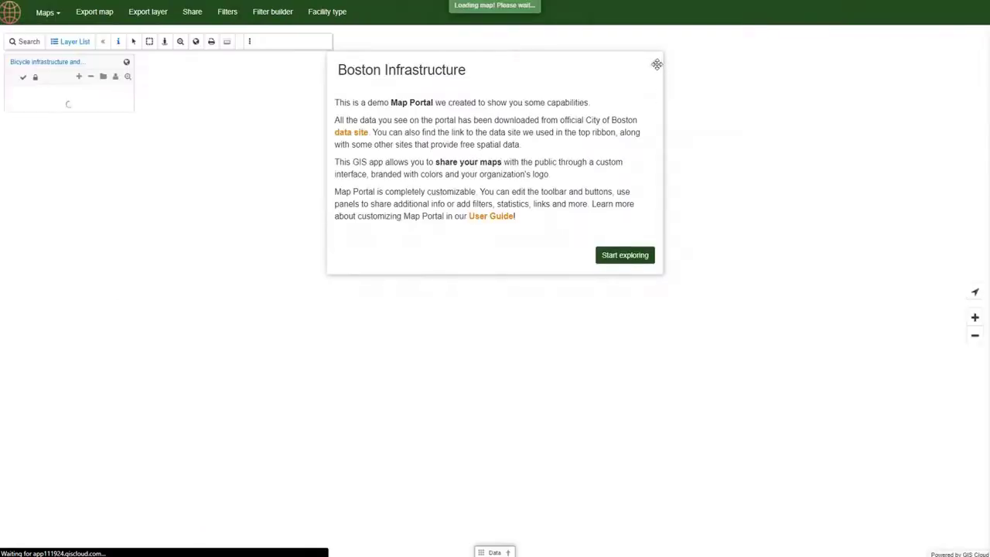
left_click(627, 256)
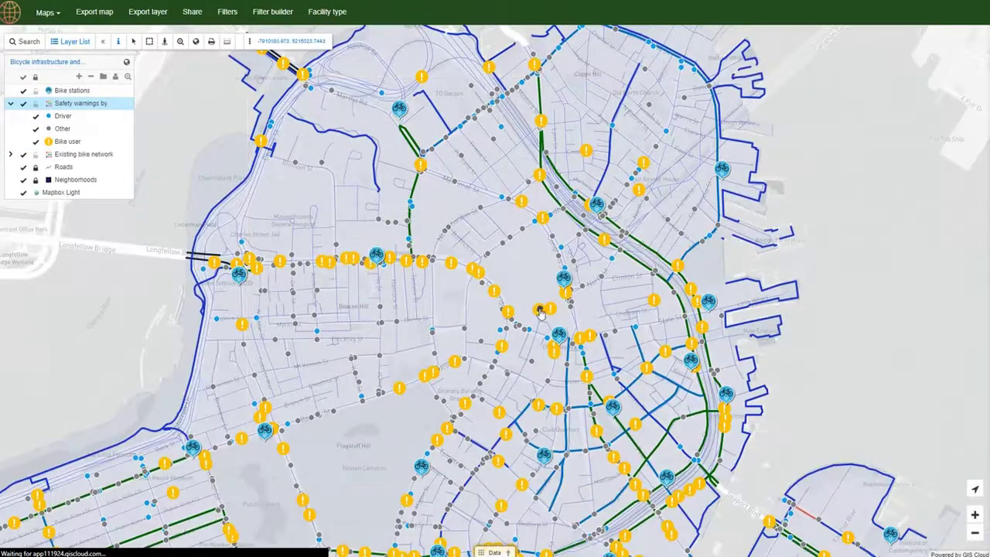
left_click(540, 313)
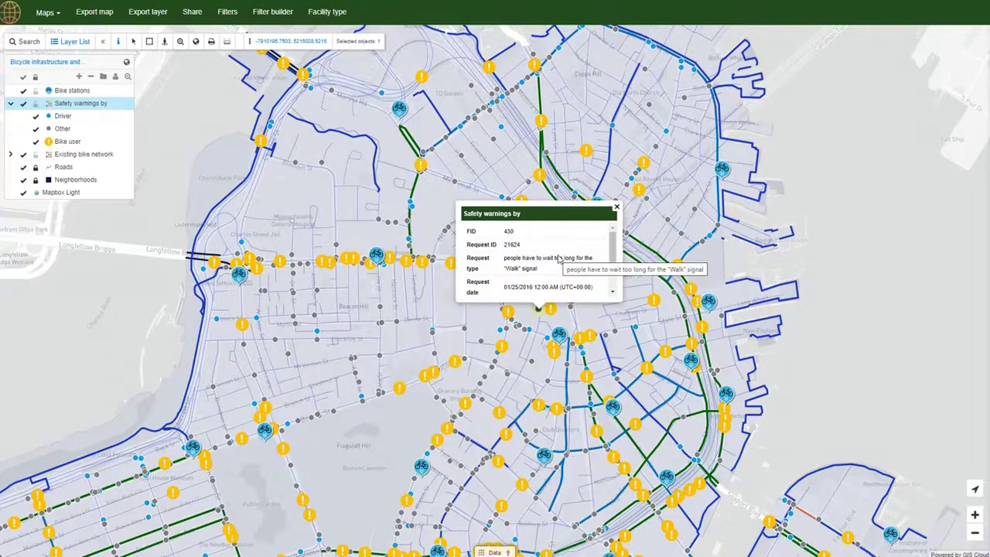
scroll(559, 263, "down", 2)
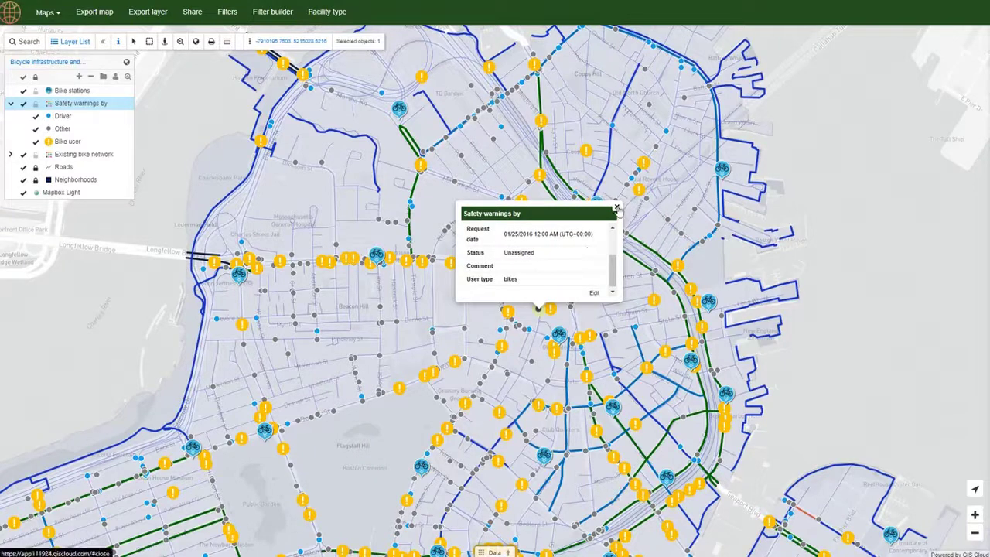
left_click(617, 207)
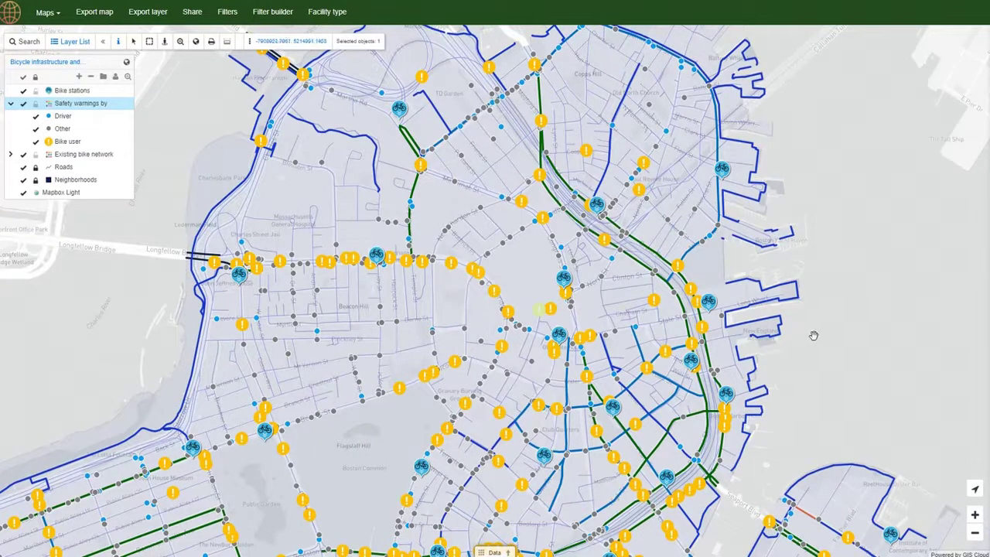